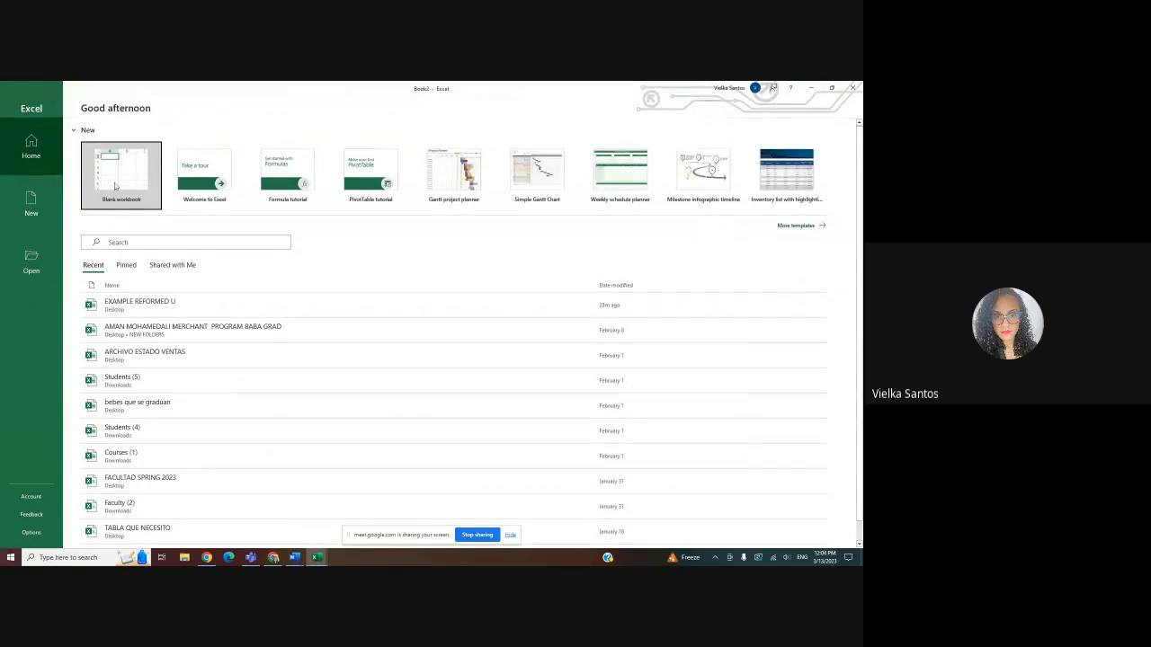
Create a new blank workbook.
{"action": "left_click", "coordinate": [510, 535]}
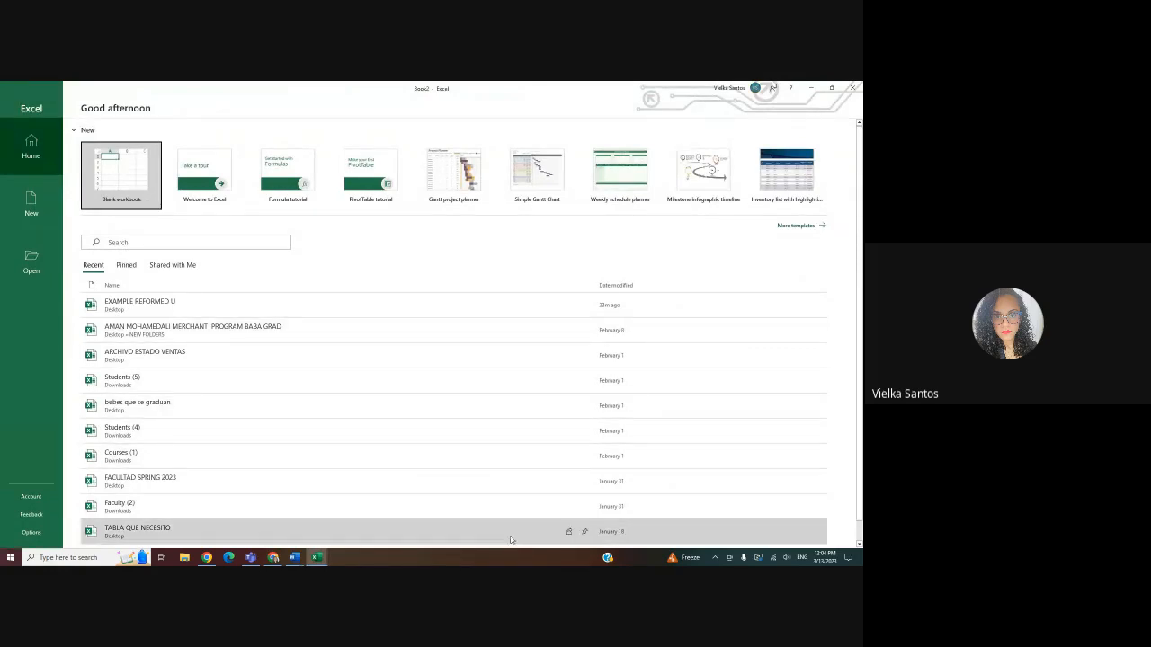
{"action": "left_click", "coordinate": [103, 196]}
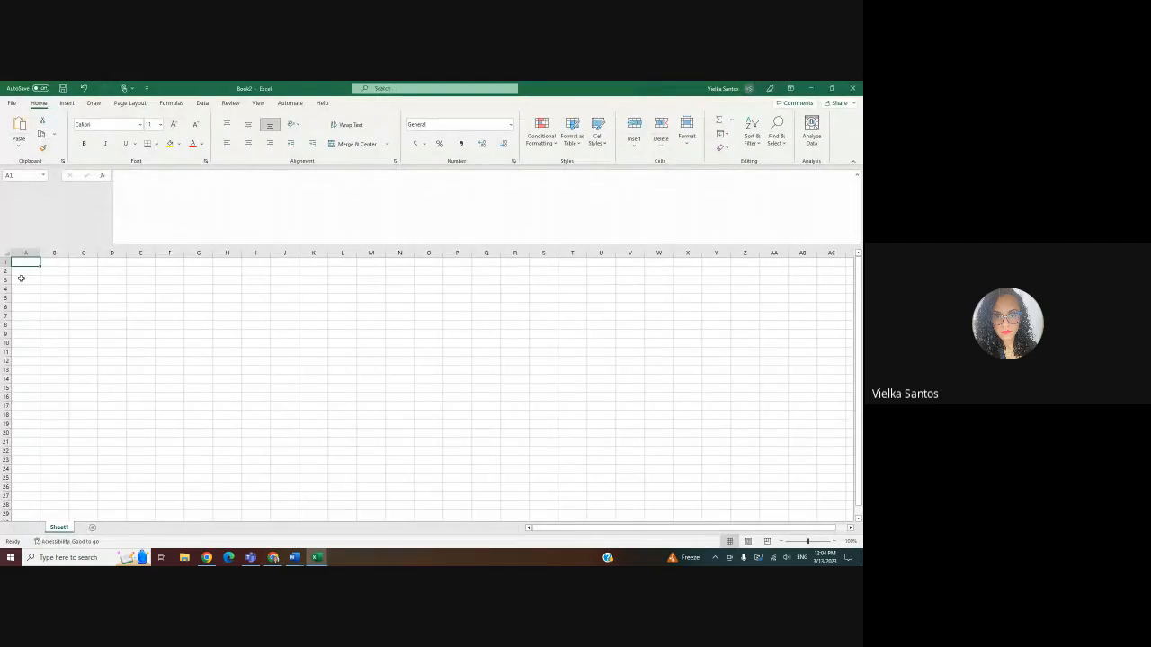
{"action": "left_click", "coordinate": [20, 278]}
Enter the title SALES BY MONTH 2023 in cell A1.
{"action": "left_click", "coordinate": [28, 262]}
{"action": "type", "text": "SALES"}
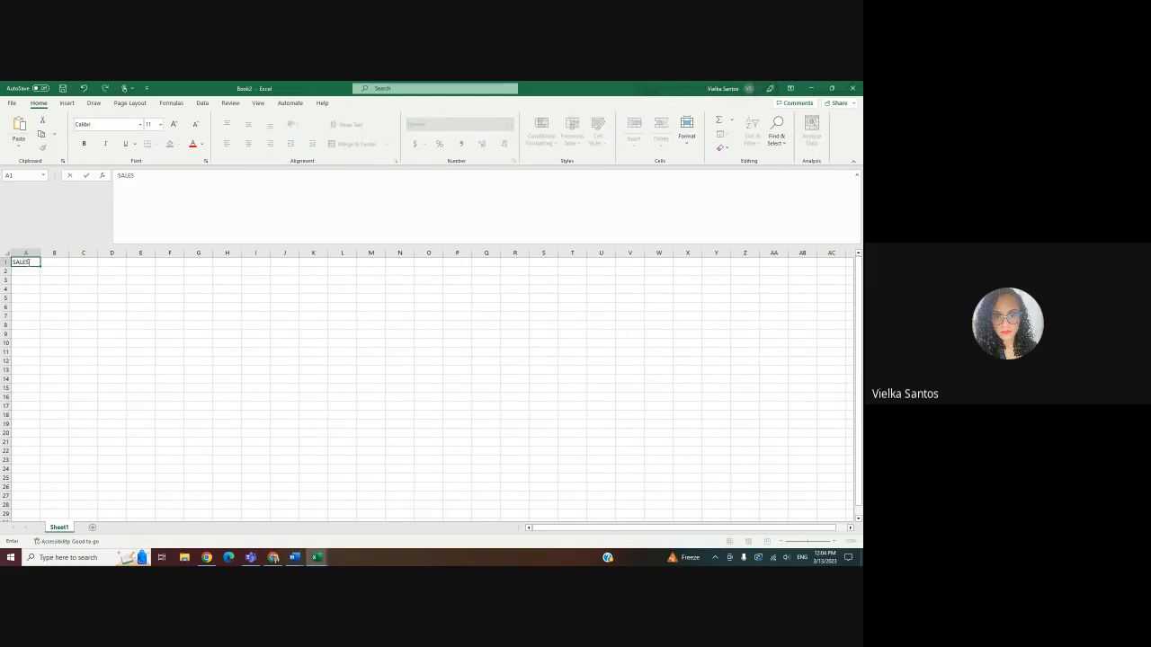
{"action": "type", "text": " FOR THE MON"}
{"action": "key", "text": "BackSpace"}
{"action": "key", "text": "BackSpace"}
{"action": "key", "text": "BackSpace"}
{"action": "key", "text": "BackSpace"}
{"action": "type", "text": "MO"}
{"action": "left_click", "coordinate": [17, 273]}
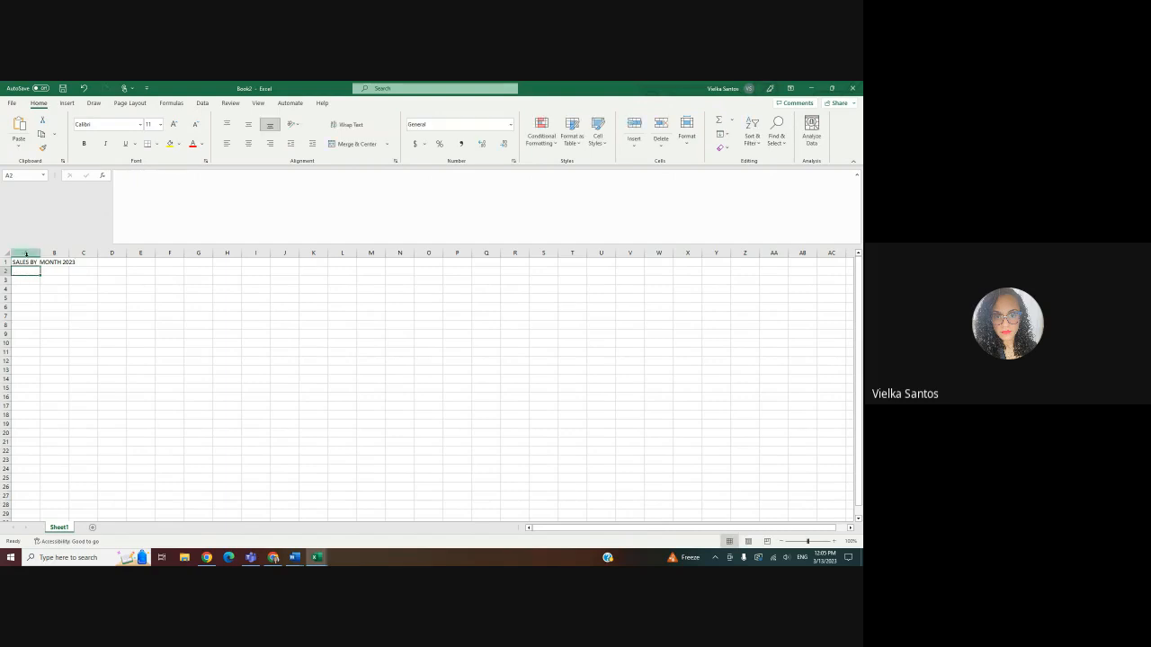
Make the title in cells A1:C1 bold.
{"action": "left_click_drag", "start_coordinate": [86, 264], "coordinate": [2, 262]}
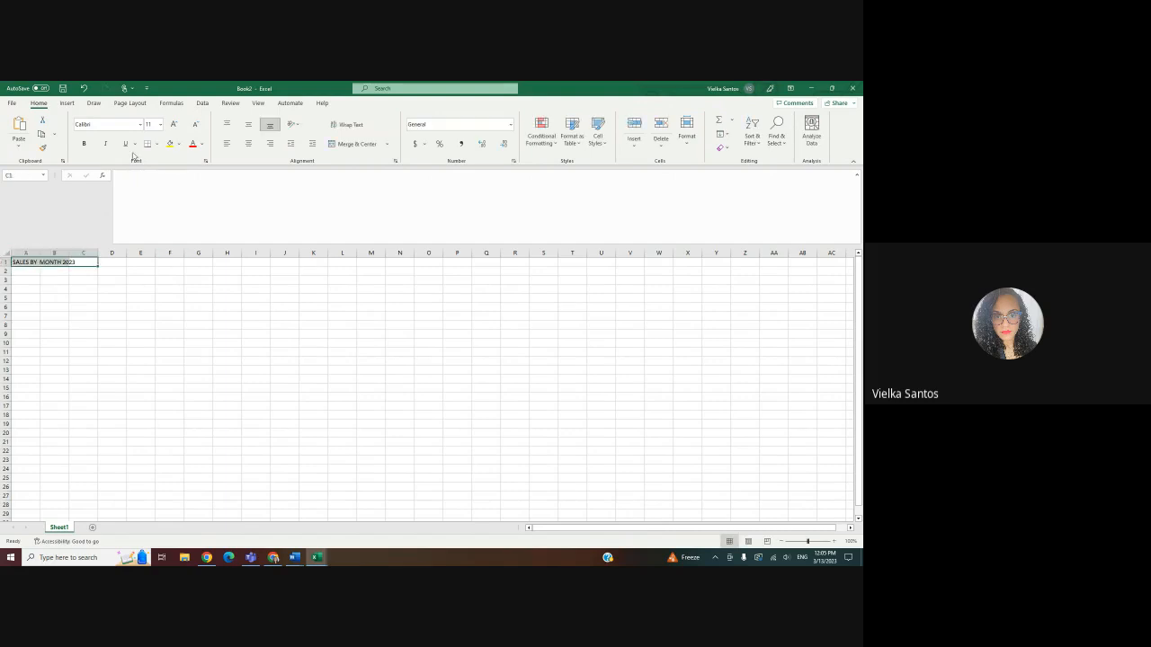
{"action": "left_click", "coordinate": [85, 145]}
{"action": "left_click", "coordinate": [24, 280]}
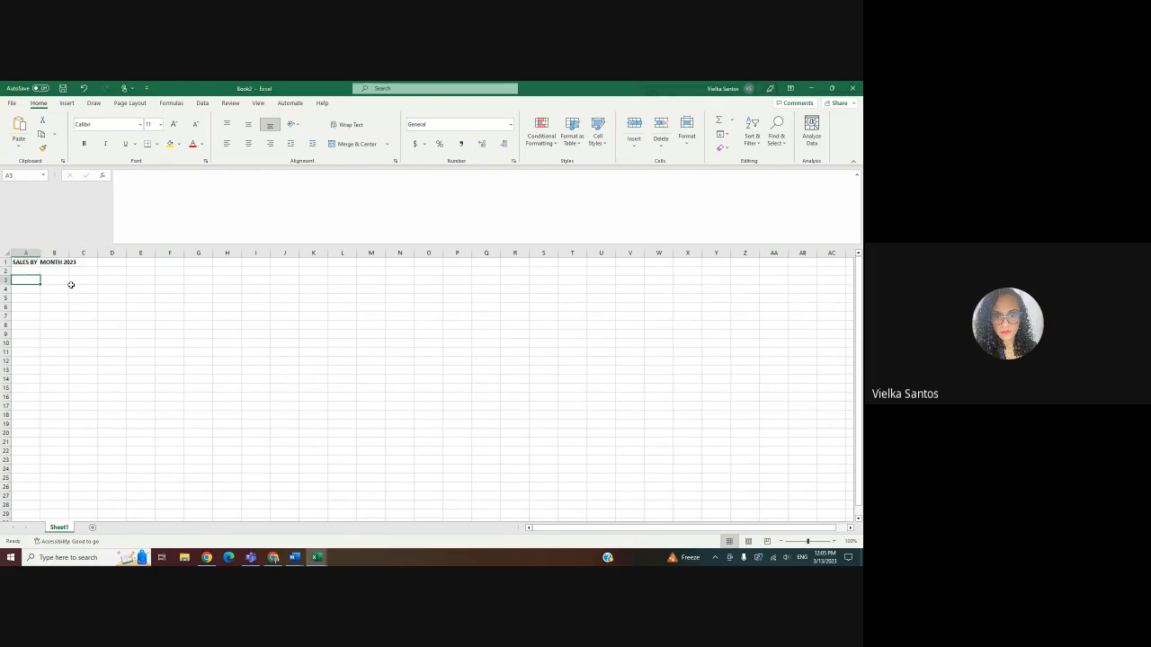
Enter JANUARY, FEBRUARY and APRIL in cells A3 to A5 and widen column A to fit the month names.
{"action": "type", "text": "JAN"}
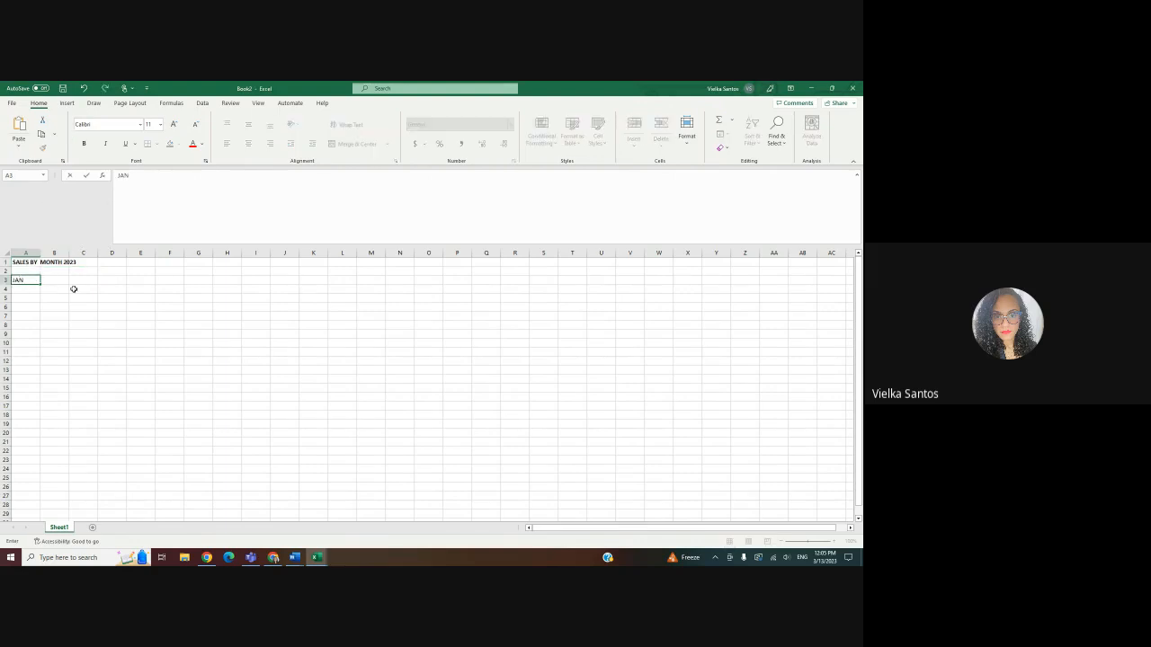
{"action": "type", "text": "UARY"}
{"action": "left_click", "coordinate": [22, 292]}
{"action": "type", "text": "=EBRUARY"}
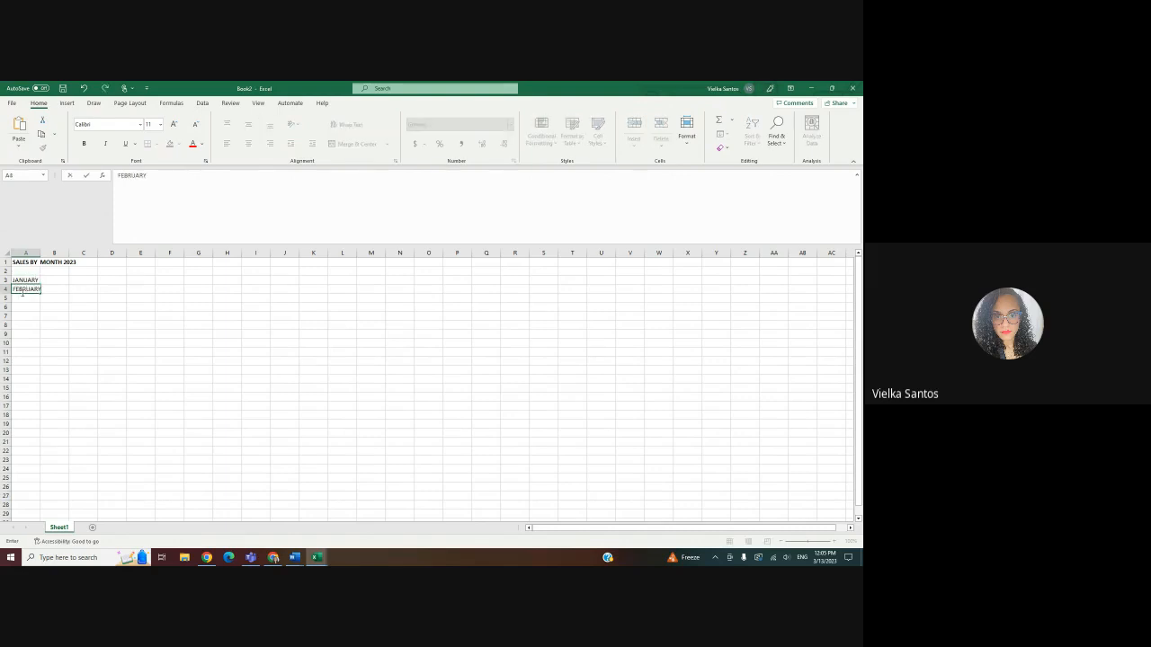
{"action": "left_click", "coordinate": [15, 301]}
{"action": "type", "text": "APRIL"}
{"action": "left_click", "coordinate": [36, 254]}
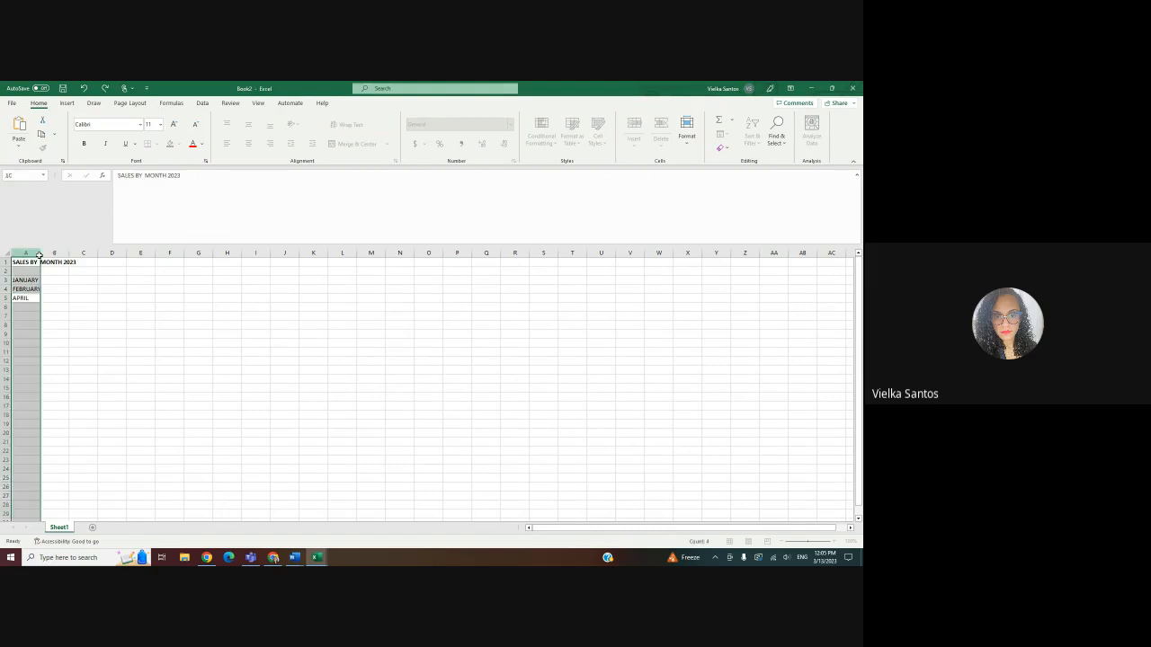
{"action": "left_click_drag", "start_coordinate": [39, 256], "coordinate": [52, 255]}
Enter the sales amounts 500,000 for January in B3 and 600,000 for February in B4.
{"action": "left_click", "coordinate": [69, 280]}
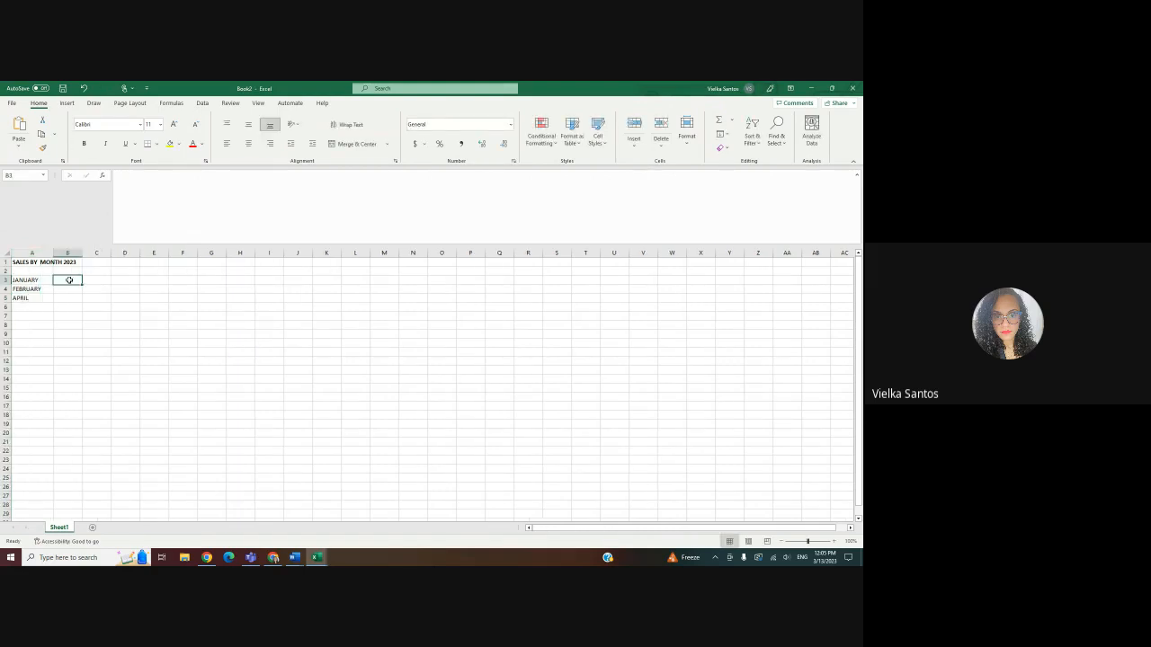
{"action": "type", "text": "500,0"}
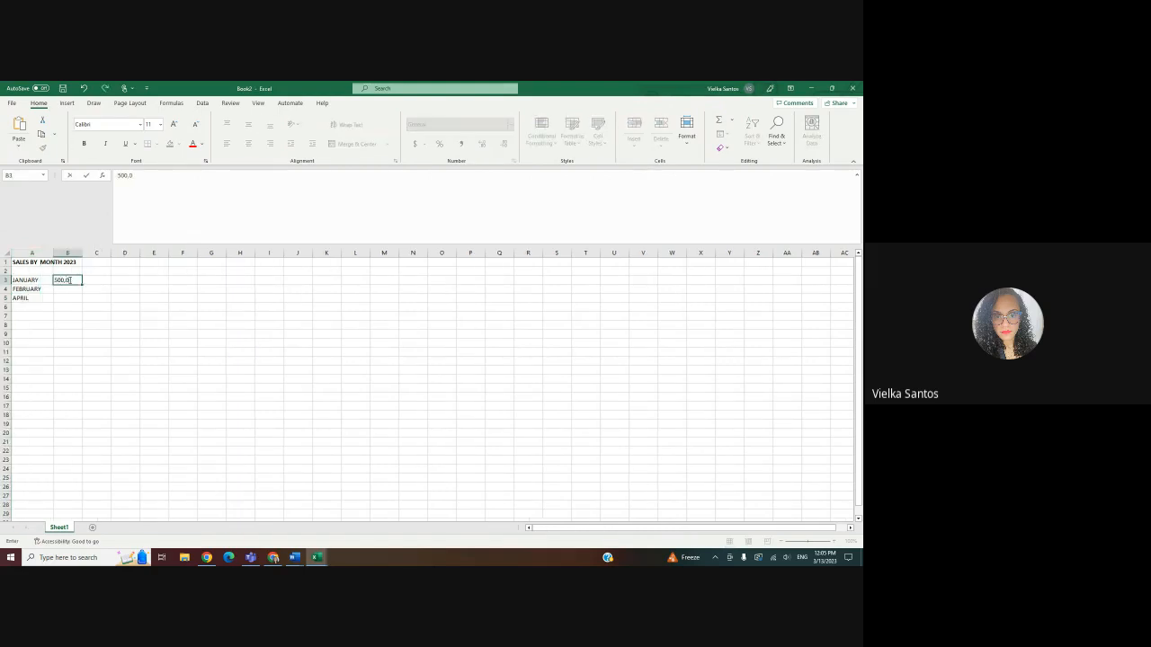
{"action": "type", "text": "00"}
{"action": "left_click", "coordinate": [59, 288]}
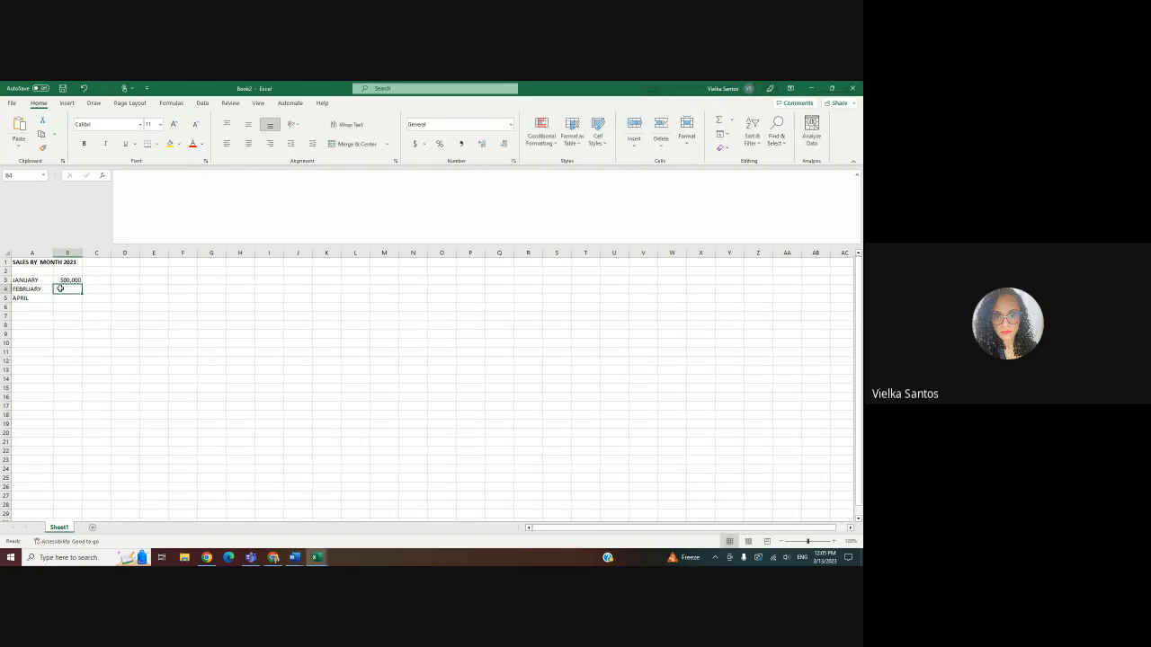
{"action": "type", "text": "6"}
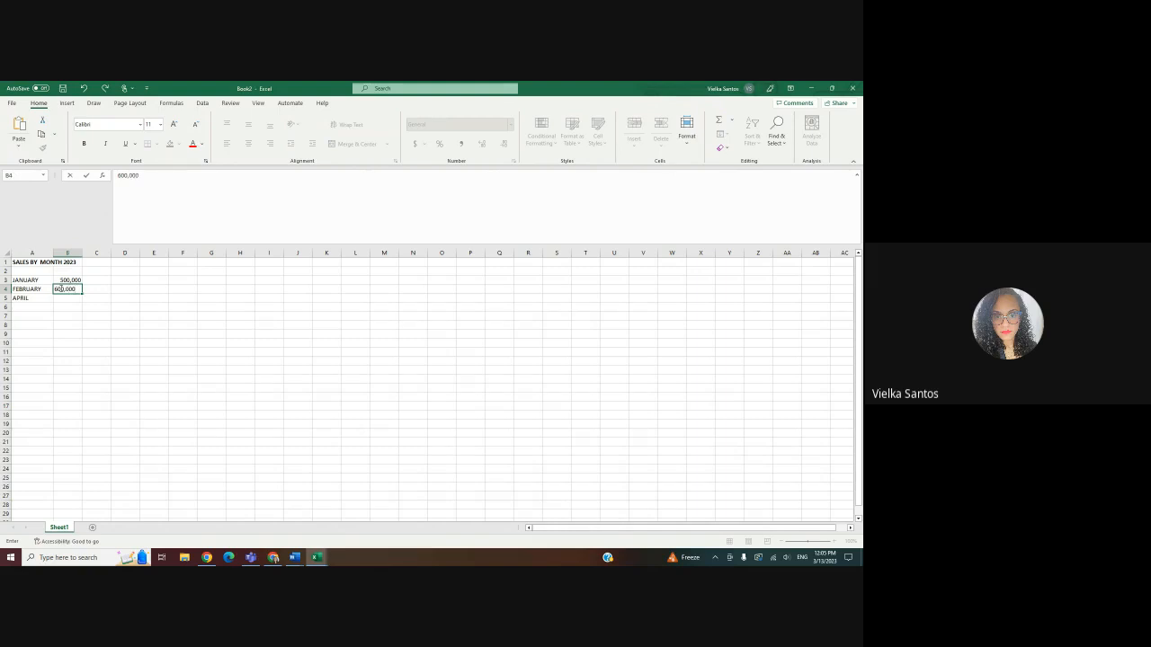
{"action": "type", "text": "00,000"}
Add the prefix US$ to the January amount in B3 and widen column B well beyond the amounts.
{"action": "left_click", "coordinate": [67, 278]}
{"action": "double_click", "coordinate": [61, 280]}
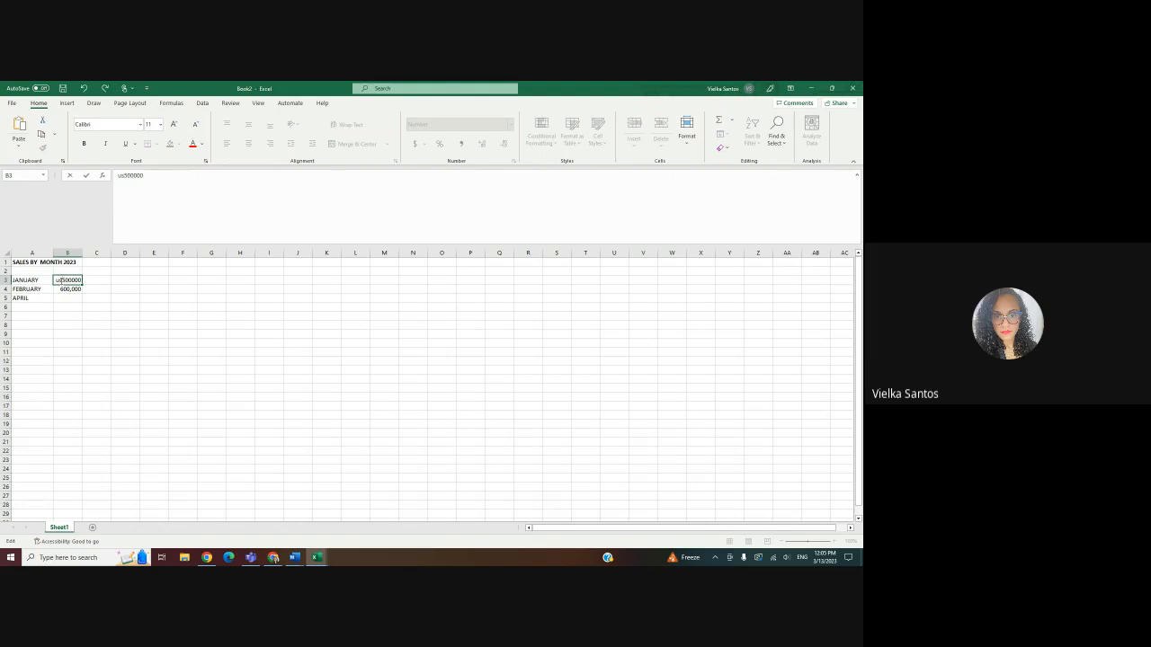
{"action": "type", "text": "us$"}
{"action": "key", "text": "BackSpace"}
{"action": "key", "text": "BackSpace"}
{"action": "key", "text": "BackSpace"}
{"action": "type", "text": "US$"}
{"action": "left_click", "coordinate": [63, 288]}
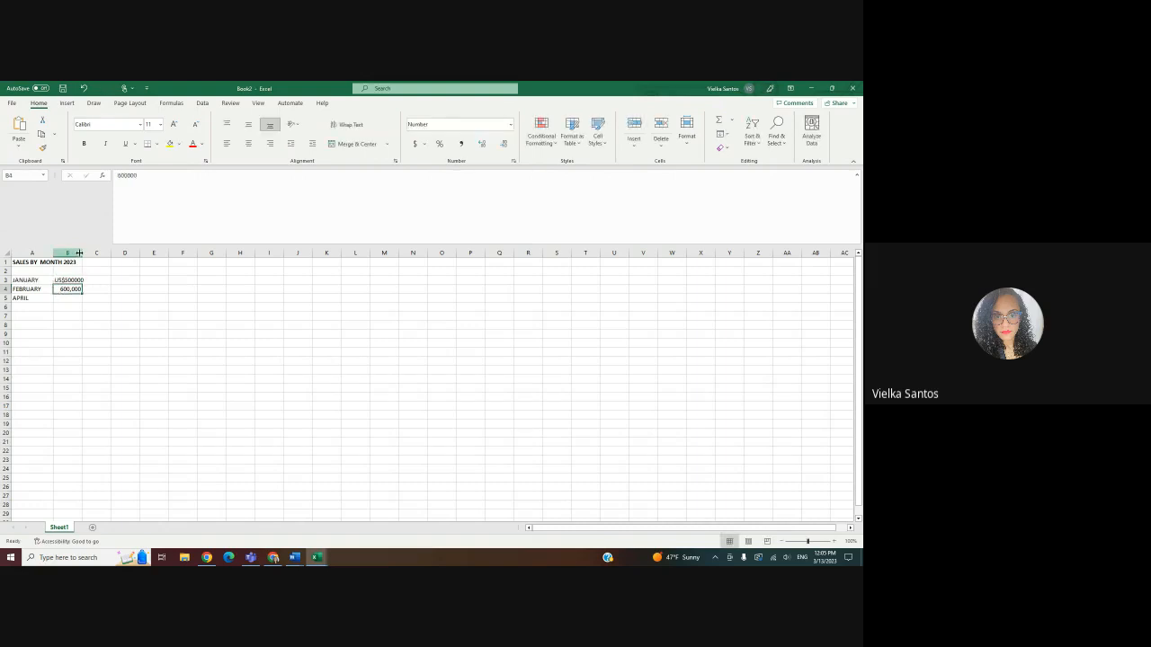
{"action": "left_click_drag", "start_coordinate": [81, 252], "coordinate": [129, 254]}
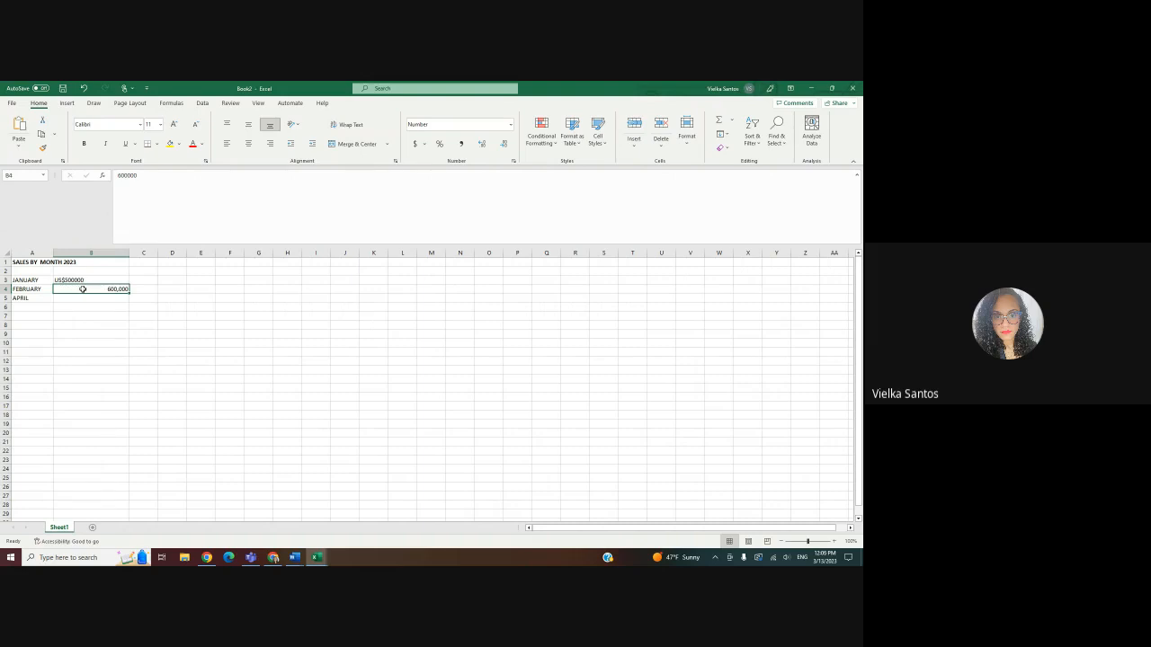
Enter US$600,000 for February in B4 and US$700,000 for April in B5.
{"action": "type", "text": "US$"}
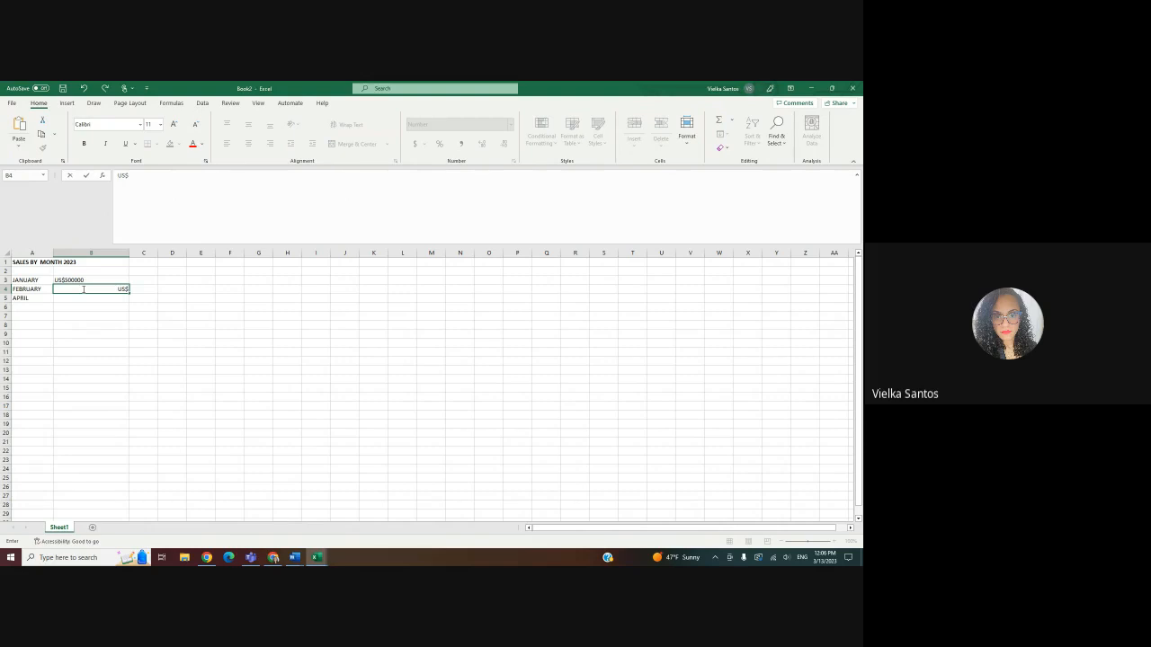
{"action": "type", "text": "600,000"}
{"action": "left_click", "coordinate": [96, 300]}
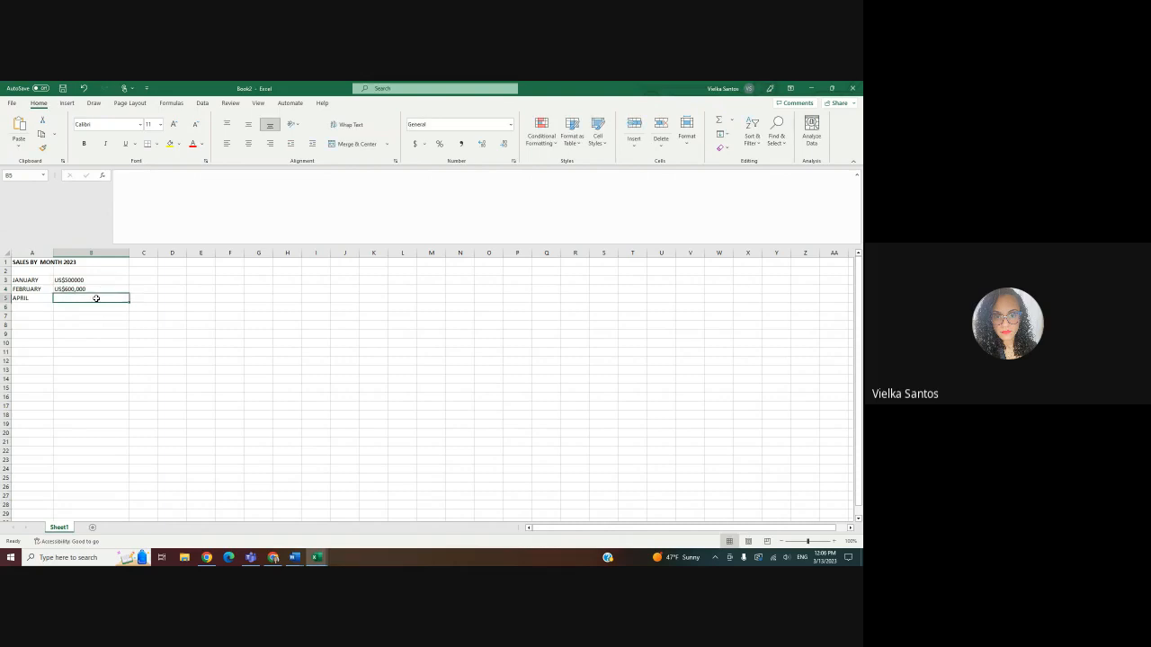
{"action": "type", "text": "US$700,000"}
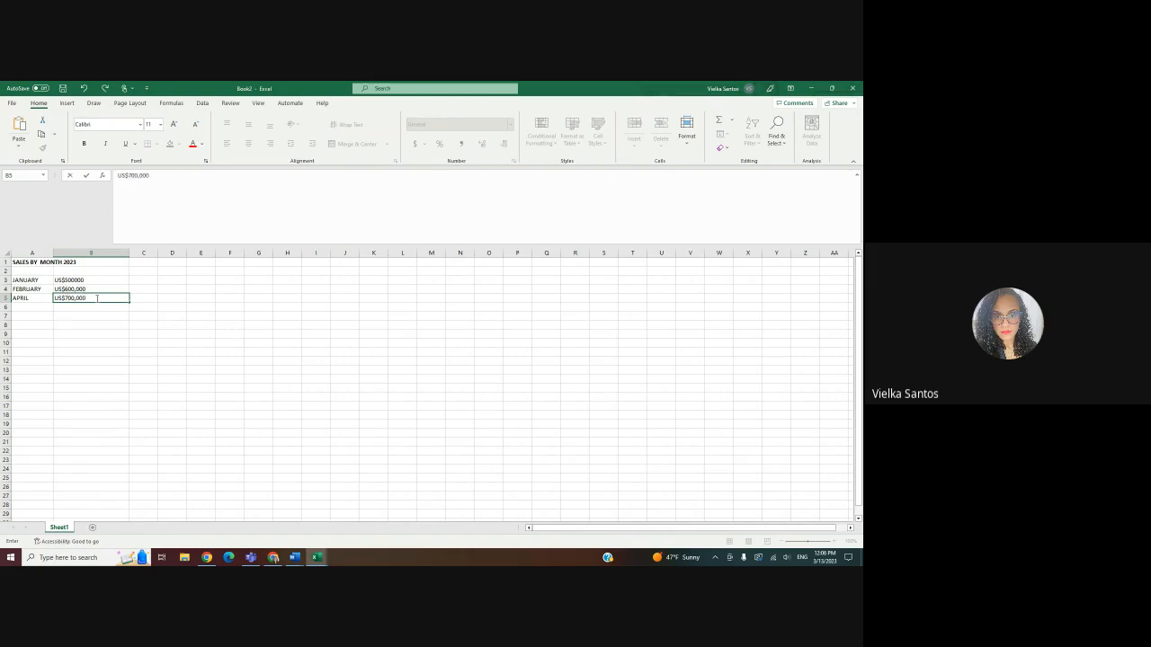
{"action": "left_click", "coordinate": [106, 322]}
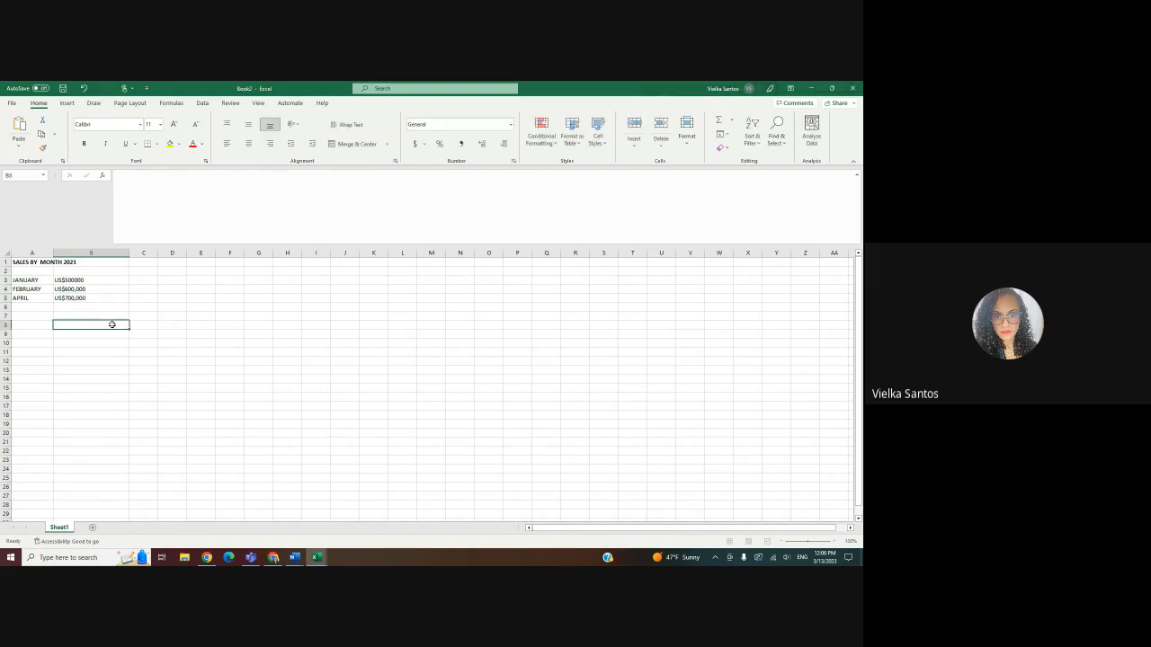
Apply All Borders to the month and amount cells A3:B5.
{"action": "left_click", "coordinate": [42, 279]}
{"action": "left_click_drag", "start_coordinate": [43, 279], "coordinate": [71, 299]}
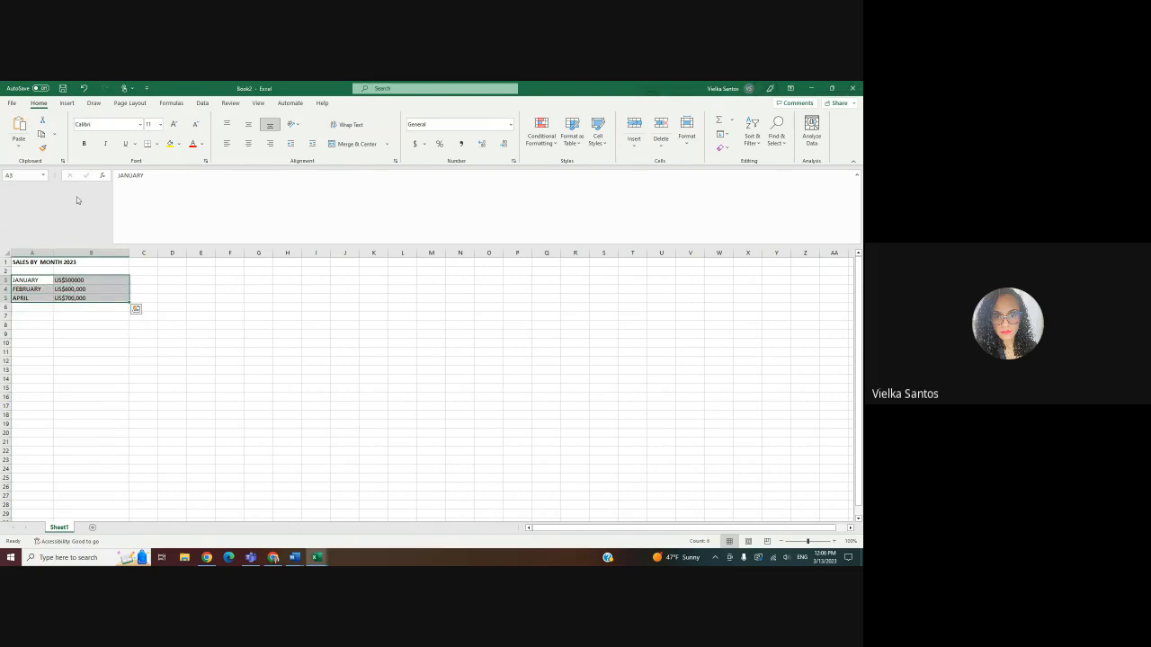
{"action": "left_click", "coordinate": [157, 145]}
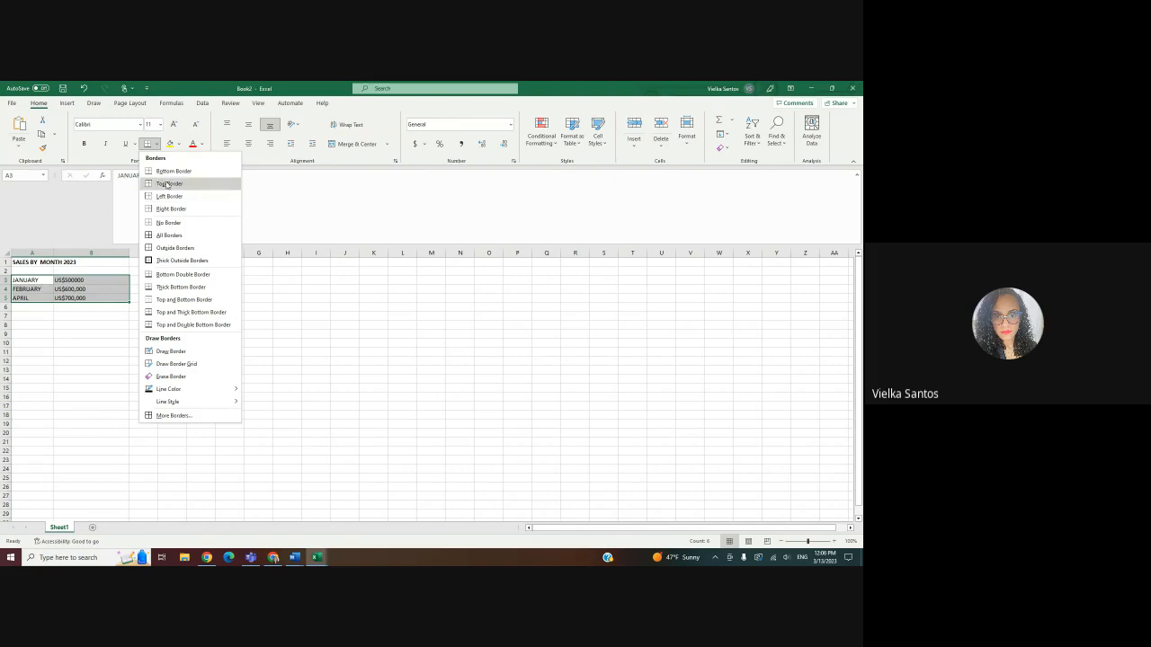
{"action": "left_click", "coordinate": [170, 235]}
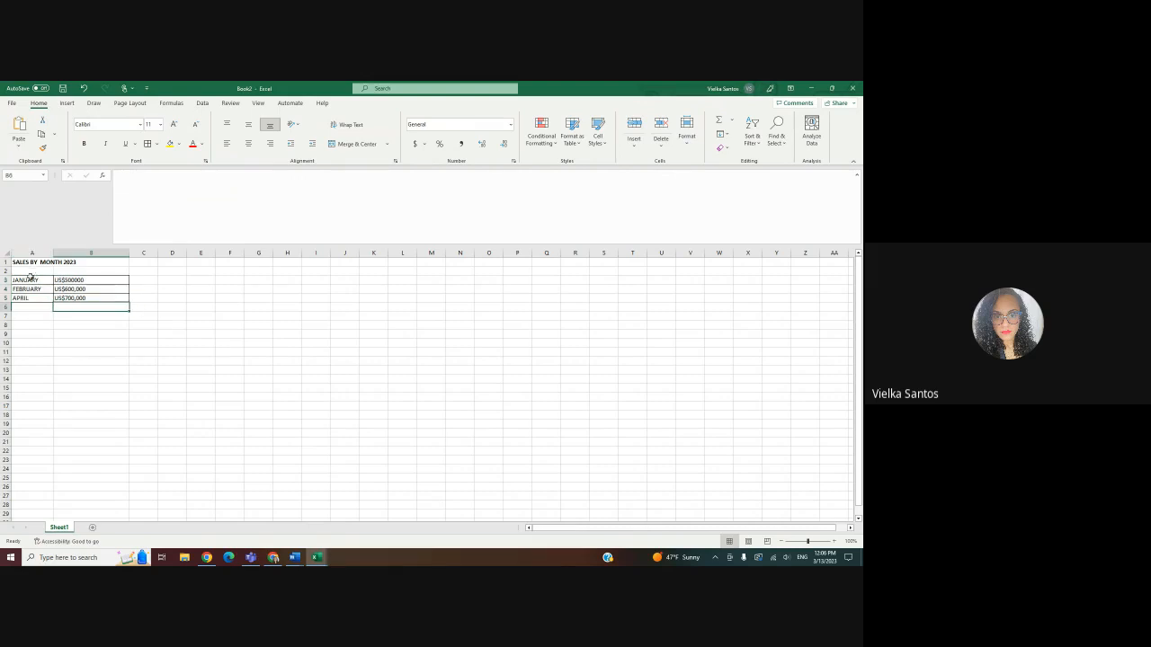
Fill the January row A3:B3 with orange and the February row A4:B4 with light green.
{"action": "left_click_drag", "start_coordinate": [31, 278], "coordinate": [110, 282]}
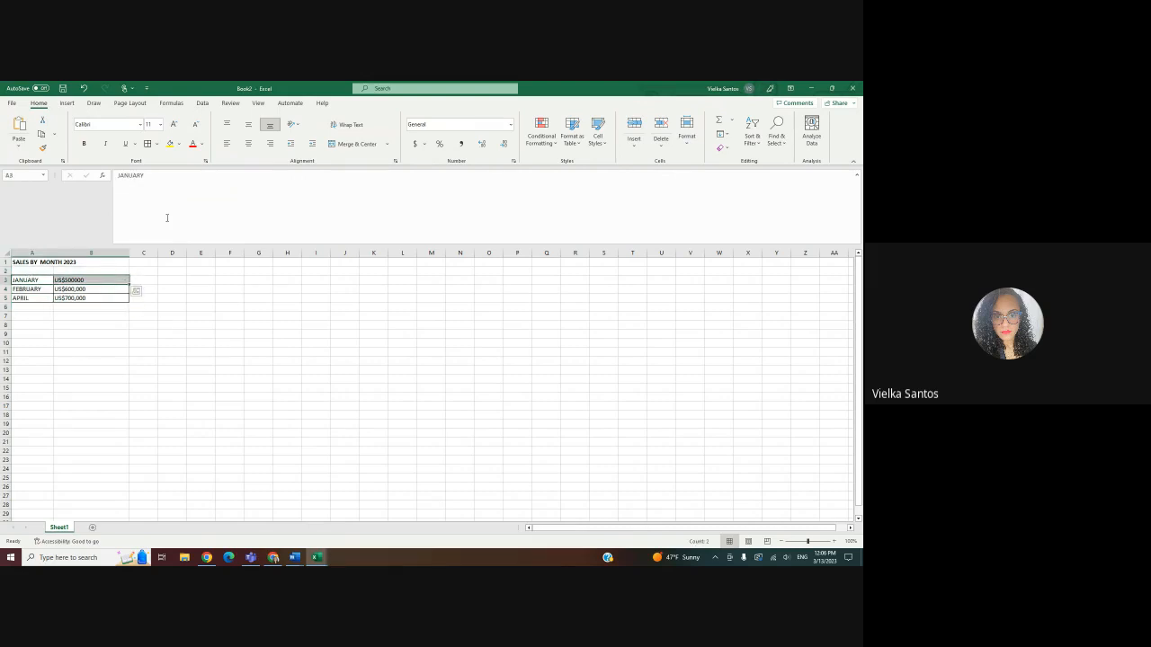
{"action": "left_click", "coordinate": [179, 144]}
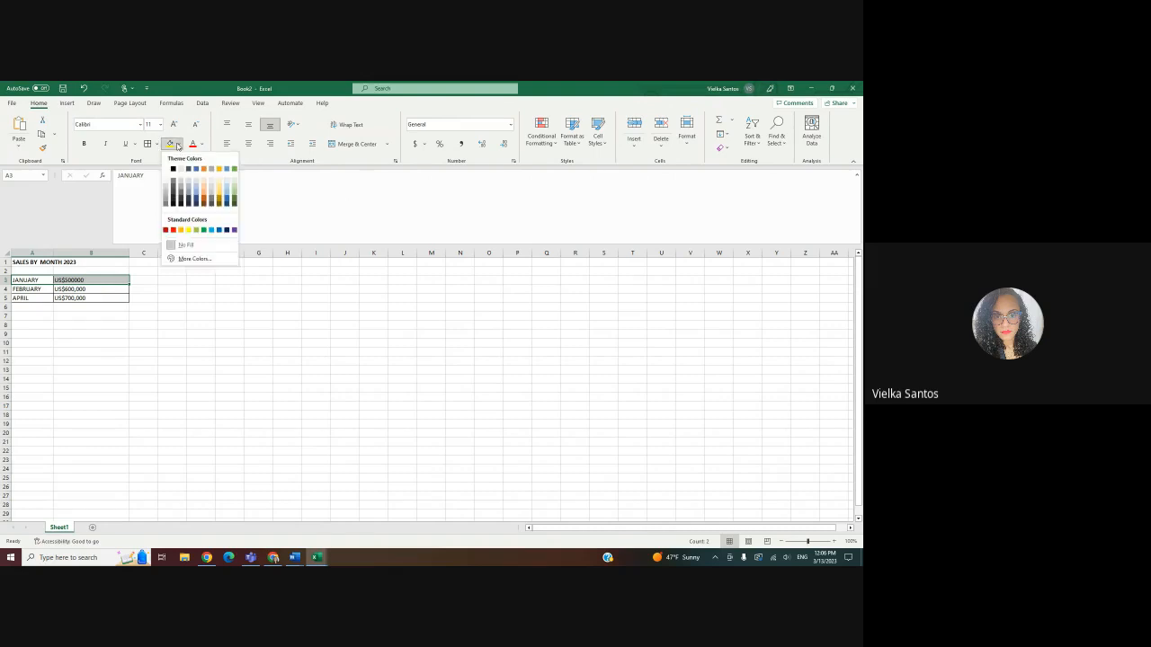
{"action": "left_click", "coordinate": [180, 230]}
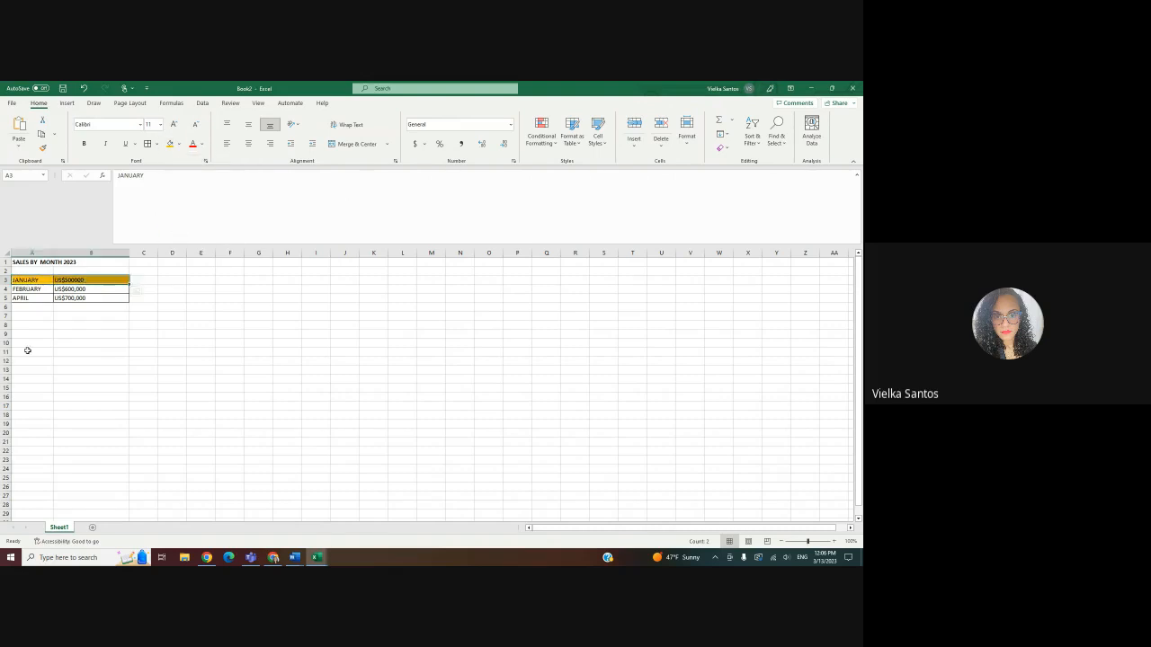
{"action": "left_click_drag", "start_coordinate": [27, 289], "coordinate": [93, 287]}
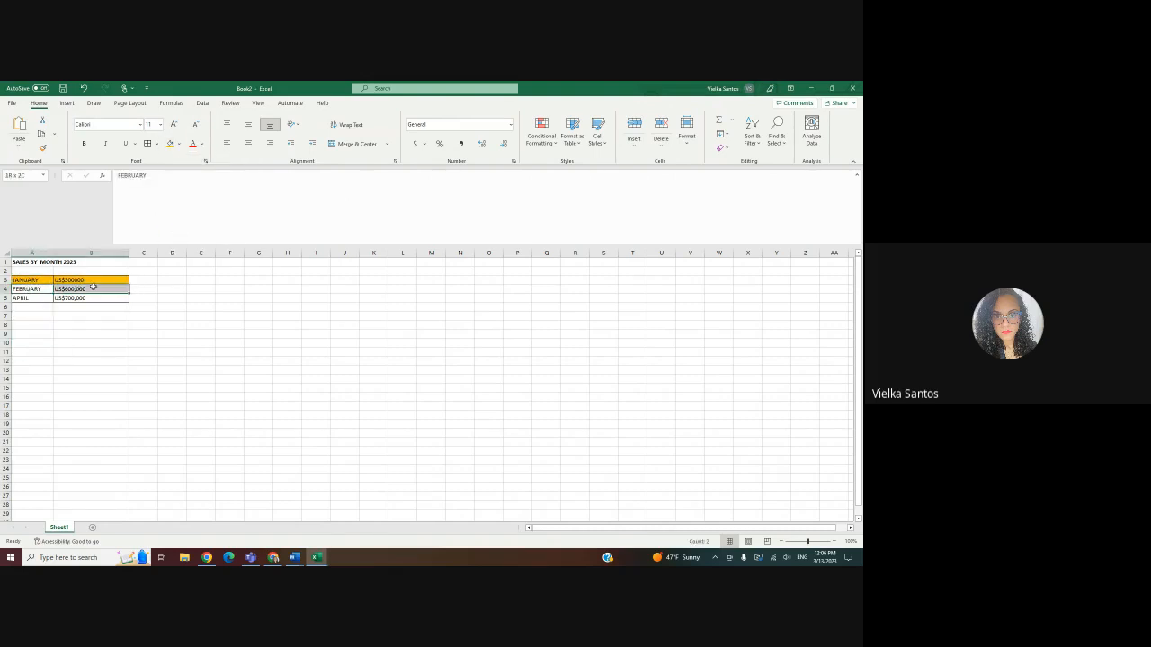
{"action": "left_click", "coordinate": [179, 144]}
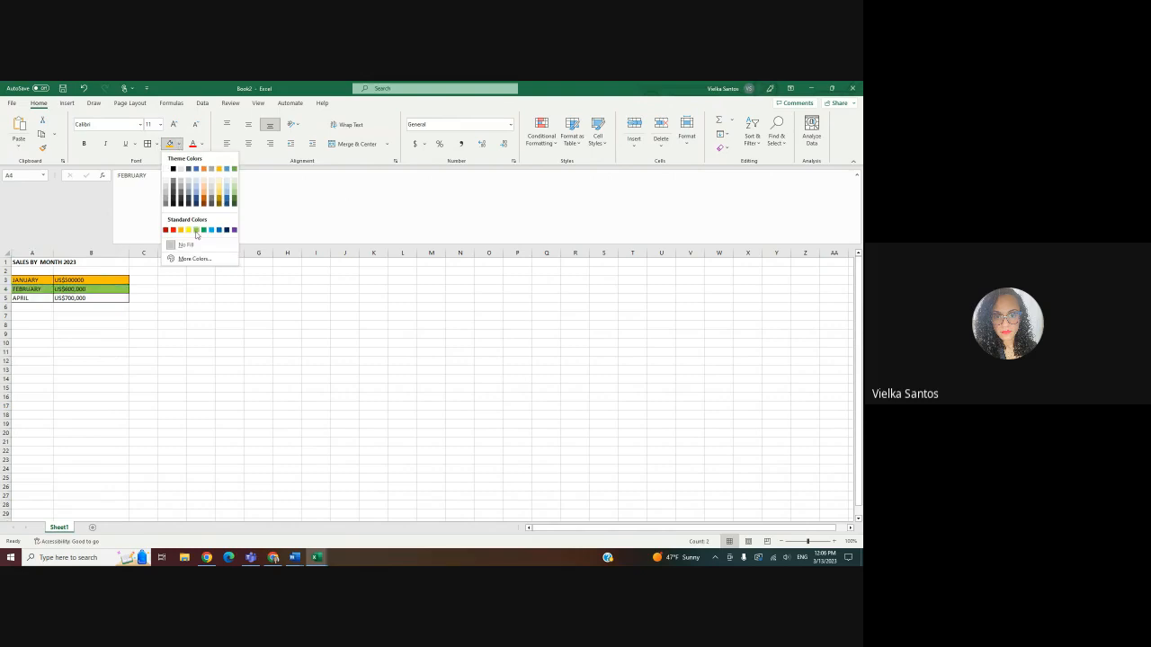
{"action": "left_click", "coordinate": [196, 231]}
{"action": "left_click", "coordinate": [64, 307]}
Fill the April row A5:B5 with gray.
{"action": "left_click_drag", "start_coordinate": [29, 298], "coordinate": [68, 298]}
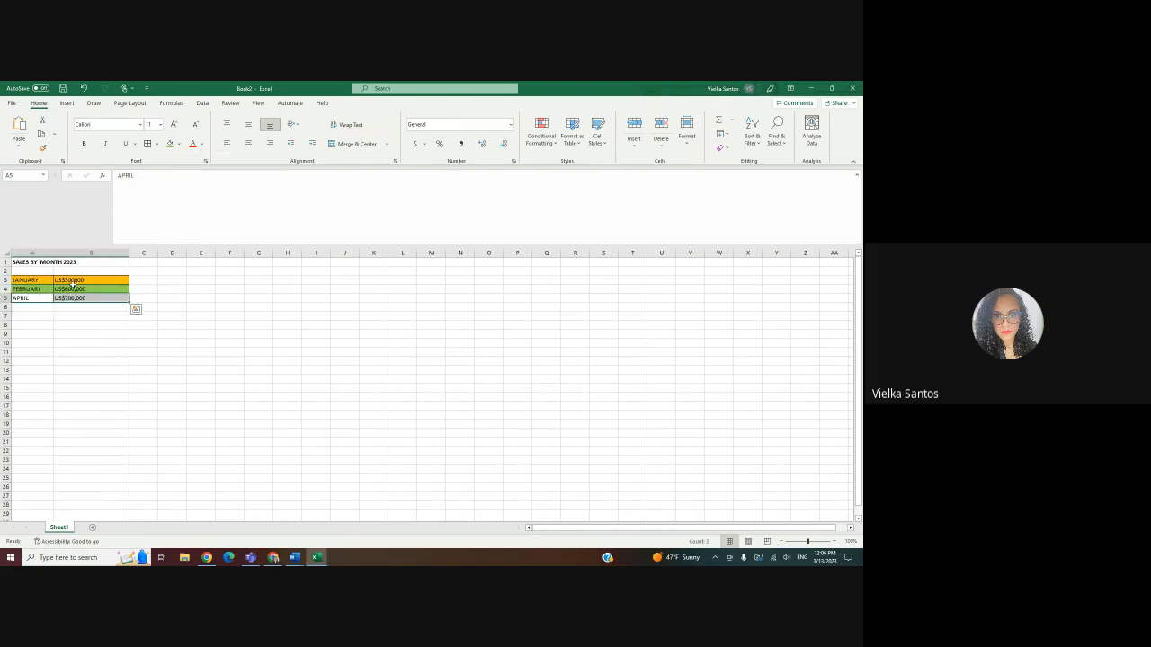
{"action": "left_click", "coordinate": [180, 145]}
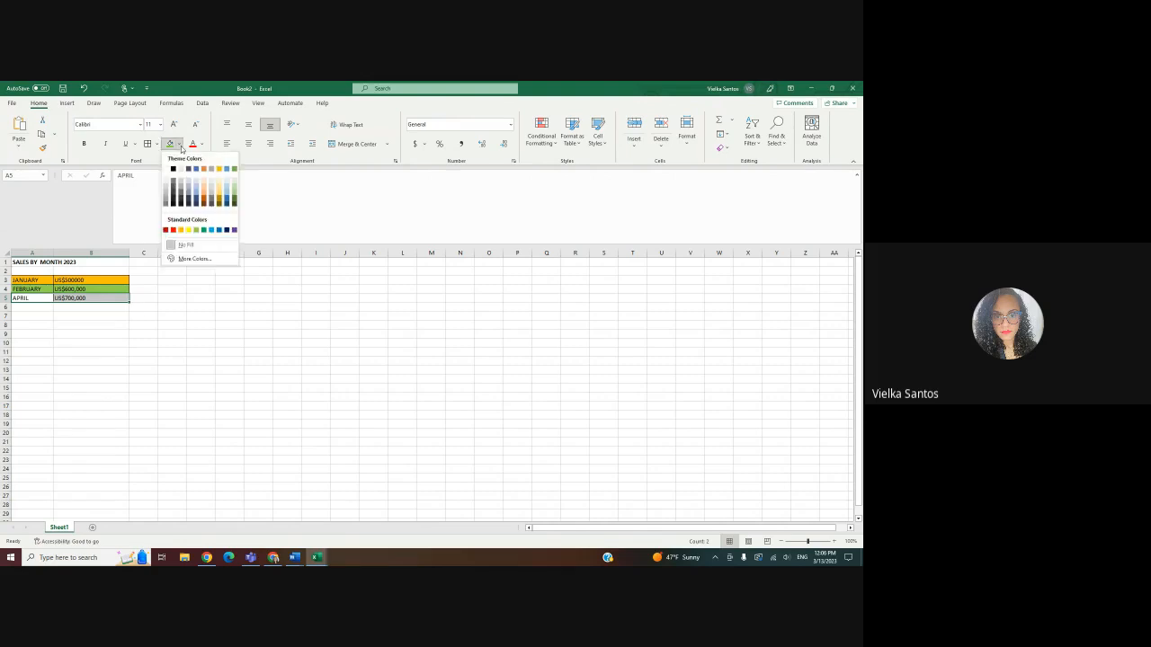
{"action": "left_click", "coordinate": [165, 194]}
{"action": "left_click", "coordinate": [162, 323]}
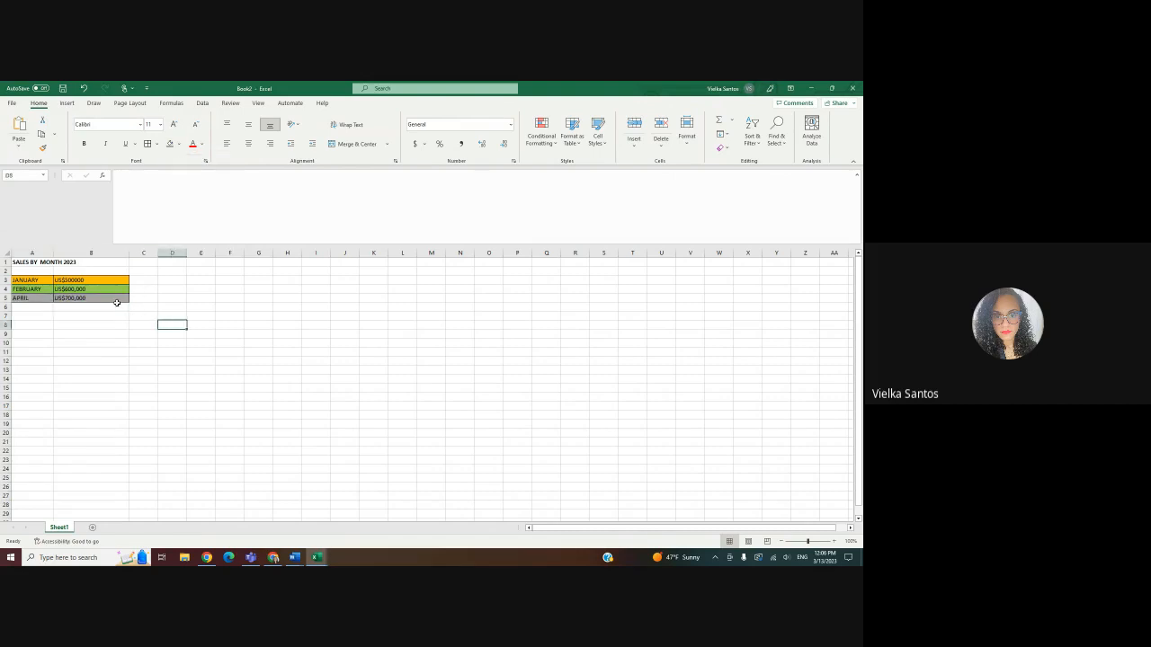
Widen column B slightly more and set the fill of cells A3:B5 to white.
{"action": "left_click_drag", "start_coordinate": [128, 253], "coordinate": [142, 253]}
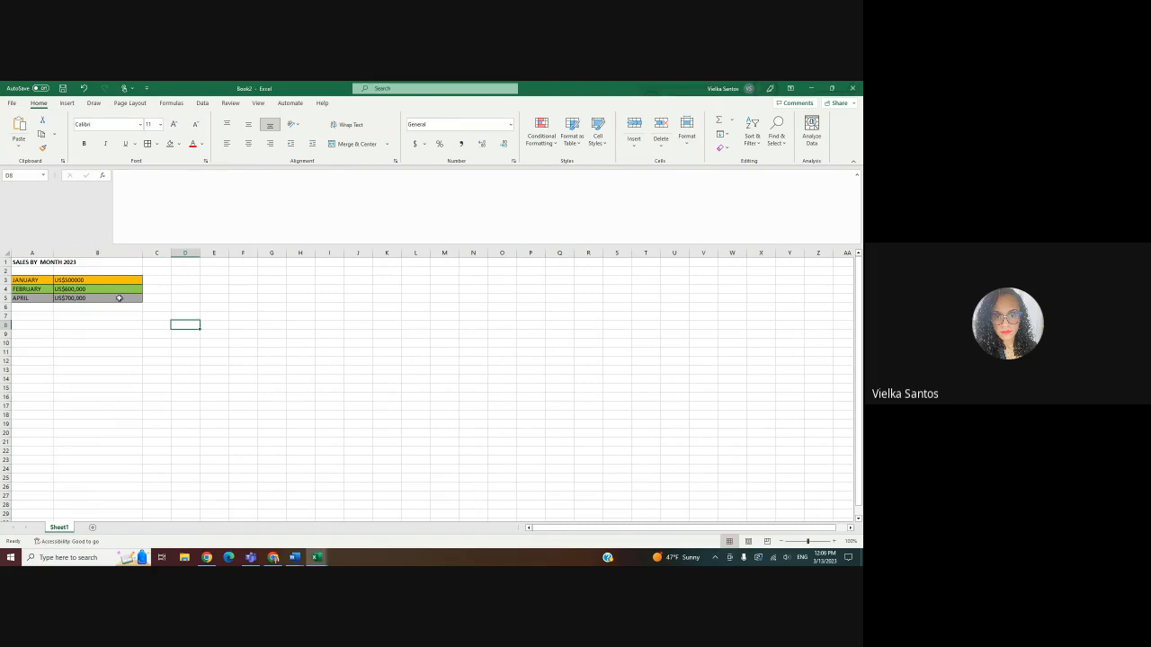
{"action": "left_click_drag", "start_coordinate": [117, 297], "coordinate": [27, 279]}
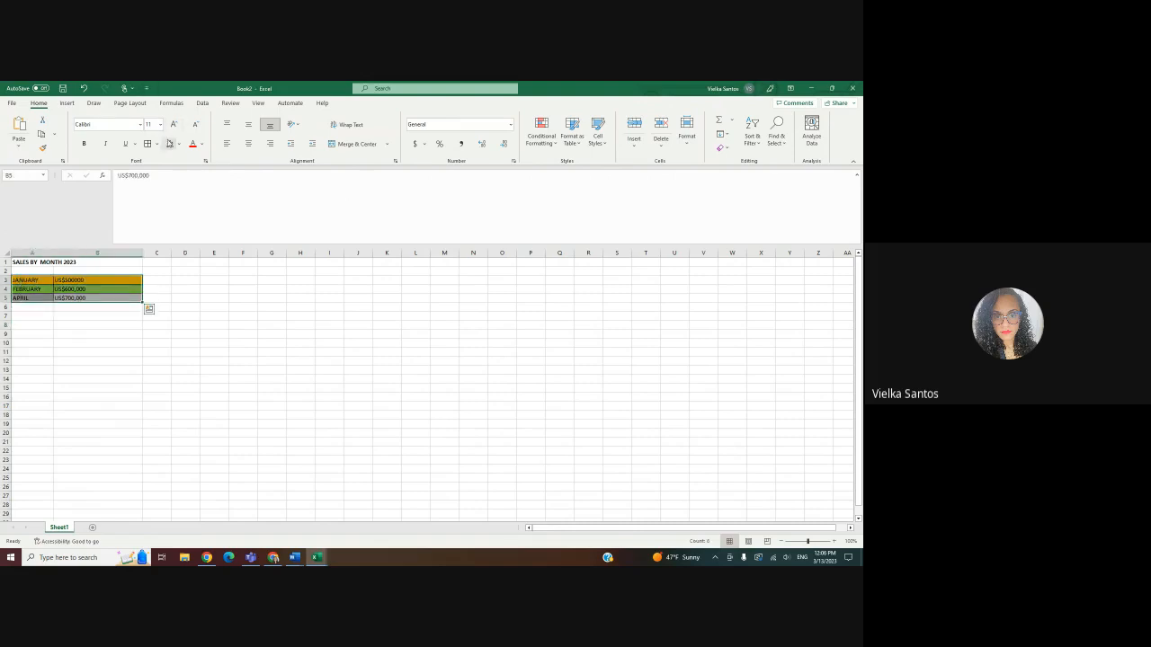
{"action": "left_click", "coordinate": [177, 144]}
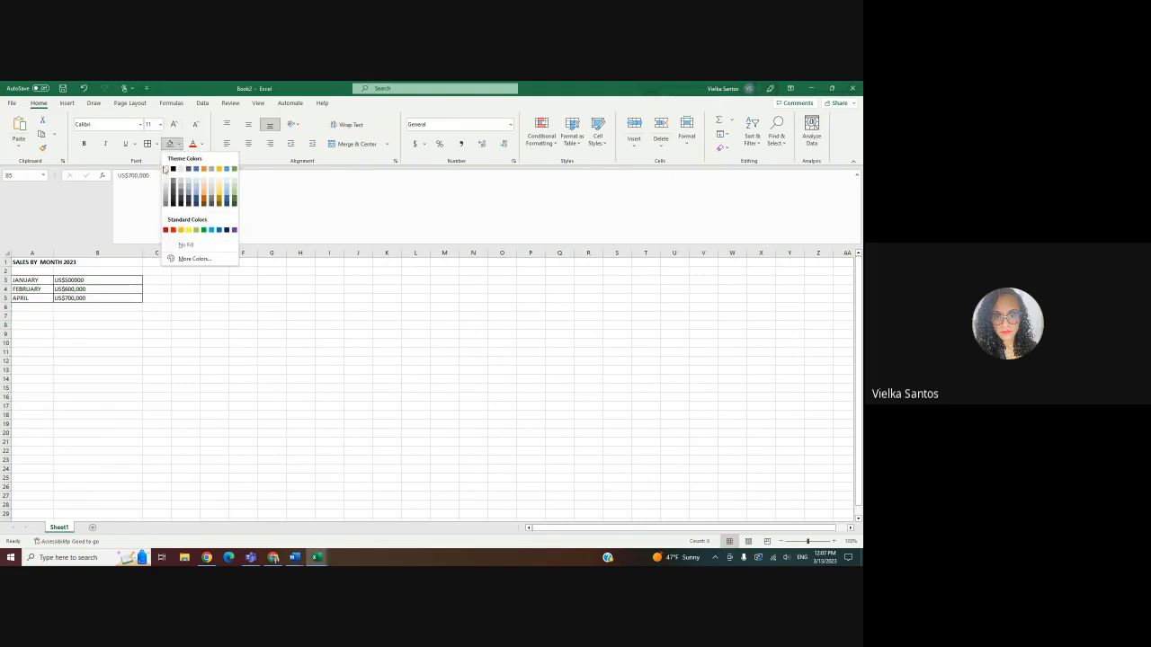
{"action": "left_click", "coordinate": [166, 169]}
{"action": "left_click", "coordinate": [100, 332]}
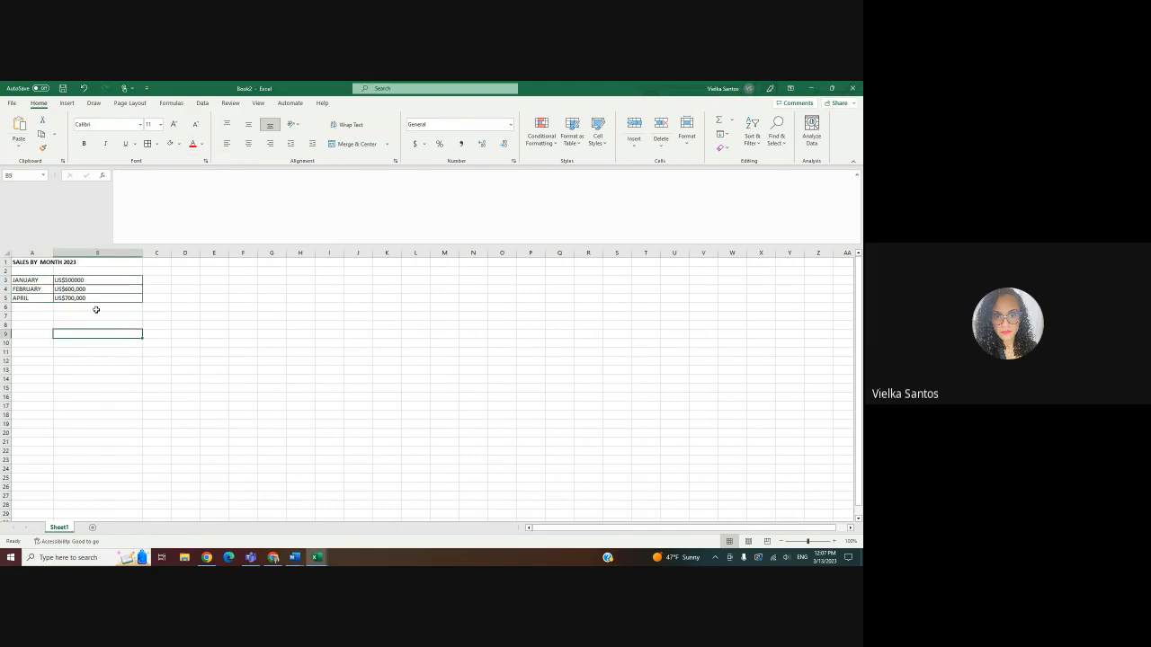
{"action": "left_click_drag", "start_coordinate": [20, 280], "coordinate": [89, 303]}
{"action": "left_click", "coordinate": [90, 311]}
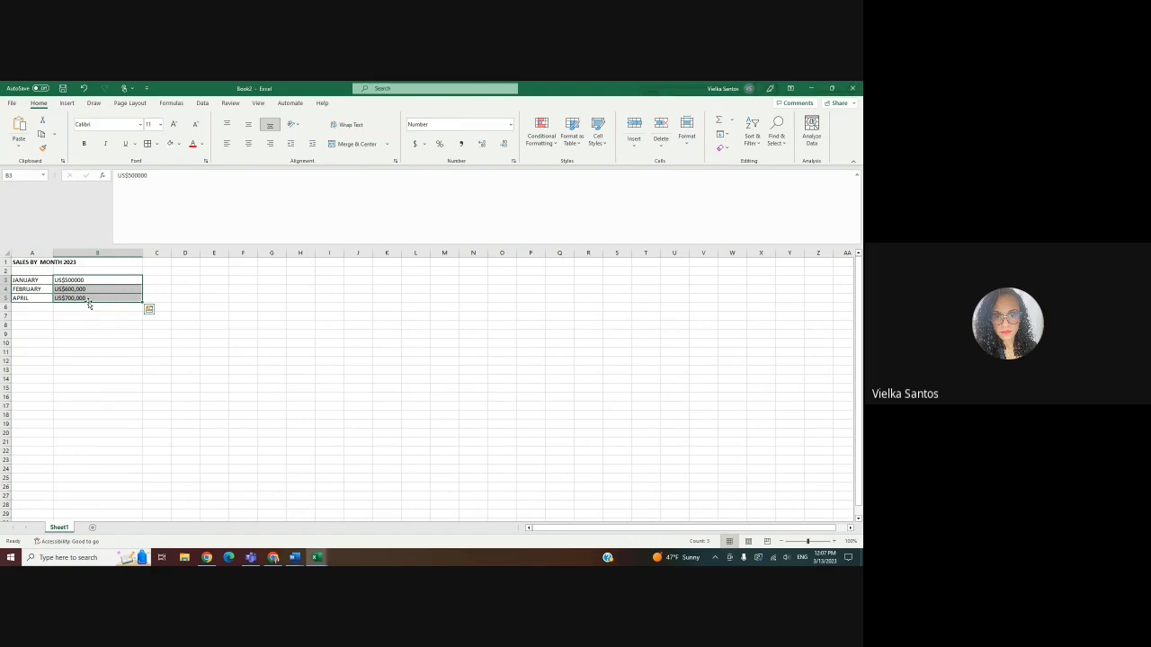
{"action": "left_click", "coordinate": [717, 121]}
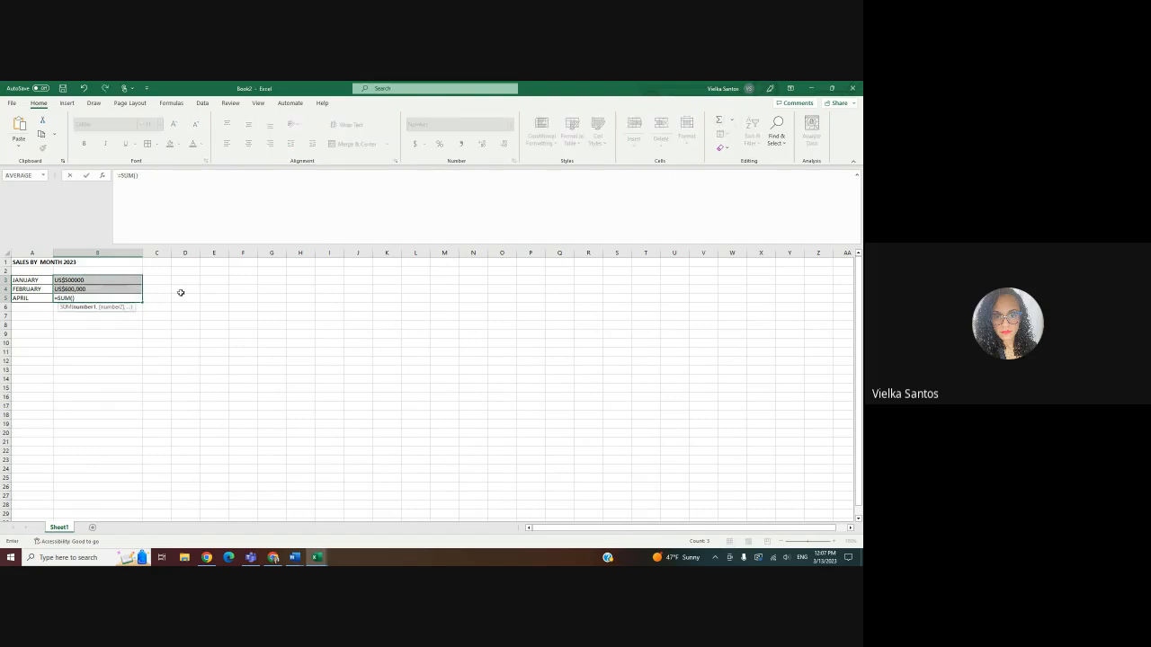
{"action": "left_click", "coordinate": [84, 88]}
{"action": "left_click", "coordinate": [187, 307]}
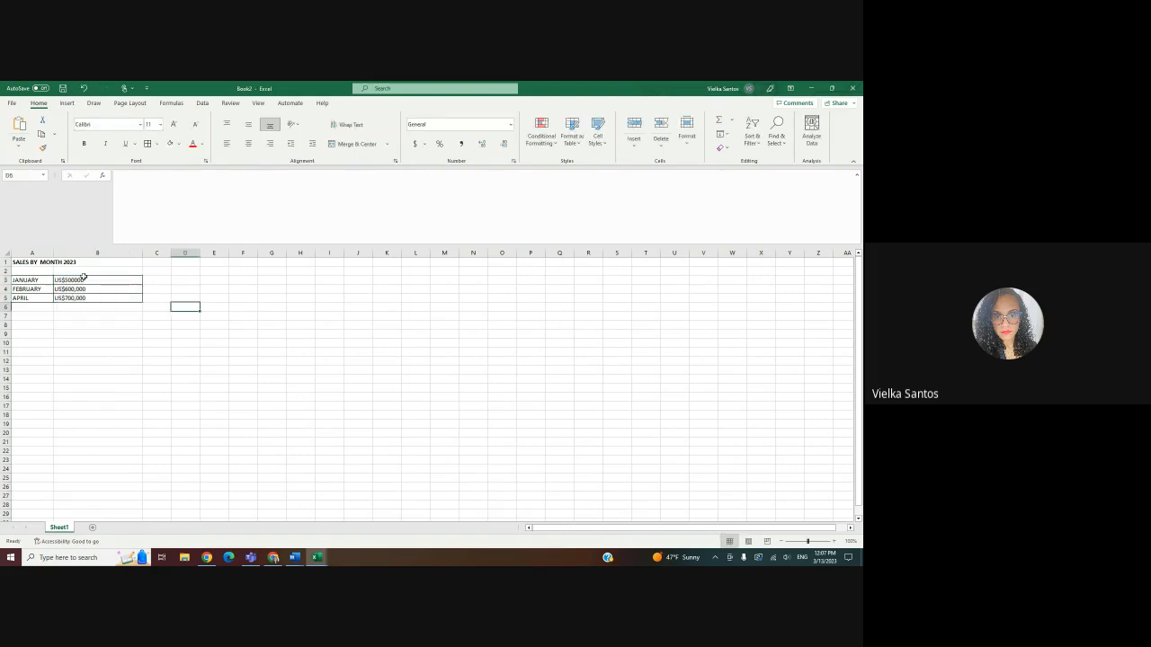
{"action": "left_click_drag", "start_coordinate": [82, 279], "coordinate": [82, 293]}
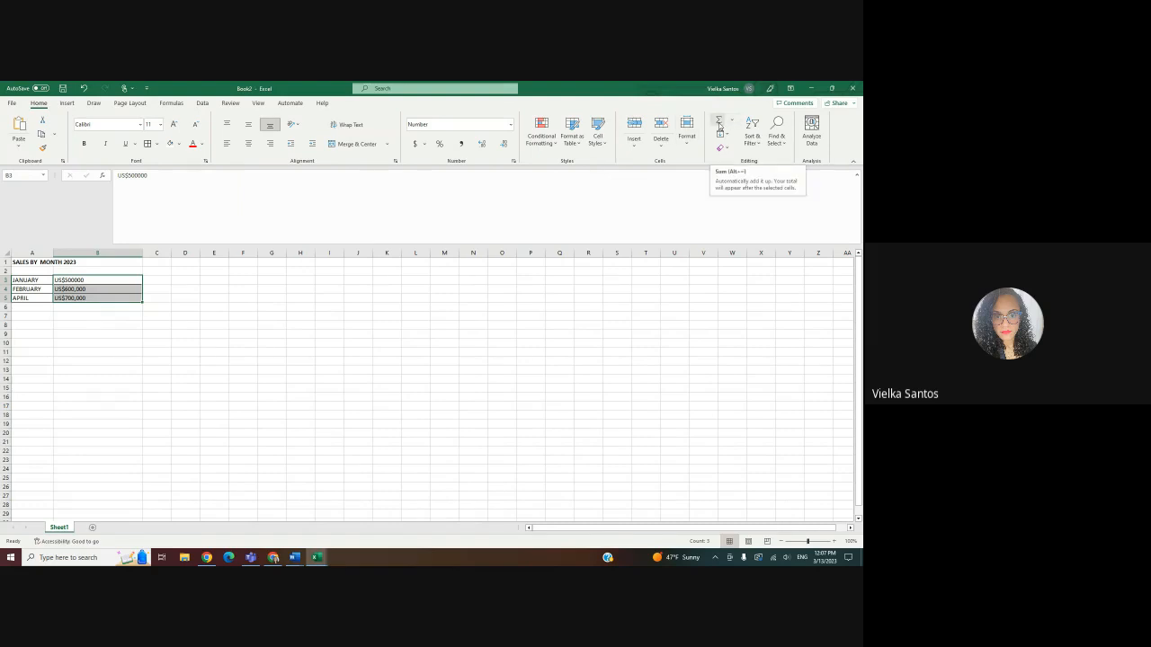
{"action": "left_click", "coordinate": [719, 124]}
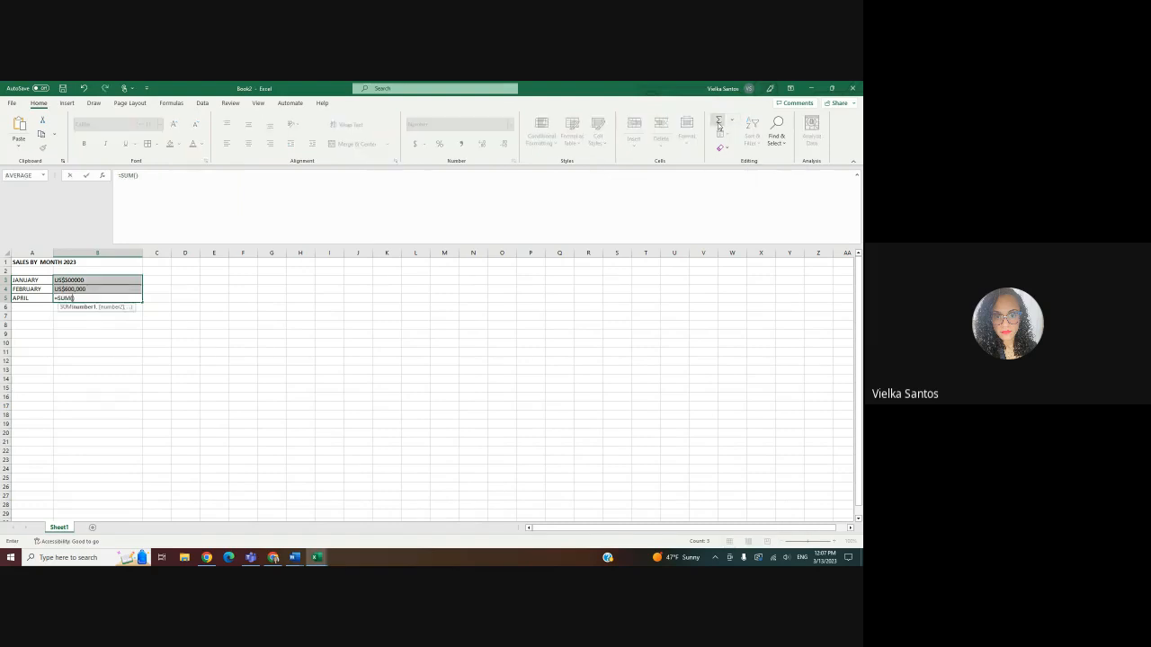
{"action": "left_click", "coordinate": [82, 92]}
{"action": "left_click", "coordinate": [194, 336]}
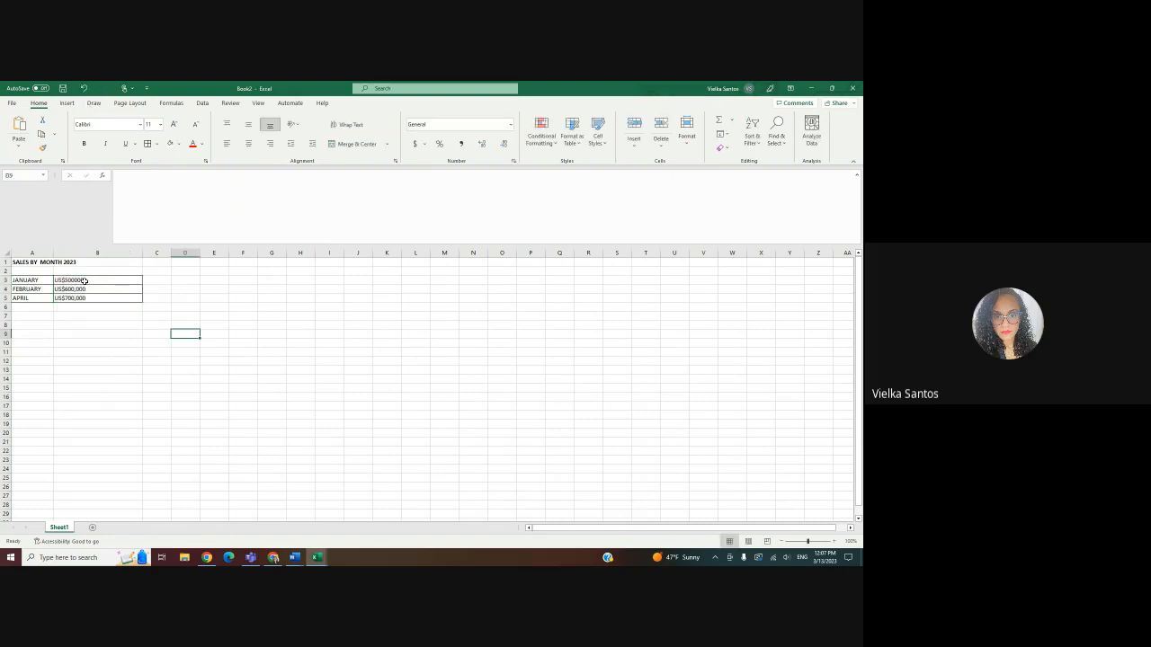
Try the formula =B3:B5 in cell B6 and clear the resulting cells B6:B8.
{"action": "left_click", "coordinate": [74, 304]}
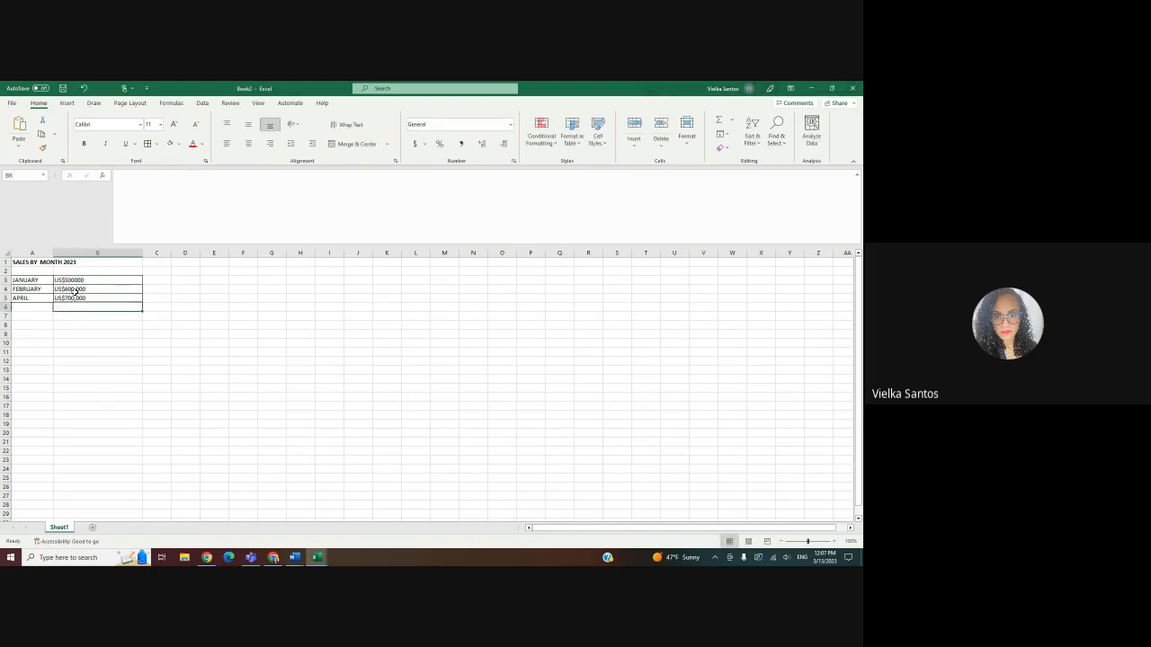
{"action": "type", "text": "="}
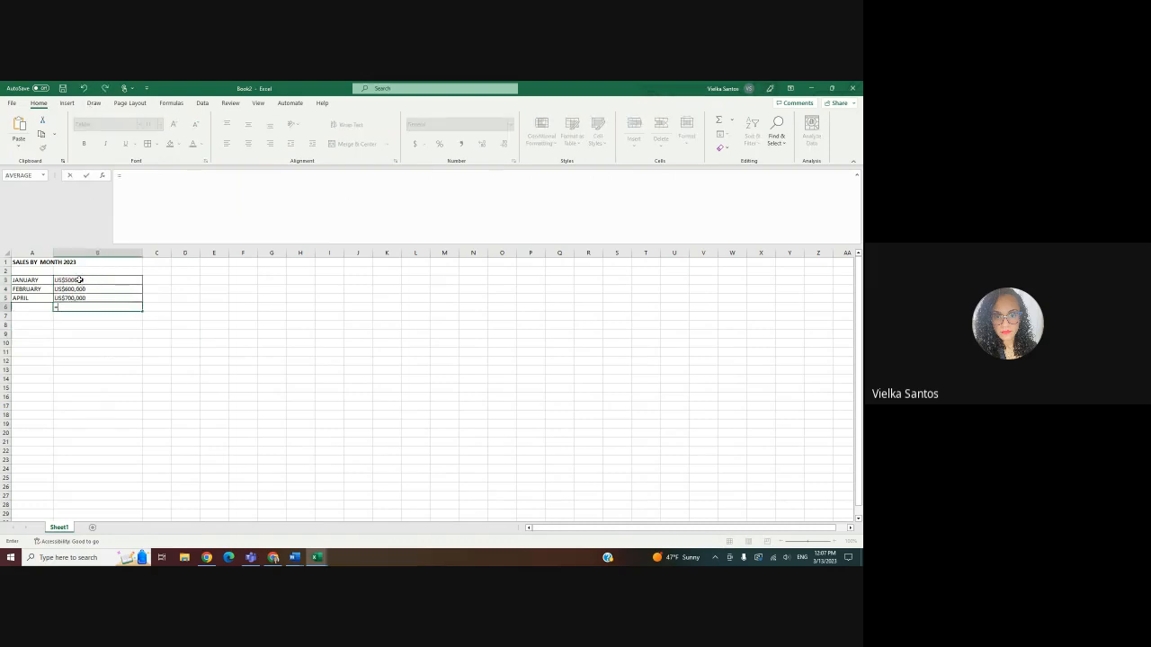
{"action": "left_click_drag", "start_coordinate": [79, 280], "coordinate": [73, 298]}
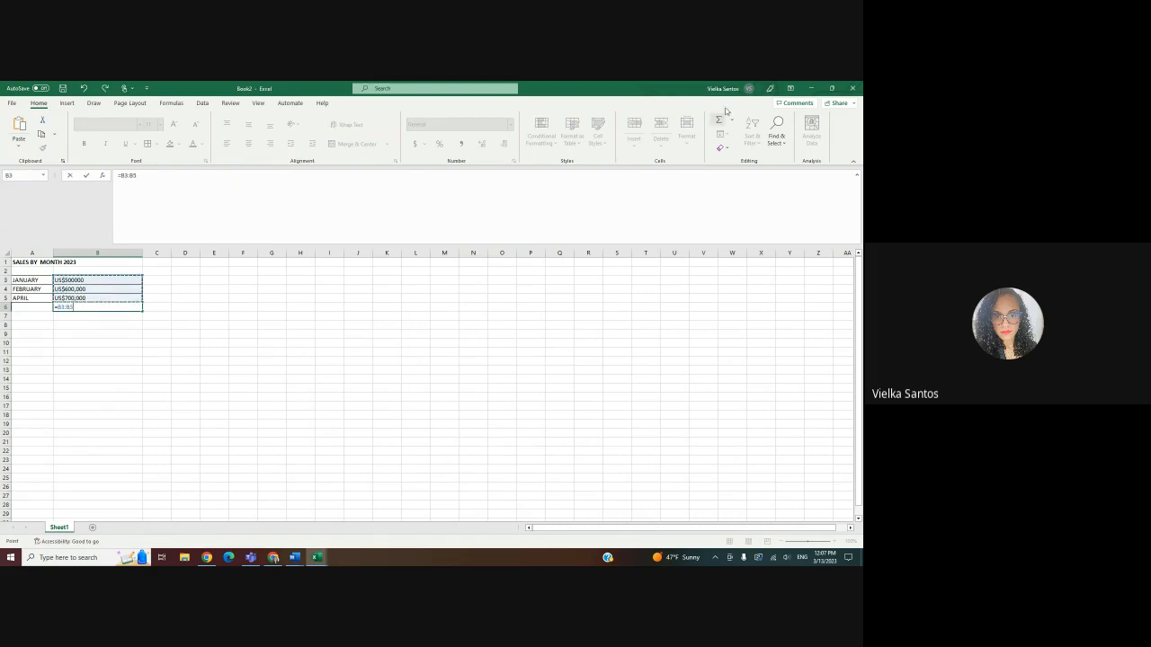
{"action": "key", "text": "Return"}
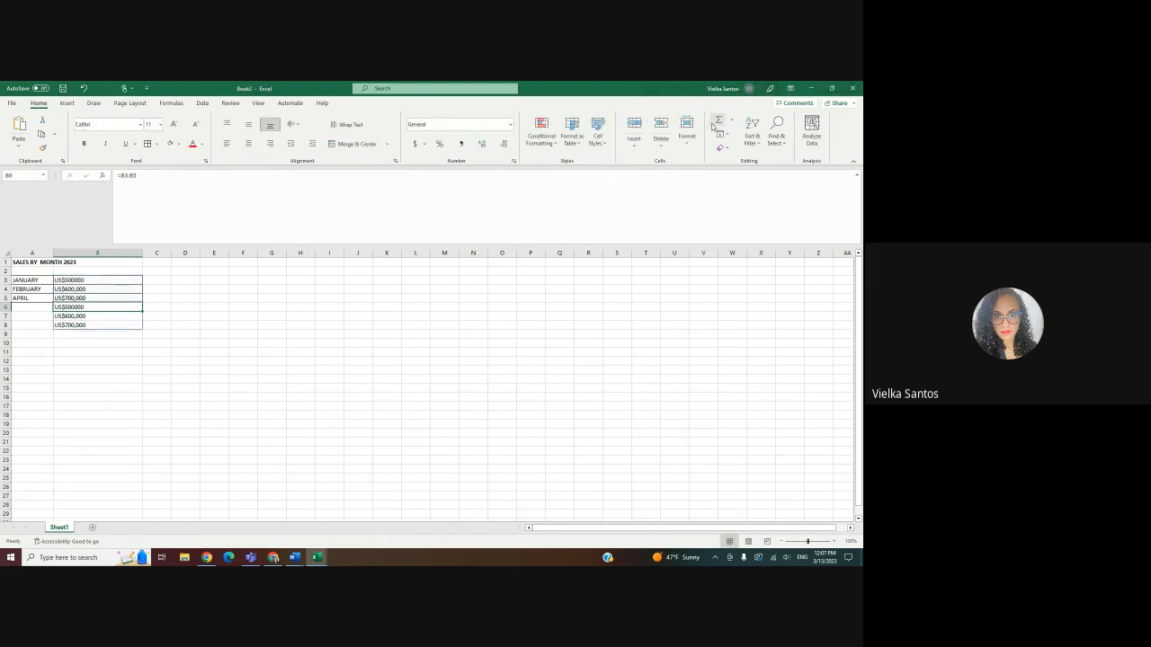
{"action": "left_click", "coordinate": [55, 381]}
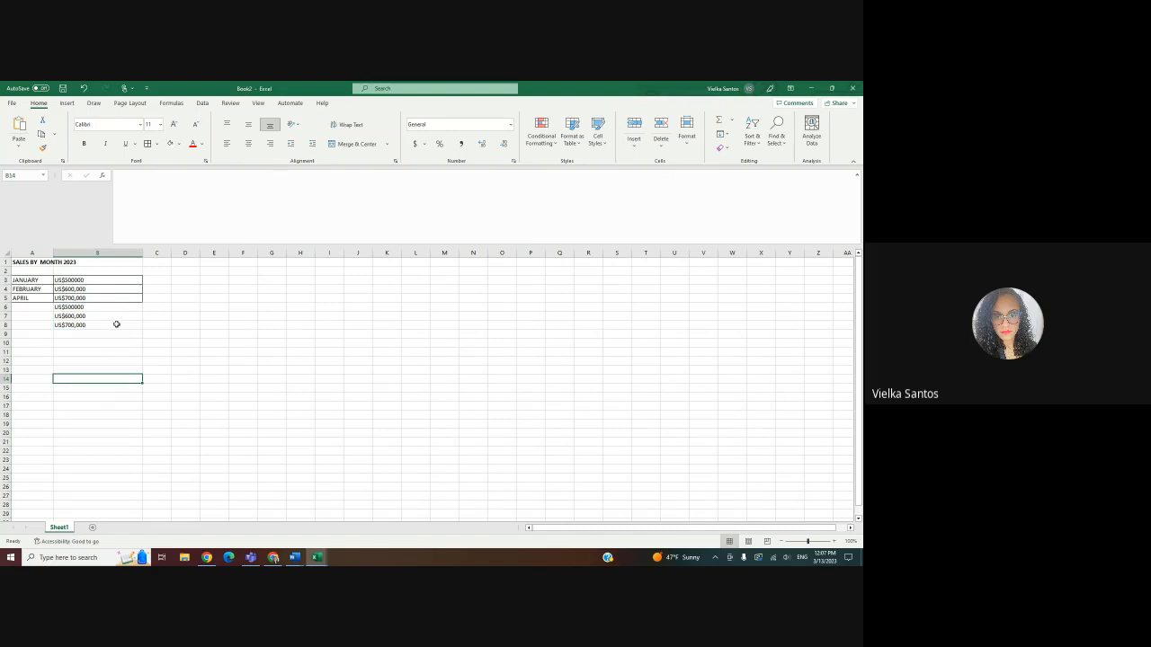
{"action": "left_click_drag", "start_coordinate": [69, 309], "coordinate": [69, 327]}
{"action": "key", "text": "Delete"}
Add up the three monthly amounts in cell B6 with the formula =B3+B4+B5.
{"action": "left_click", "coordinate": [66, 310]}
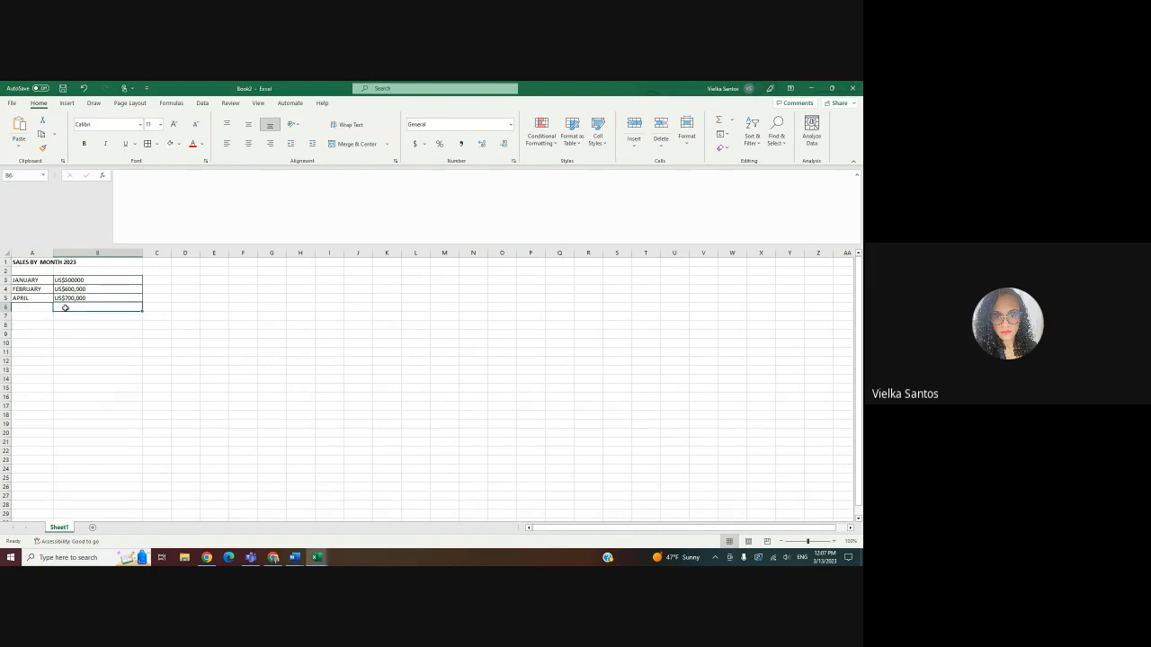
{"action": "type", "text": "="}
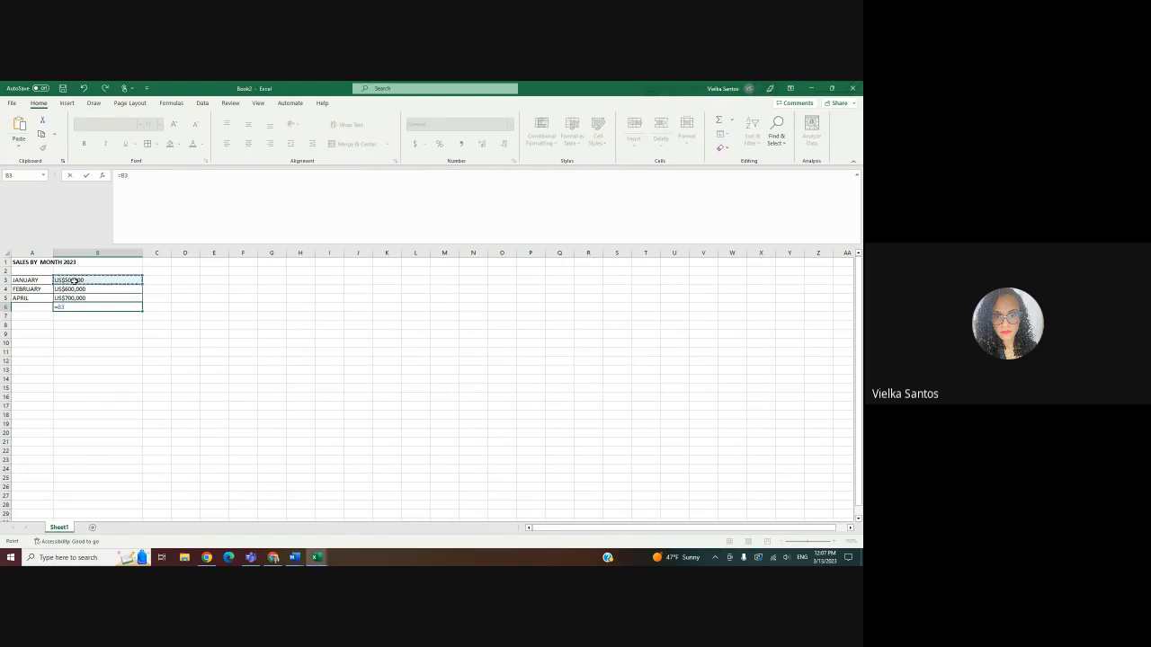
{"action": "type", "text": "+"}
{"action": "left_click", "coordinate": [80, 292]}
{"action": "type", "text": "+"}
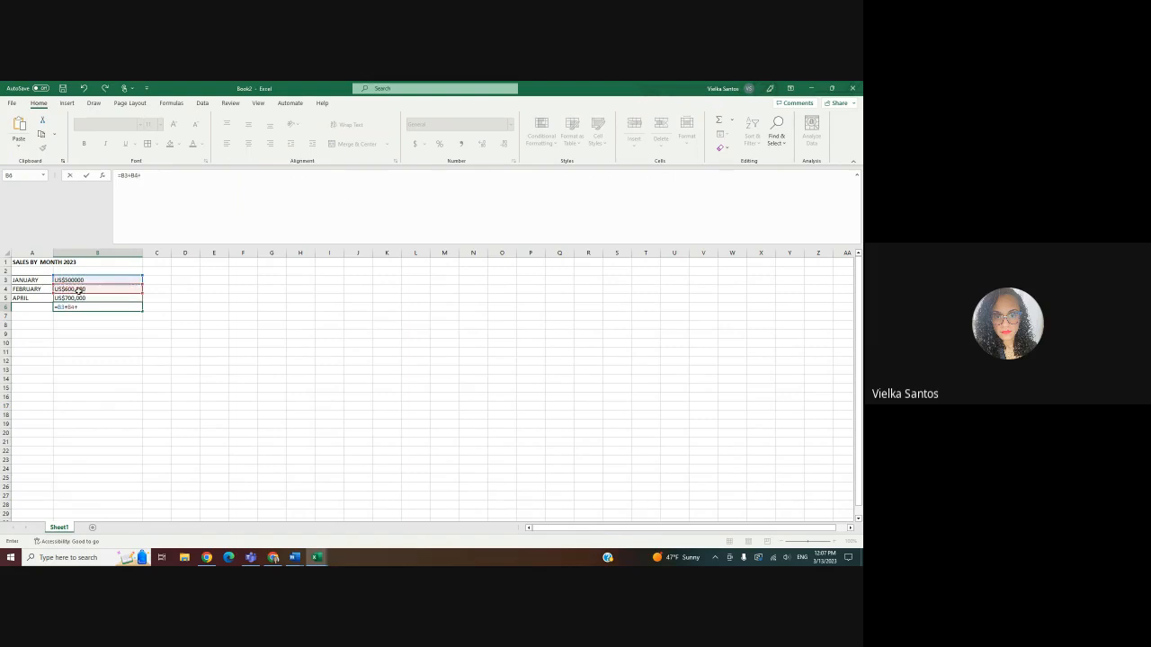
{"action": "left_click", "coordinate": [77, 298]}
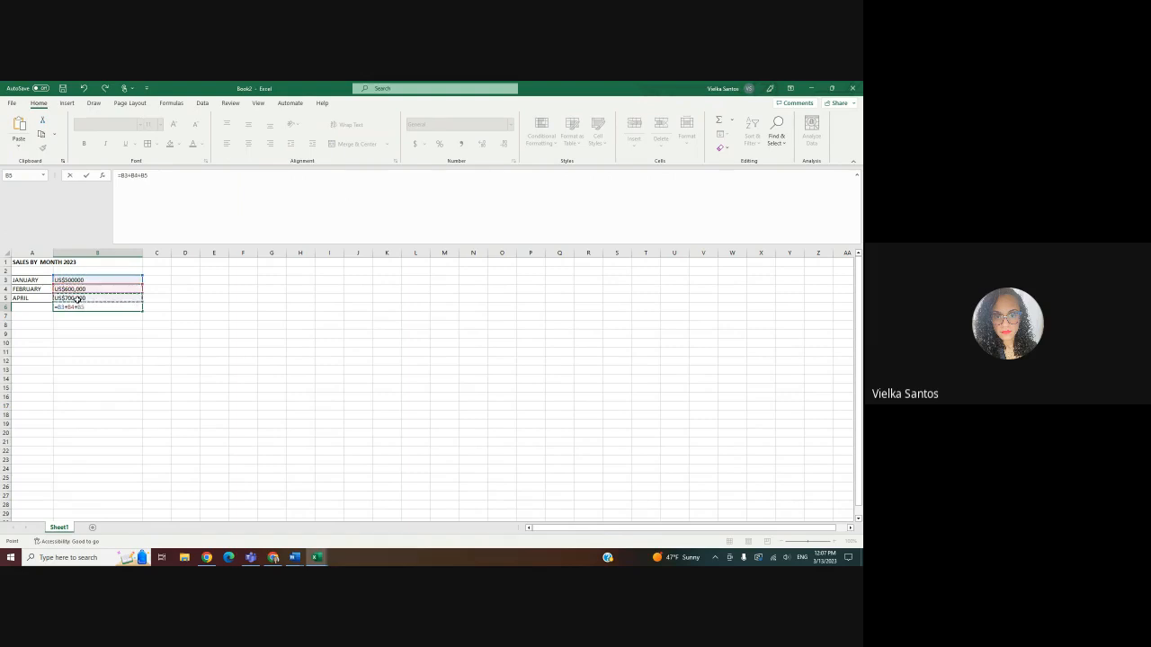
{"action": "key", "text": "Return"}
{"action": "left_click", "coordinate": [94, 308]}
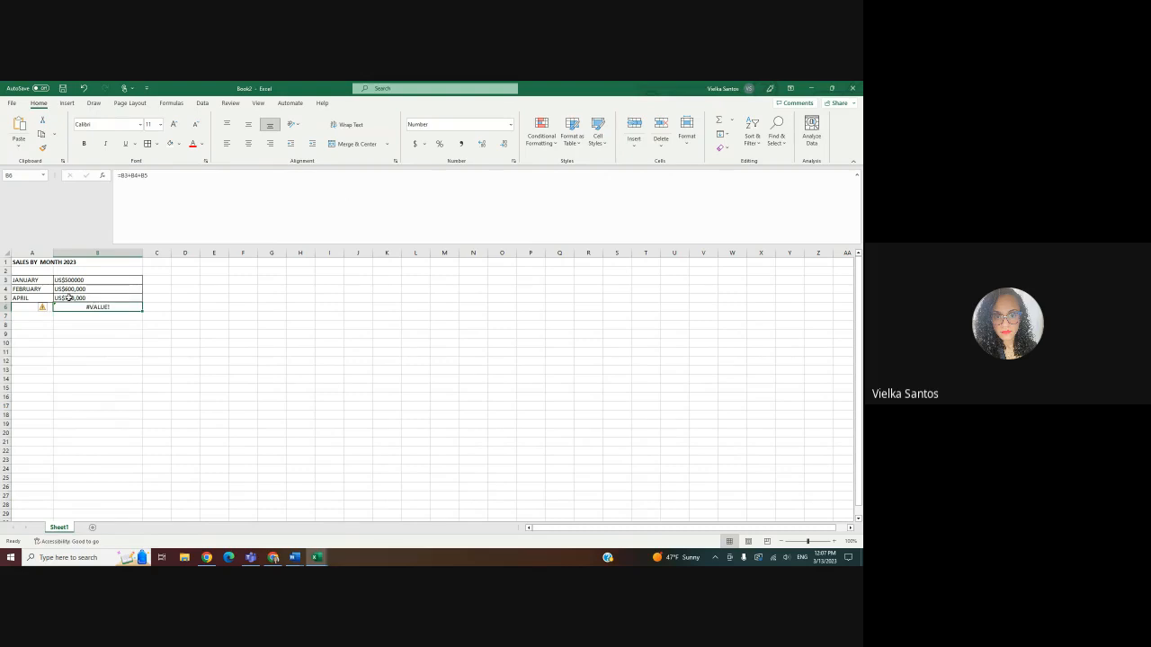
Remove the US$ prefix from the January and February amounts in B3 and B4, leaving plain numbers.
{"action": "left_click", "coordinate": [65, 281]}
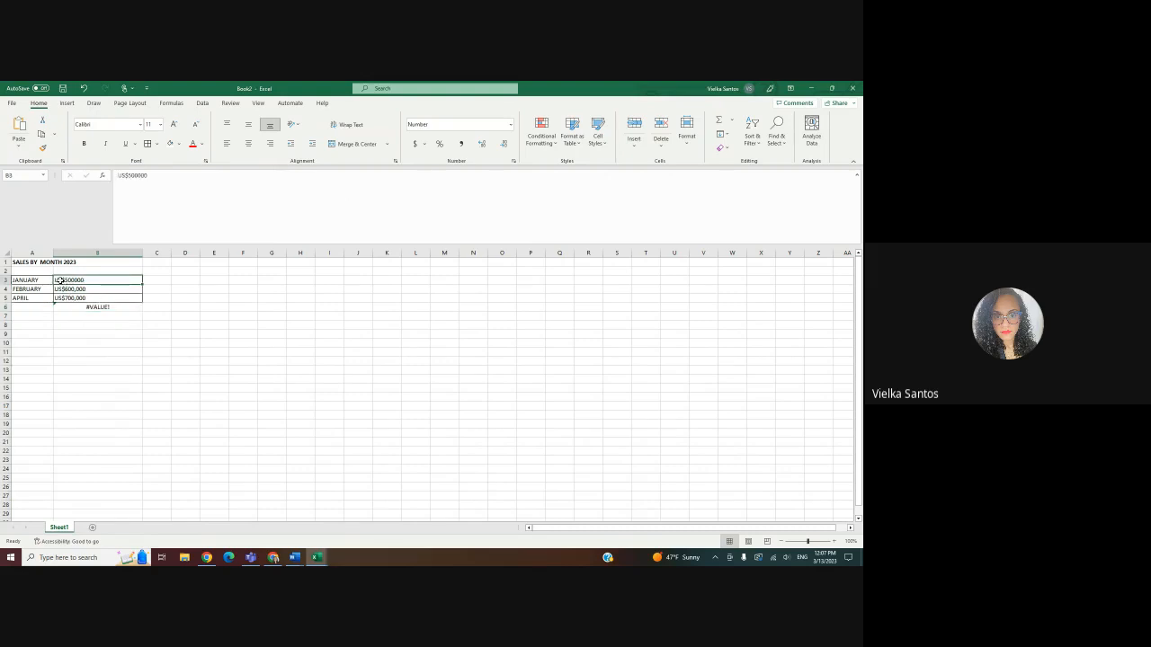
{"action": "double_click", "coordinate": [59, 280]}
{"action": "left_click_drag", "start_coordinate": [65, 280], "coordinate": [32, 279]}
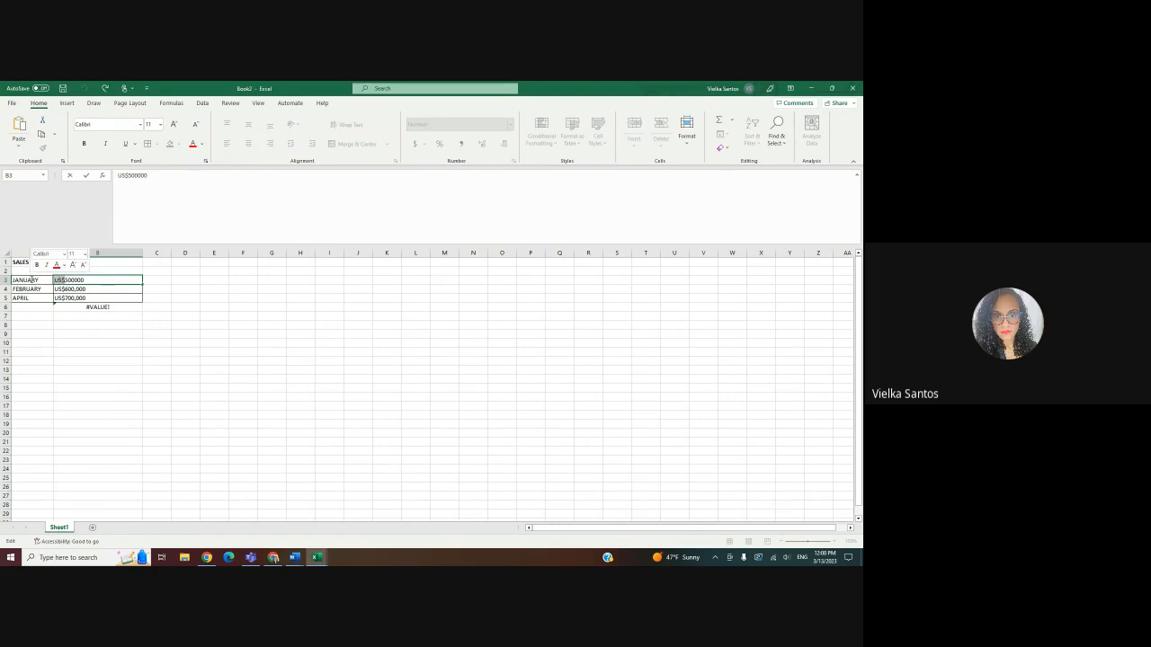
{"action": "key", "text": "Delete"}
{"action": "left_click", "coordinate": [62, 288]}
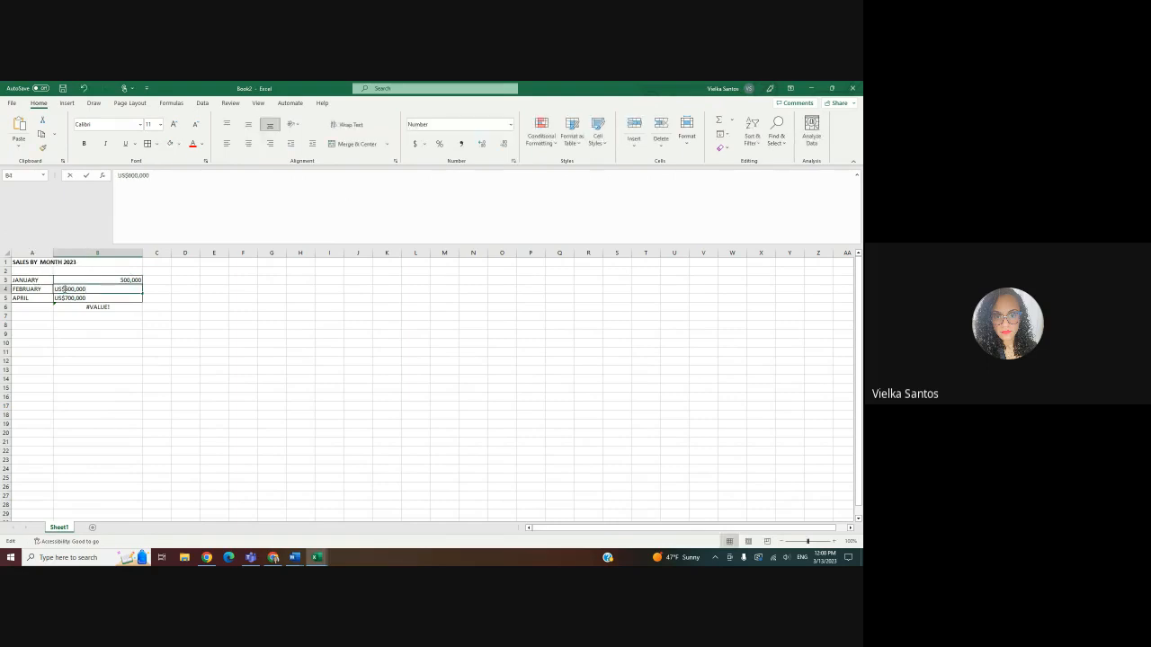
{"action": "double_click", "coordinate": [62, 288]}
{"action": "left_click_drag", "start_coordinate": [62, 288], "coordinate": [52, 288]}
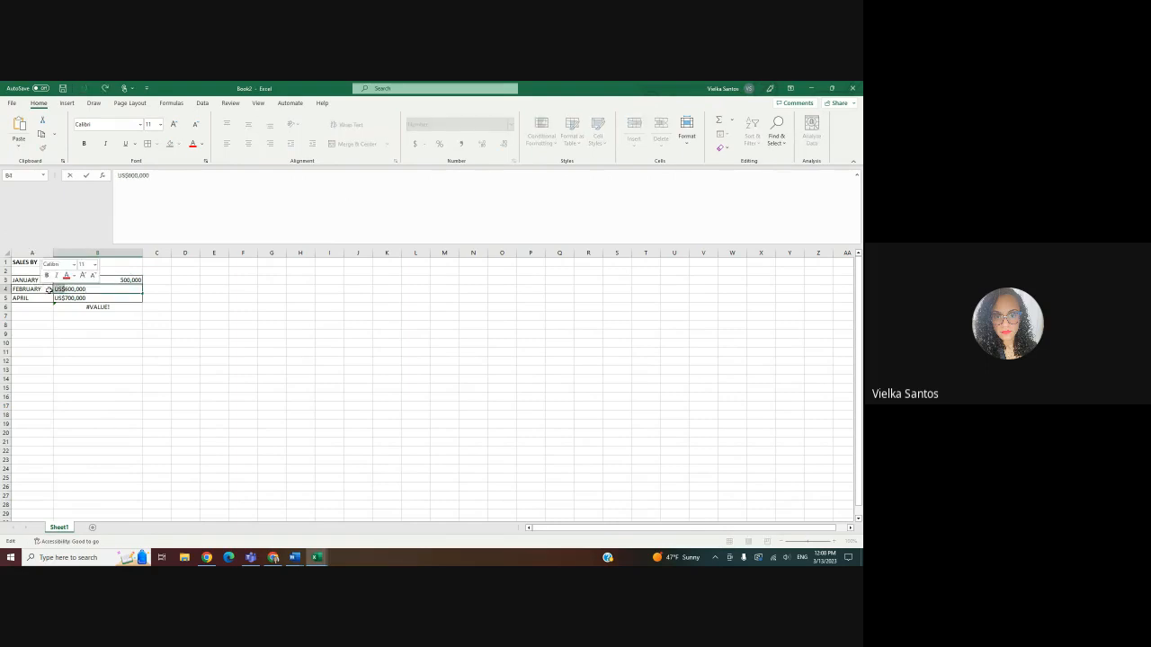
{"action": "key", "text": "Delete"}
Remove the US$ prefix from the April amount in B5 so it reads 700,000.
{"action": "left_click", "coordinate": [70, 296]}
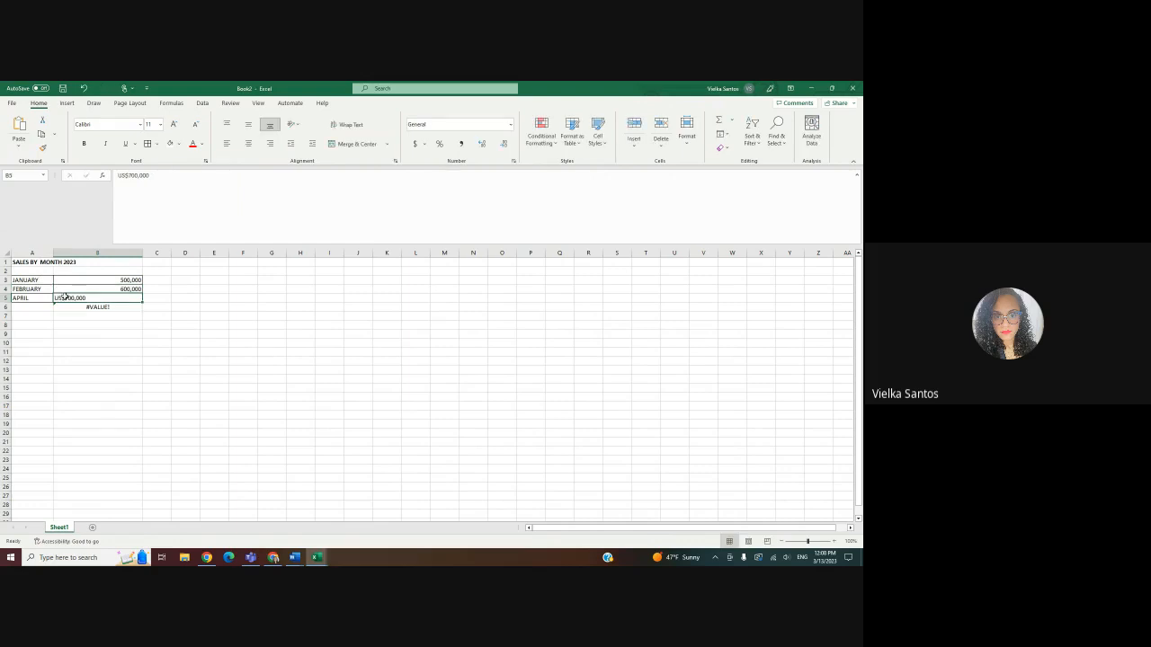
{"action": "double_click", "coordinate": [66, 297]}
{"action": "key", "text": "Home"}
{"action": "key", "text": "Delete"}
{"action": "key", "text": "Delete"}
{"action": "key", "text": "Delete"}
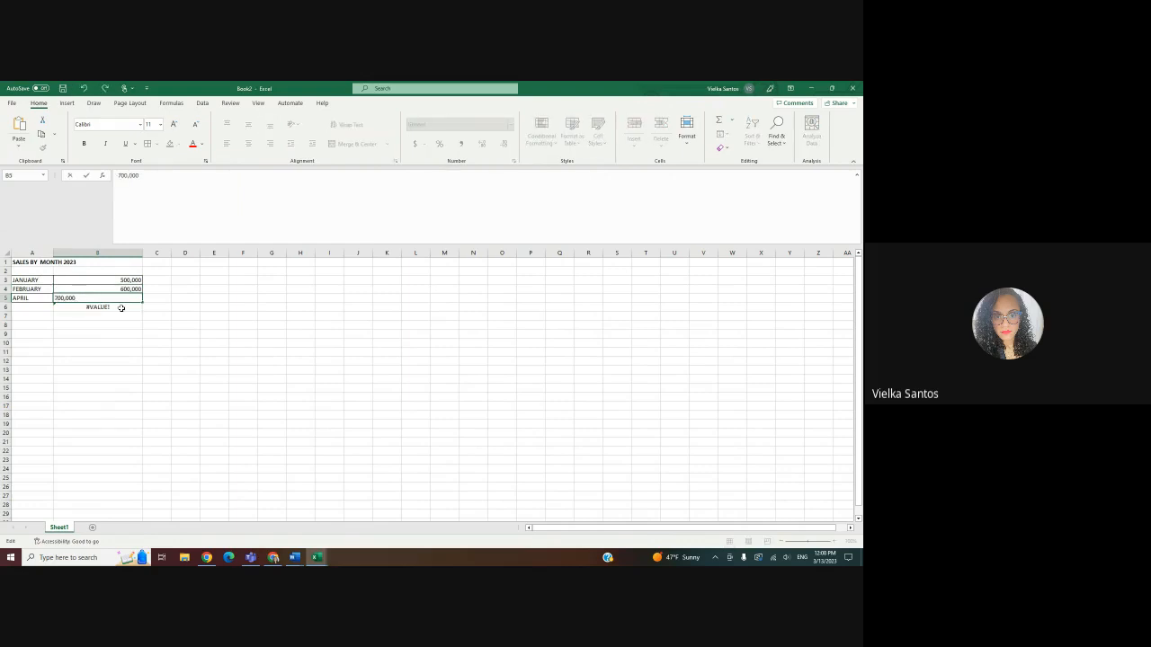
{"action": "key", "text": "Return"}
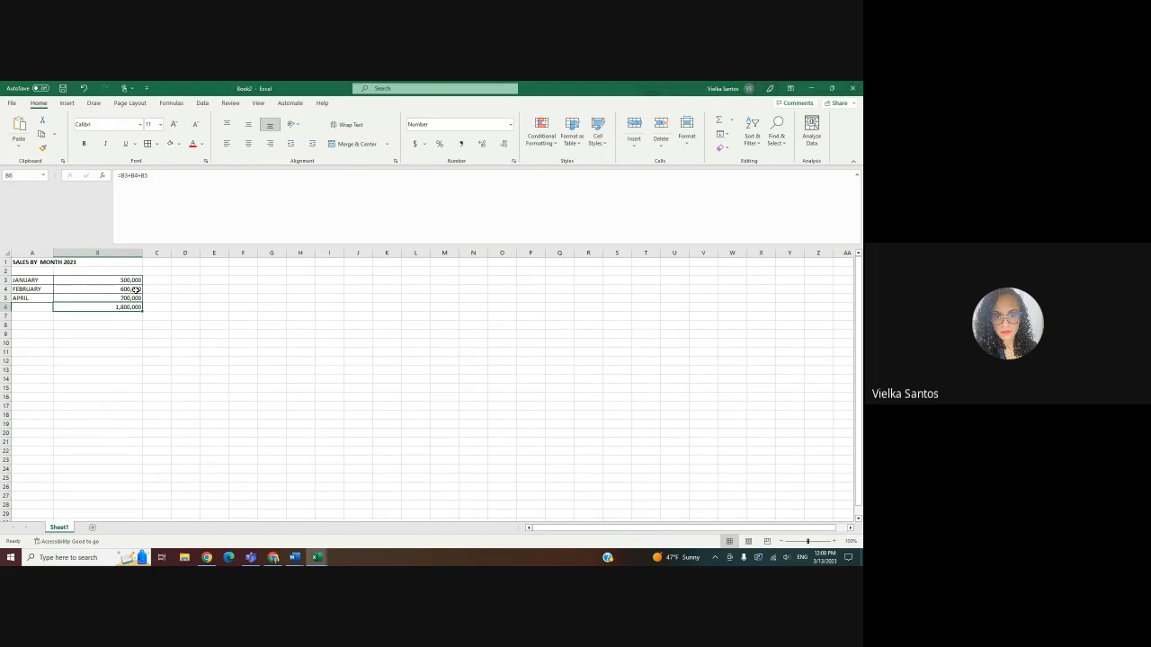
Append "US $" to the table title in cell A1.
{"action": "double_click", "coordinate": [31, 262]}
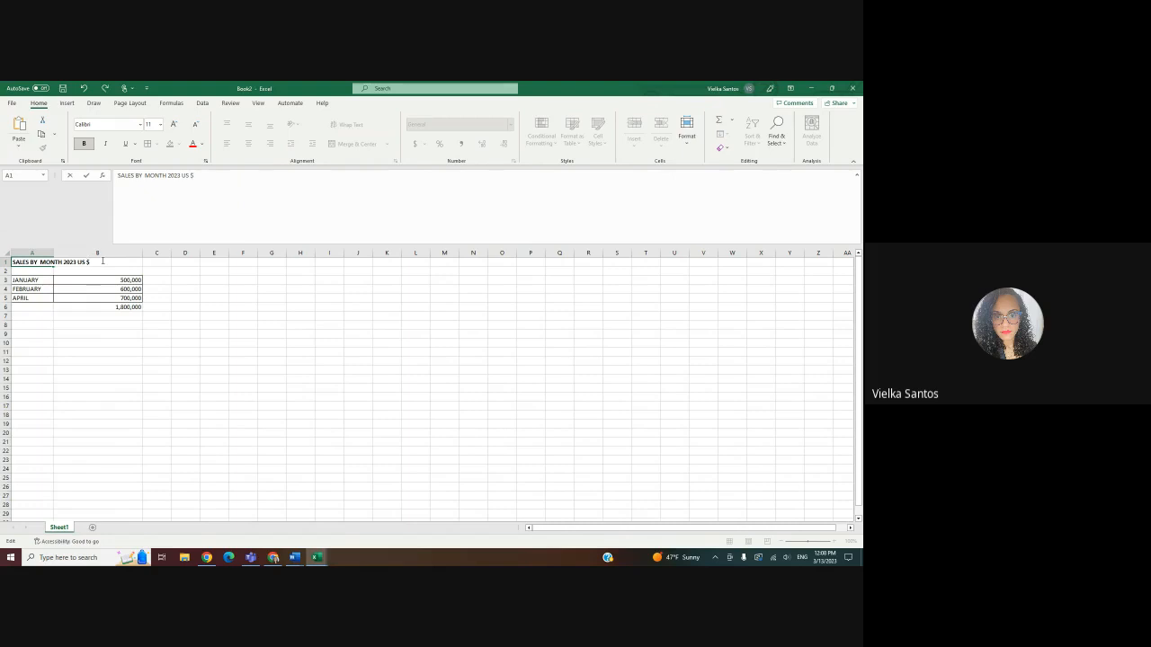
{"action": "left_click", "coordinate": [254, 341]}
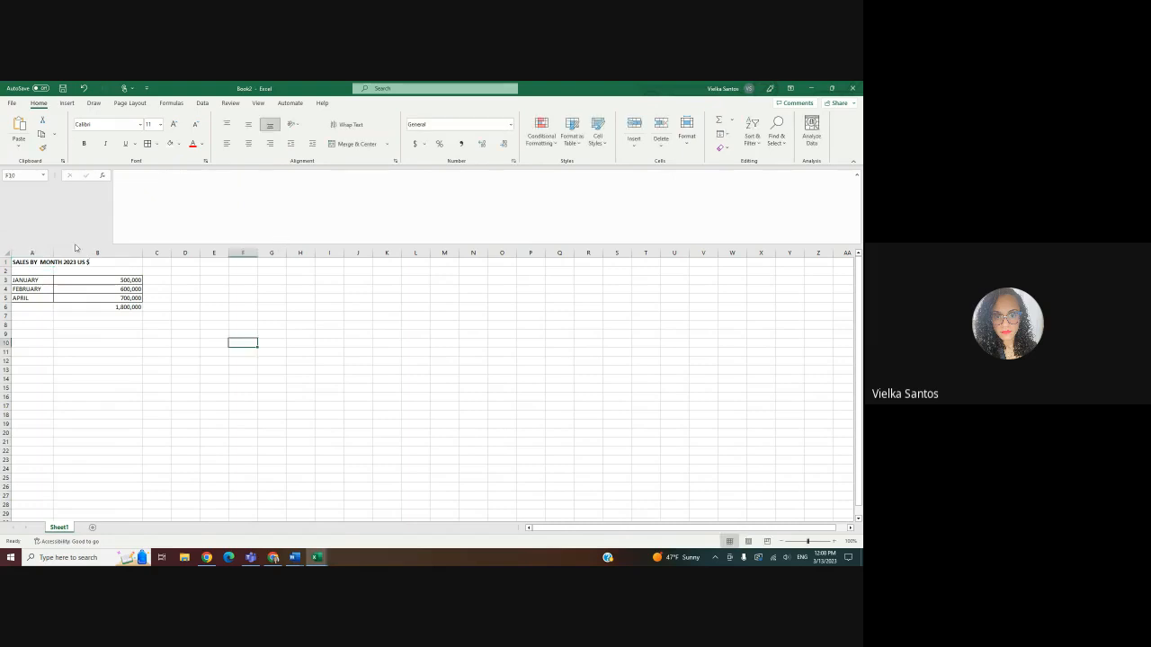
Enter the label TOTAL in cell A6, beside the summed amount.
{"action": "left_click_drag", "start_coordinate": [81, 281], "coordinate": [85, 300]}
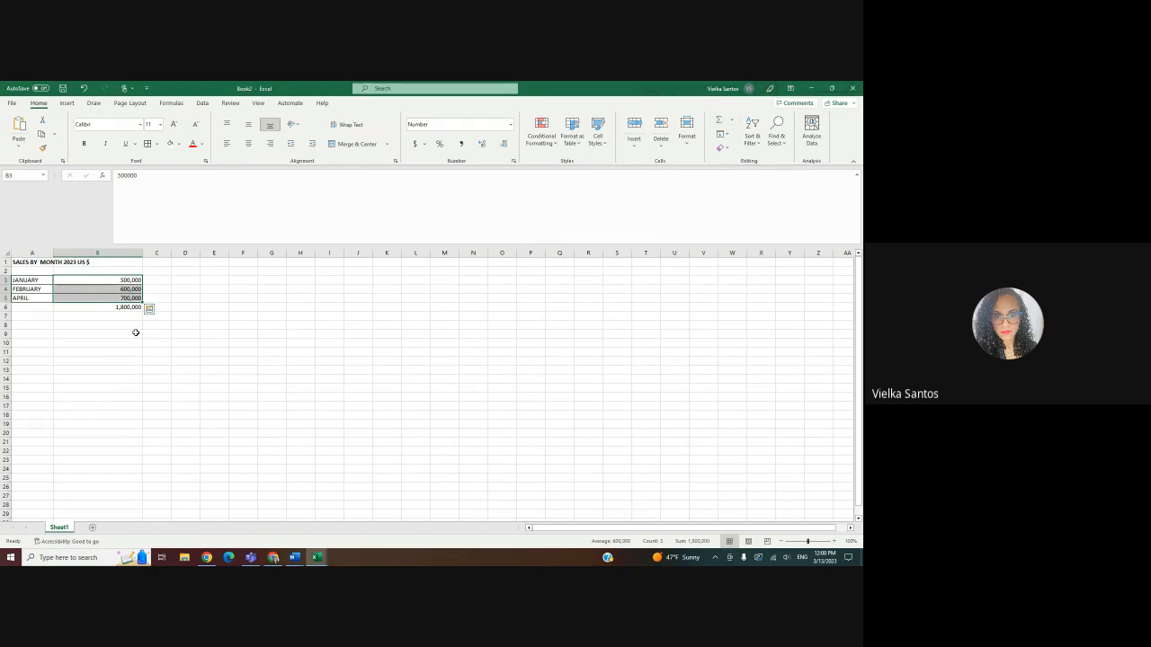
{"action": "left_click", "coordinate": [94, 308]}
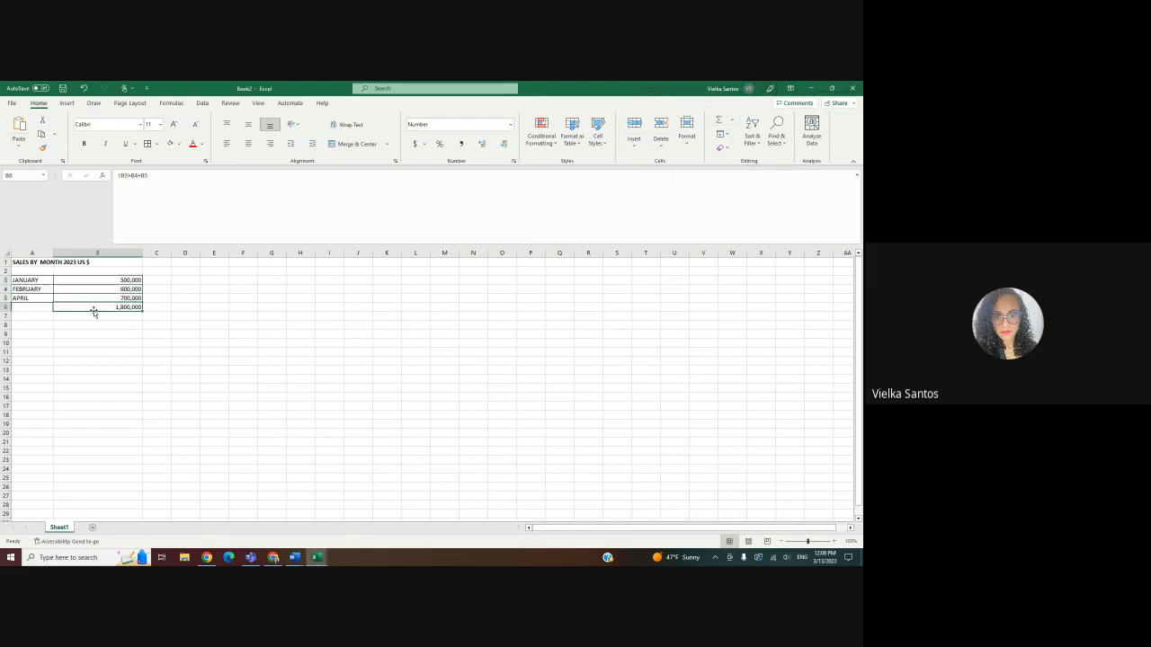
{"action": "left_click", "coordinate": [43, 308]}
{"action": "type", "text": "TOT"}
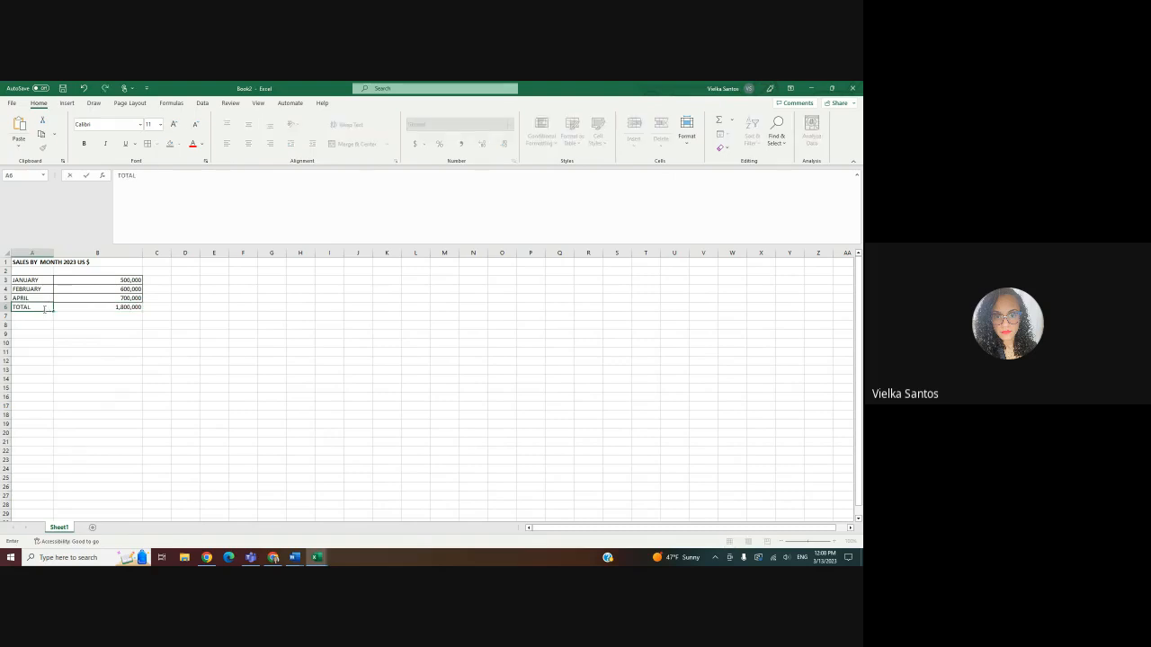
{"action": "type", "text": "AL"}
{"action": "left_click", "coordinate": [76, 378]}
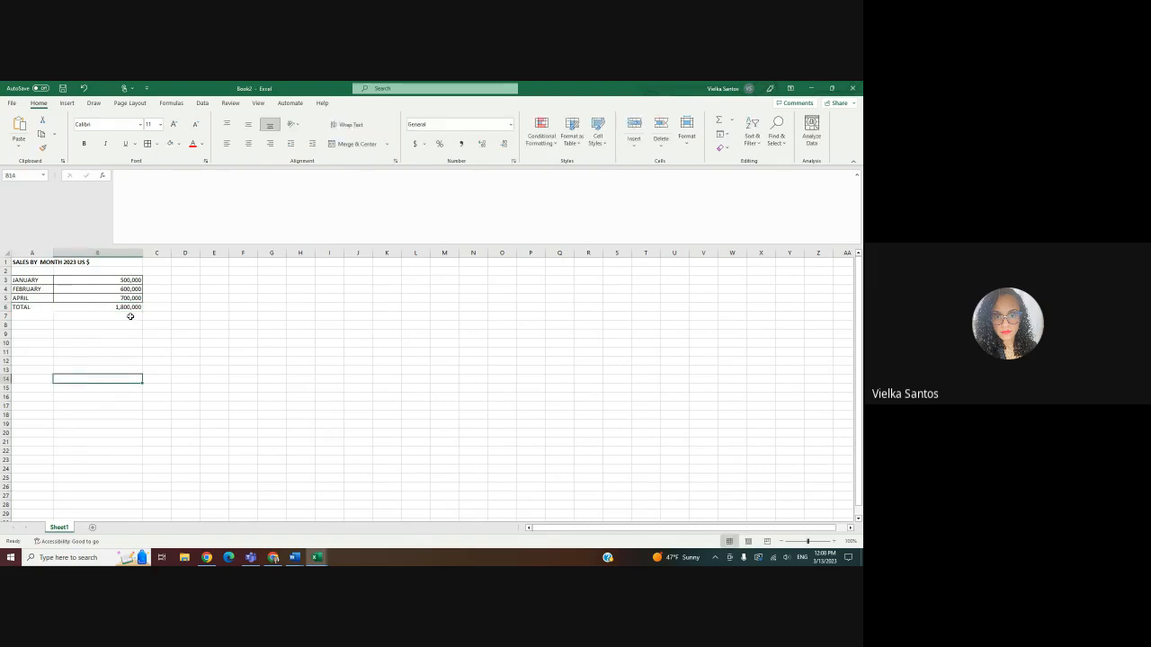
Insert a 2-D stacked line chart from the month and amount cells A3:B5.
{"action": "left_click", "coordinate": [33, 280]}
{"action": "left_click_drag", "start_coordinate": [32, 279], "coordinate": [126, 296]}
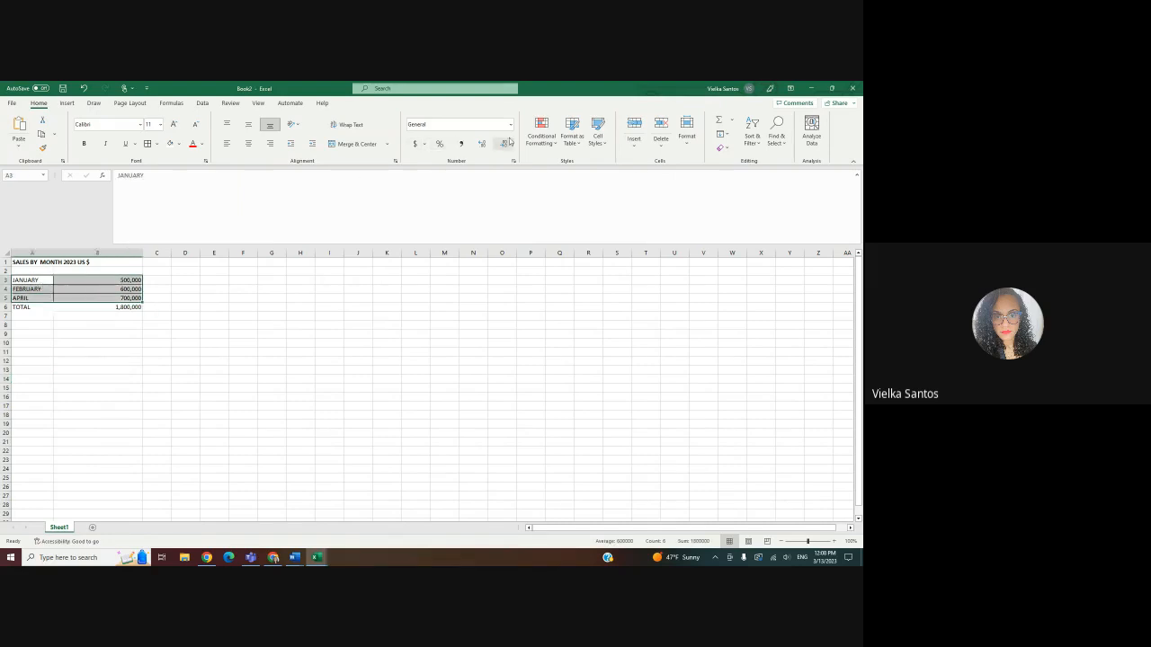
{"action": "left_click", "coordinate": [68, 104]}
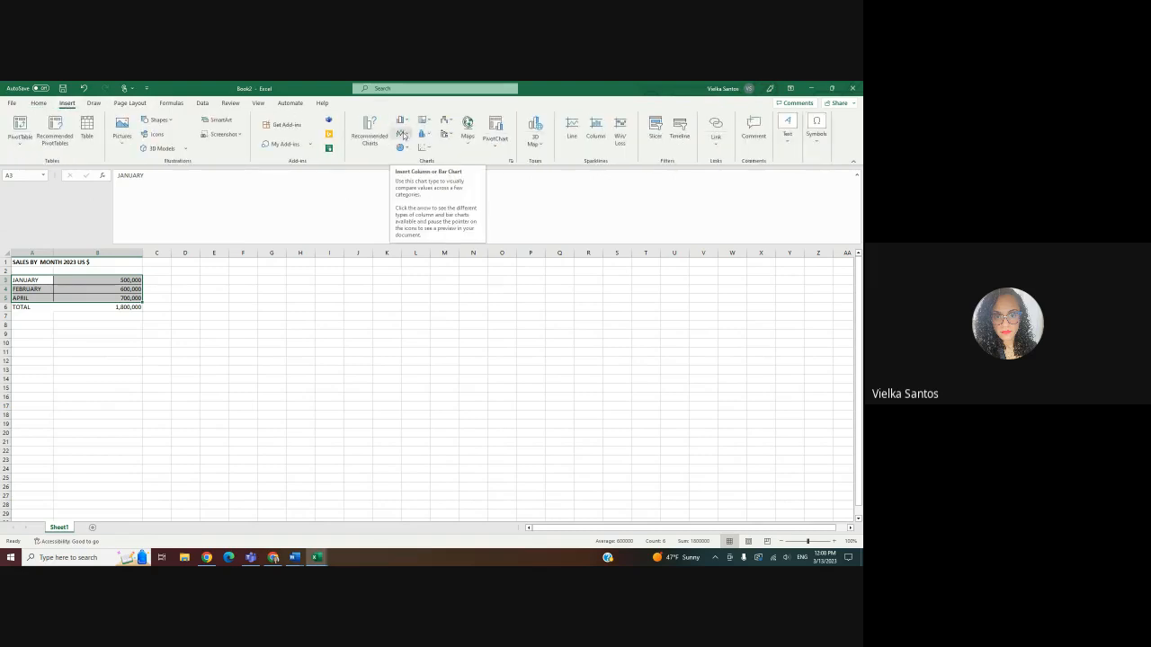
{"action": "left_click", "coordinate": [403, 134]}
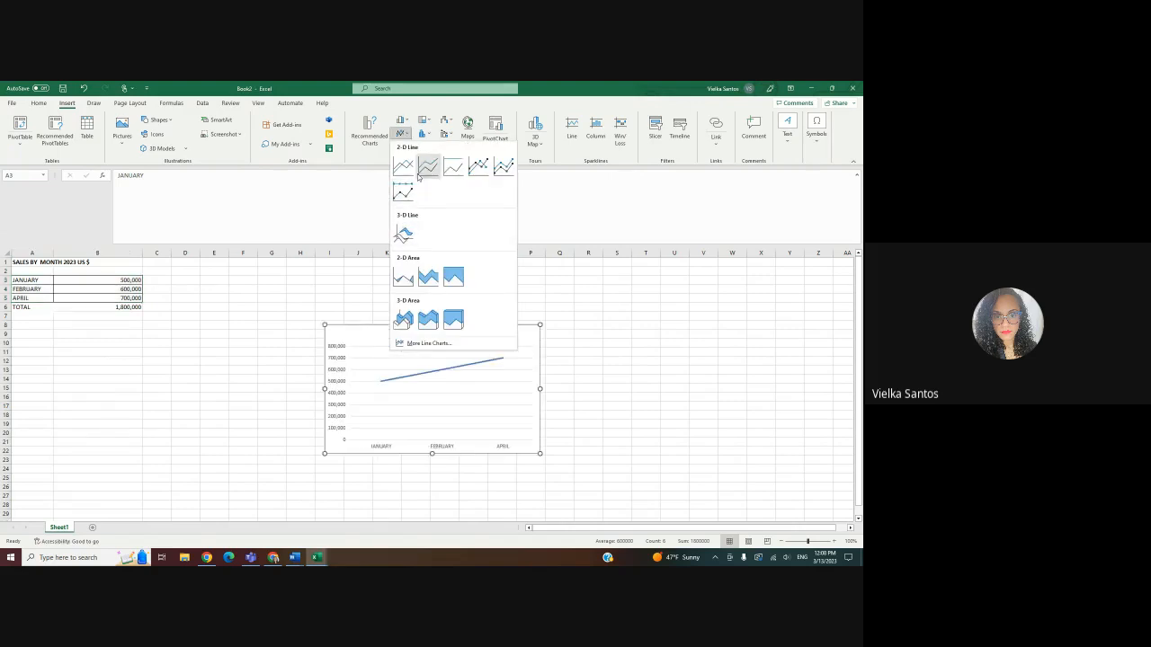
{"action": "left_click", "coordinate": [426, 168]}
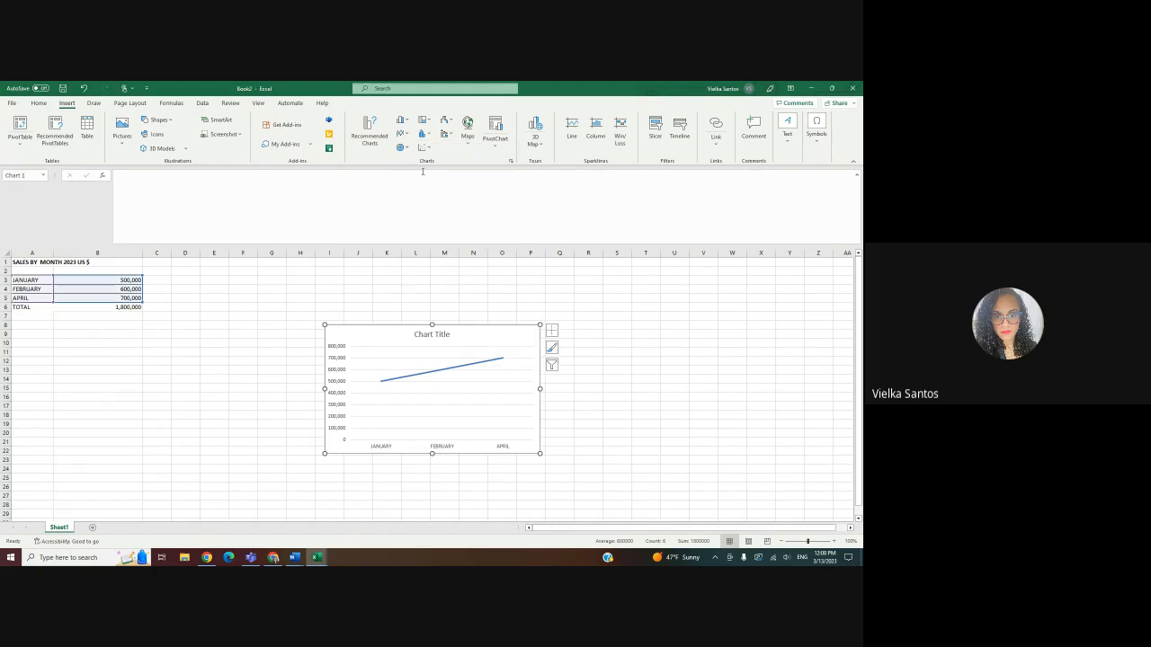
Add data labels to the line series in the chart.
{"action": "right_click", "coordinate": [462, 369]}
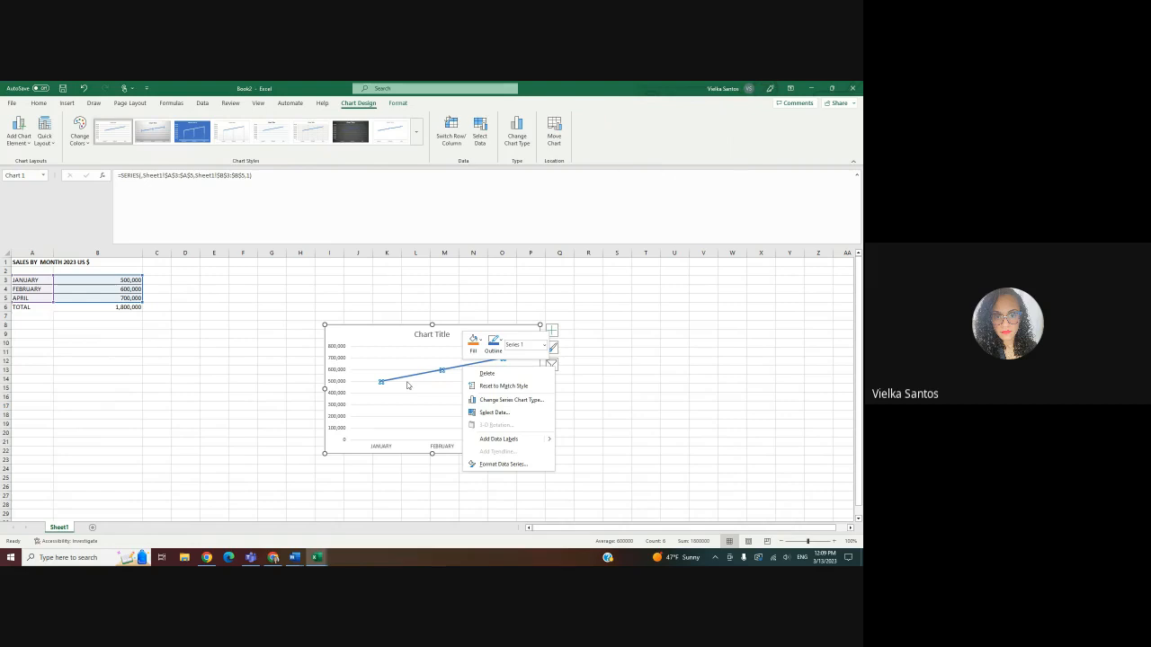
{"action": "left_click", "coordinate": [500, 439]}
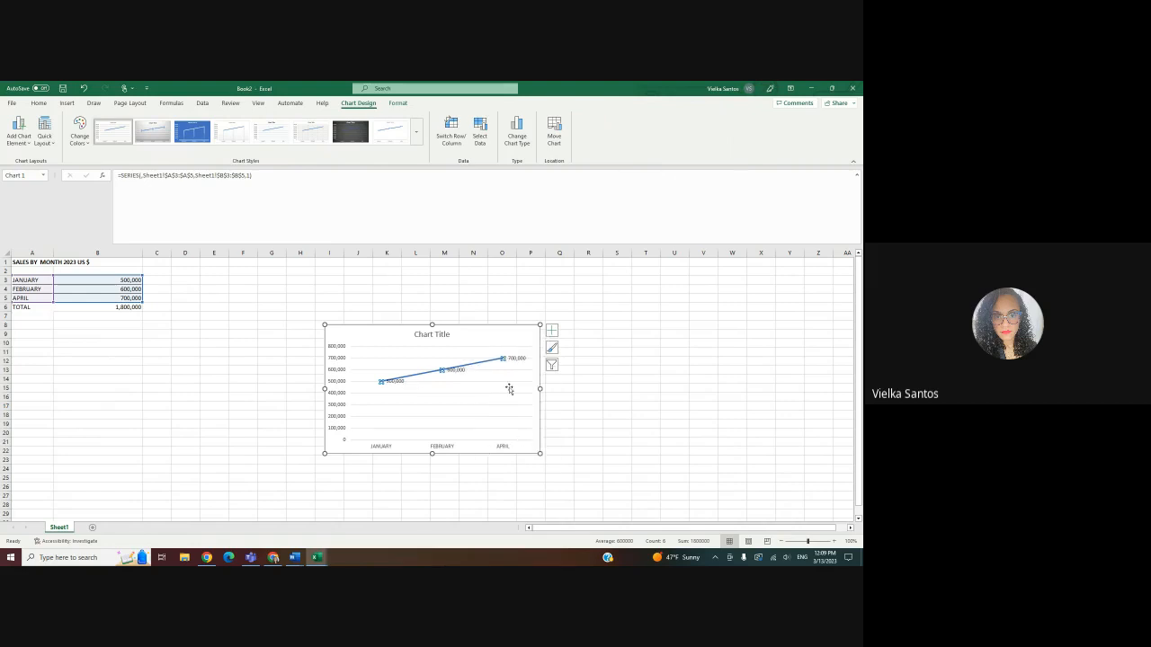
Replace the placeholder chart title with "SALES PER MONTH US$".
{"action": "left_click", "coordinate": [457, 392]}
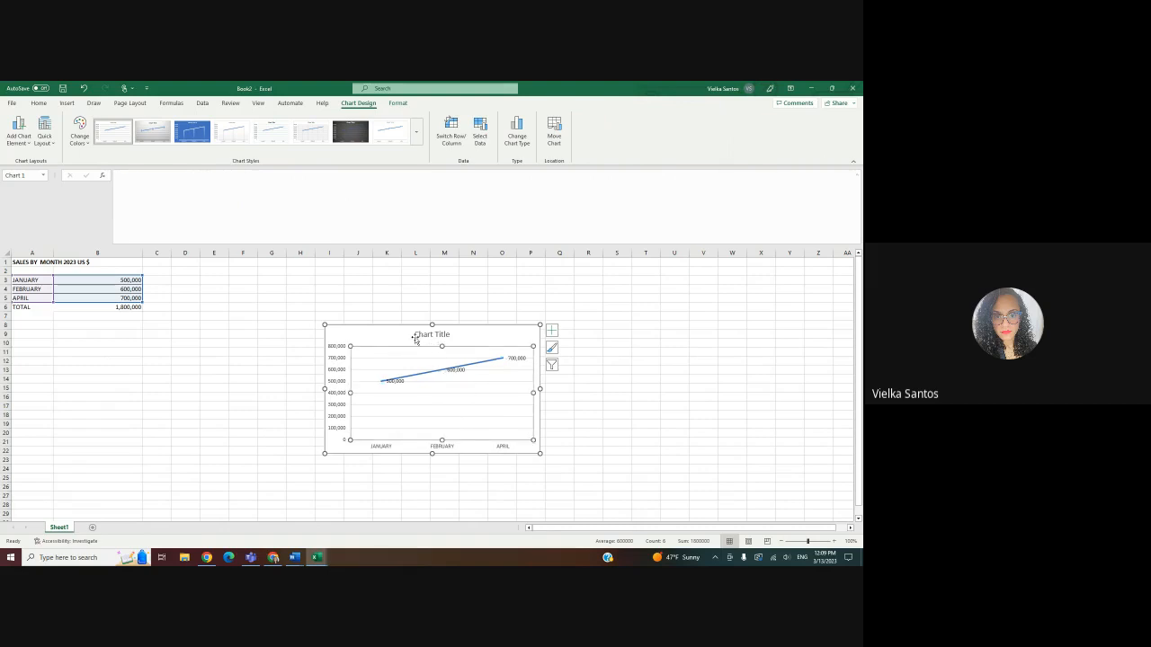
{"action": "double_click", "coordinate": [434, 335]}
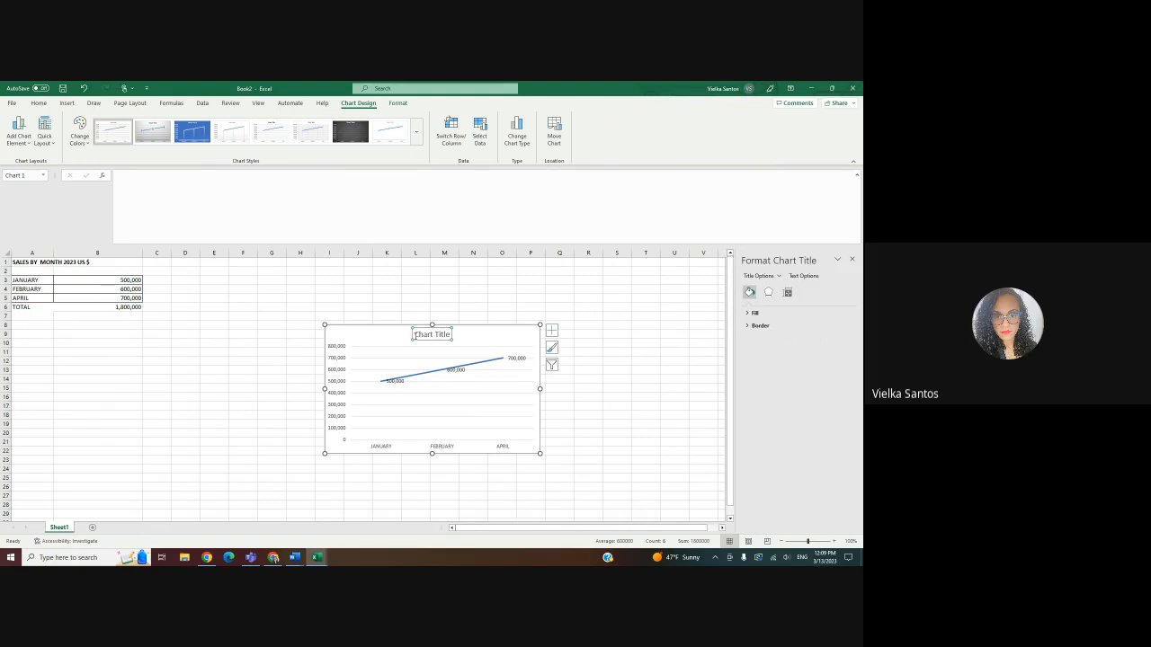
{"action": "left_click_drag", "start_coordinate": [415, 334], "coordinate": [449, 336]}
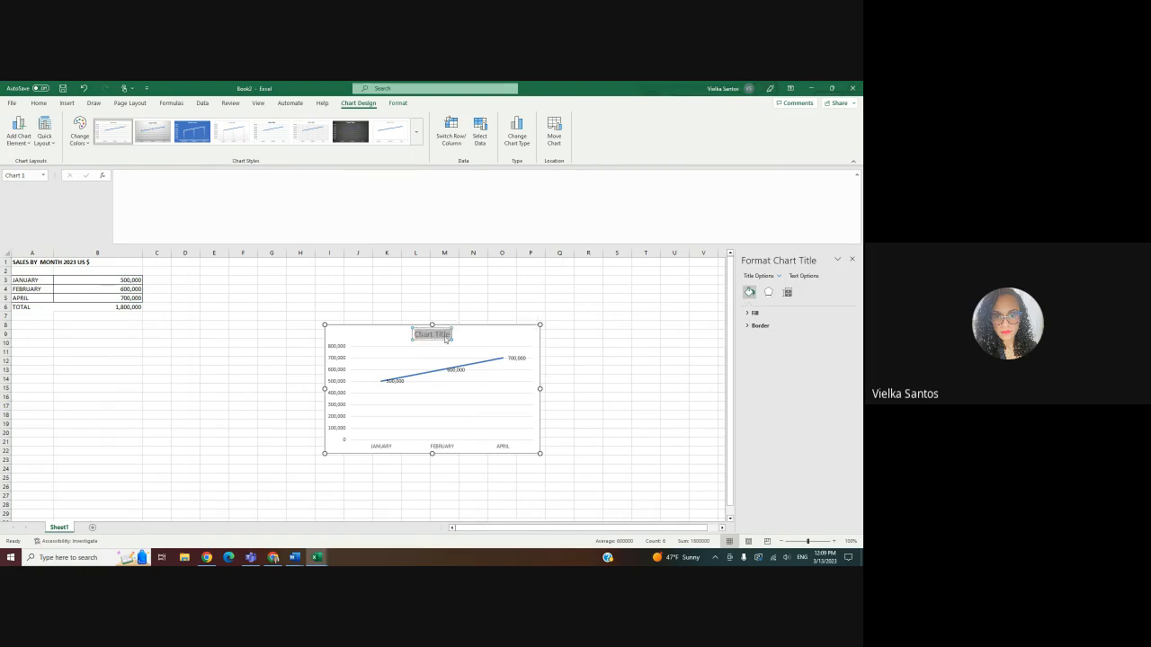
{"action": "type", "text": "Sa"}
{"action": "key", "text": "BackSpace"}
{"action": "key", "text": "BackSpace"}
{"action": "type", "text": "SALES P"}
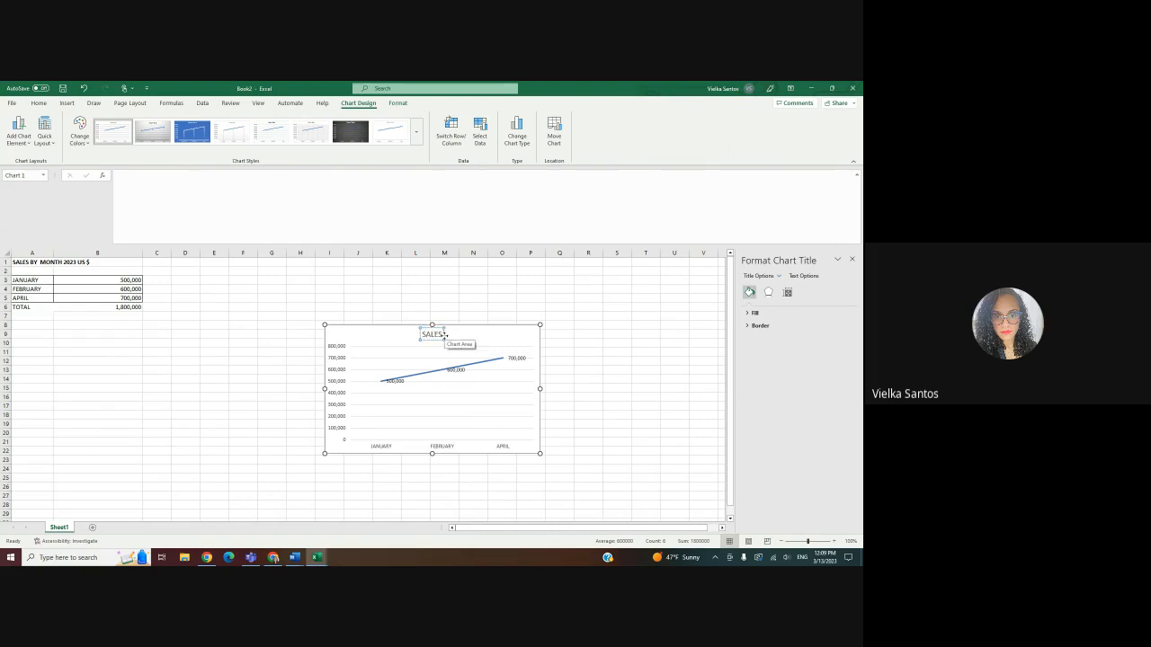
{"action": "type", "text": "ER MONTH"}
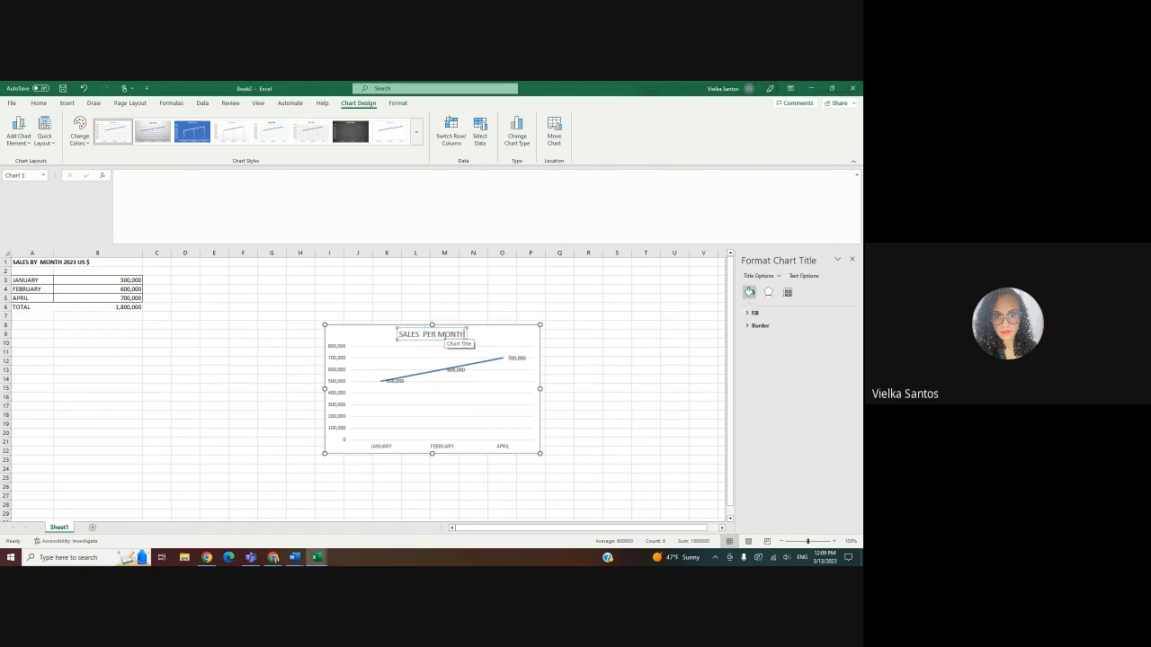
{"action": "type", "text": " US$"}
{"action": "left_click", "coordinate": [214, 420]}
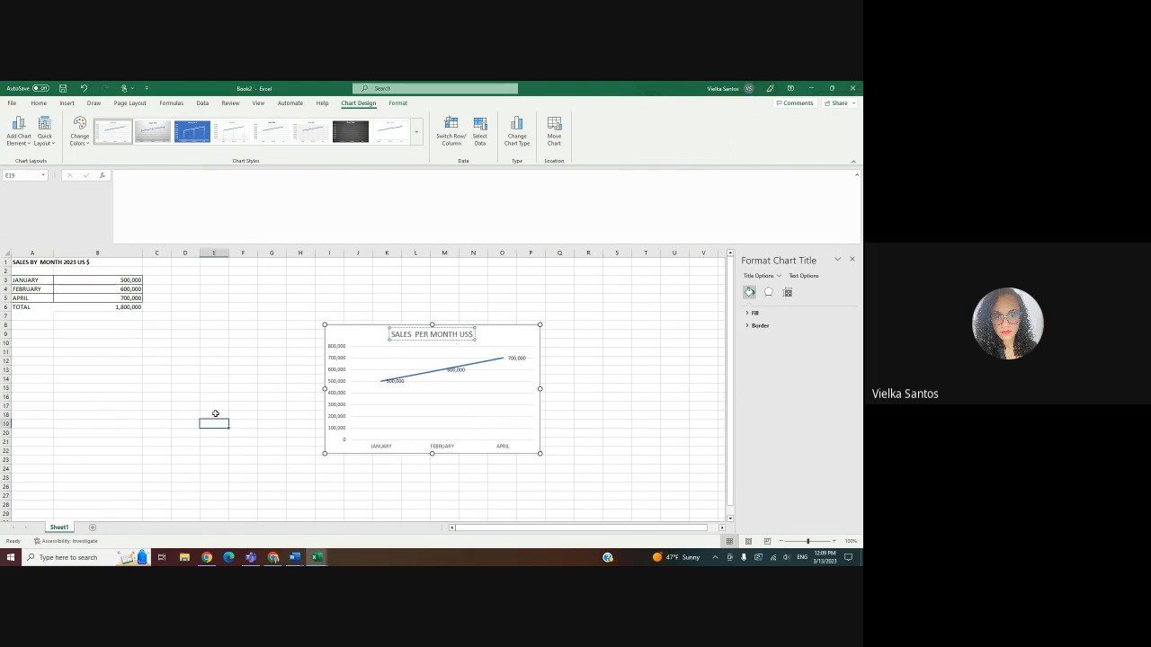
Move the chart directly below the sales table, starting at row 9, and make its month axis labels bold.
{"action": "left_click", "coordinate": [372, 329]}
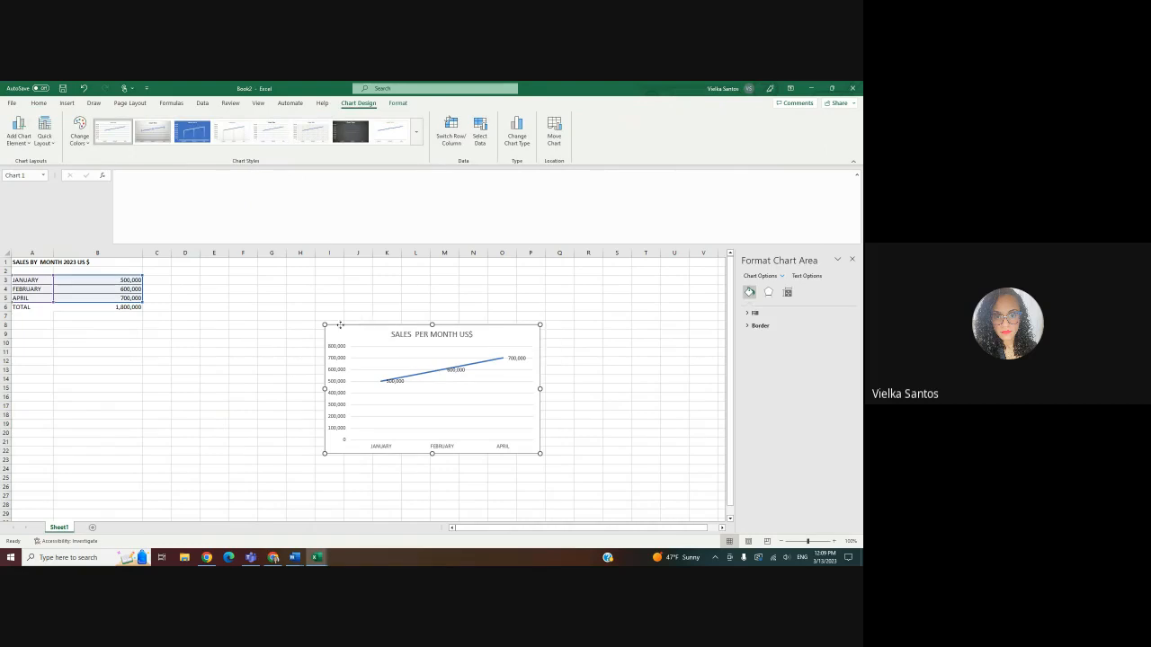
{"action": "left_click_drag", "start_coordinate": [346, 325], "coordinate": [49, 333]}
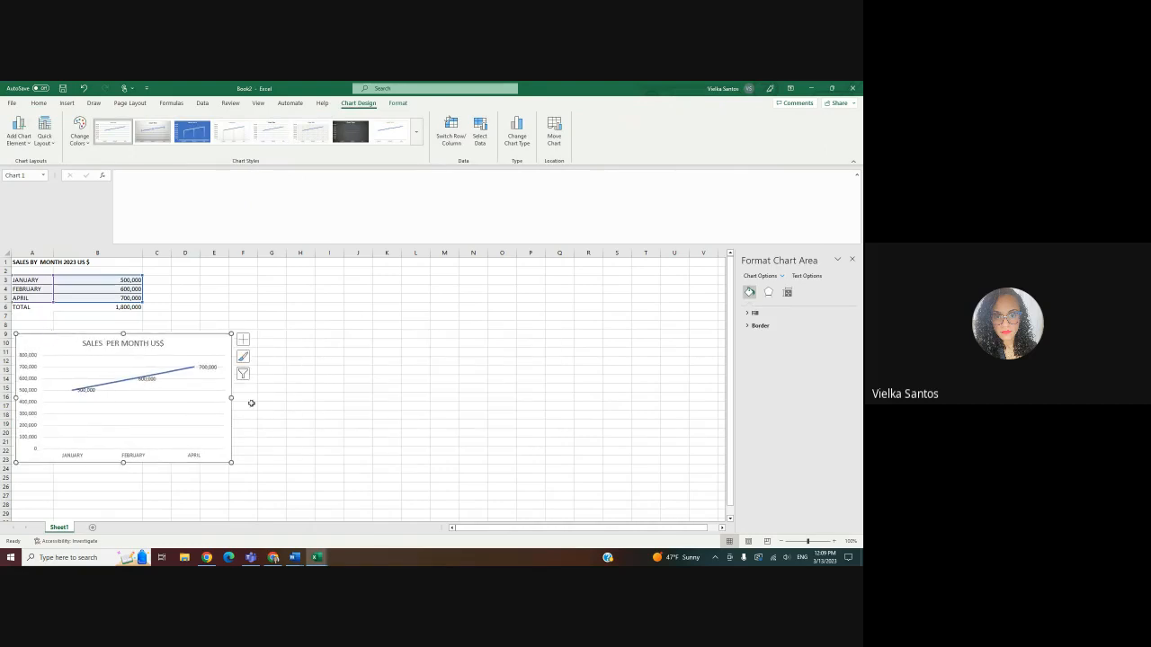
{"action": "left_click", "coordinate": [194, 454]}
{"action": "left_click", "coordinate": [43, 104]}
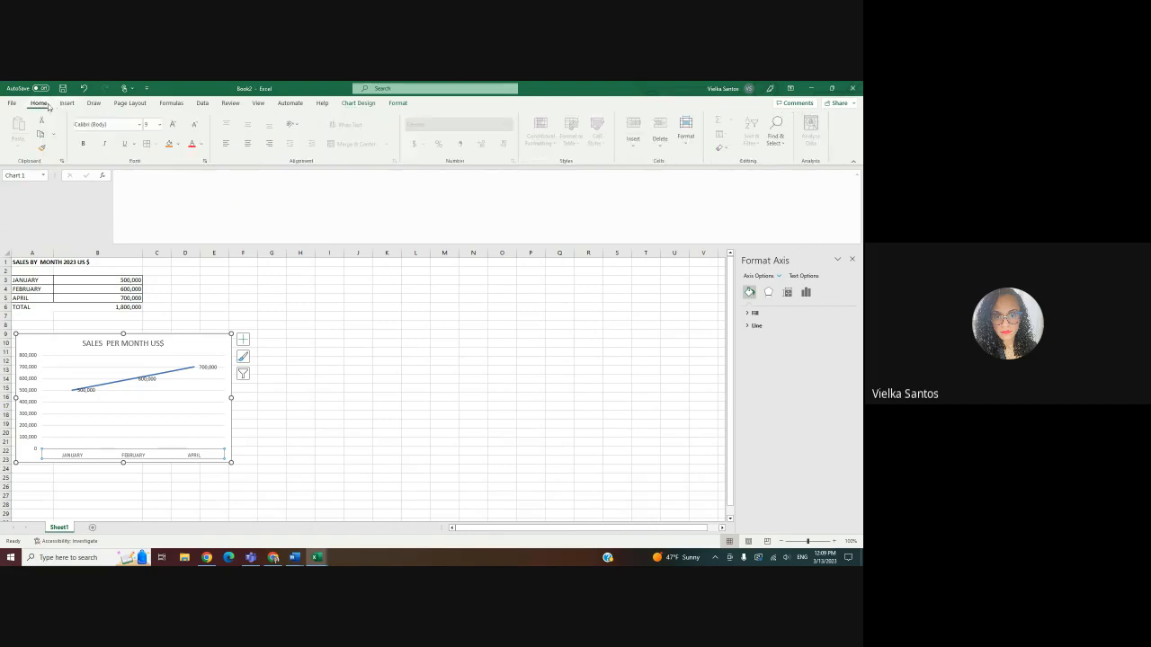
{"action": "left_click", "coordinate": [84, 144]}
Make the chart title red and bold, and enlarge the chart to extend to column K and row 28.
{"action": "left_click", "coordinate": [141, 346]}
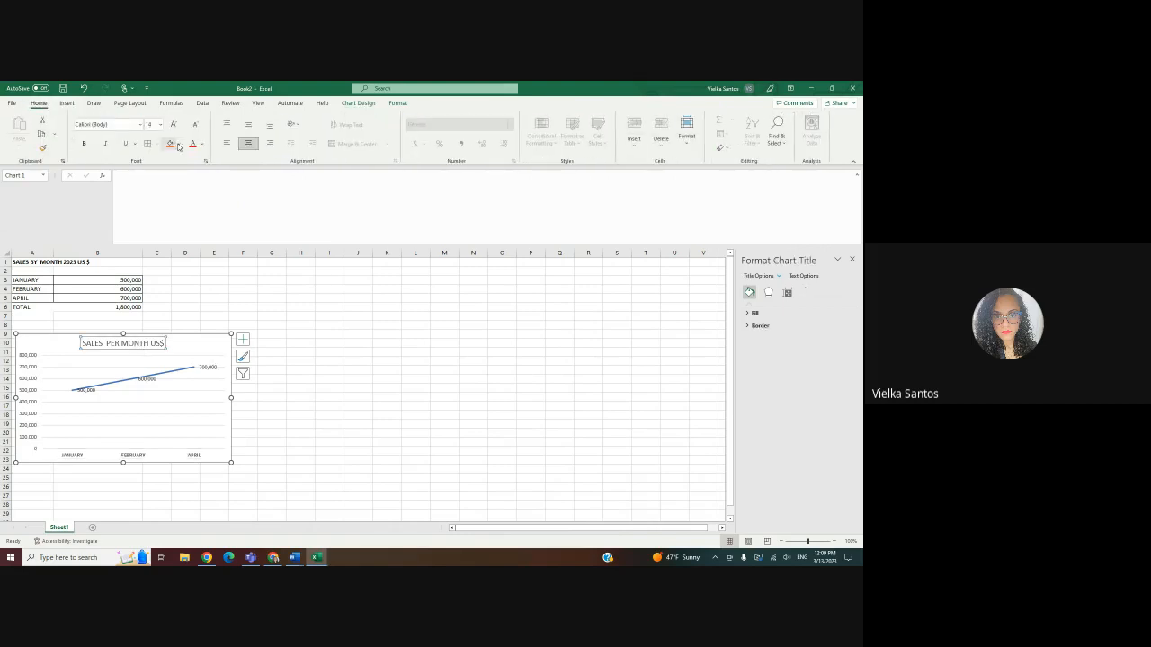
{"action": "left_click", "coordinate": [191, 144]}
{"action": "left_click", "coordinate": [83, 144]}
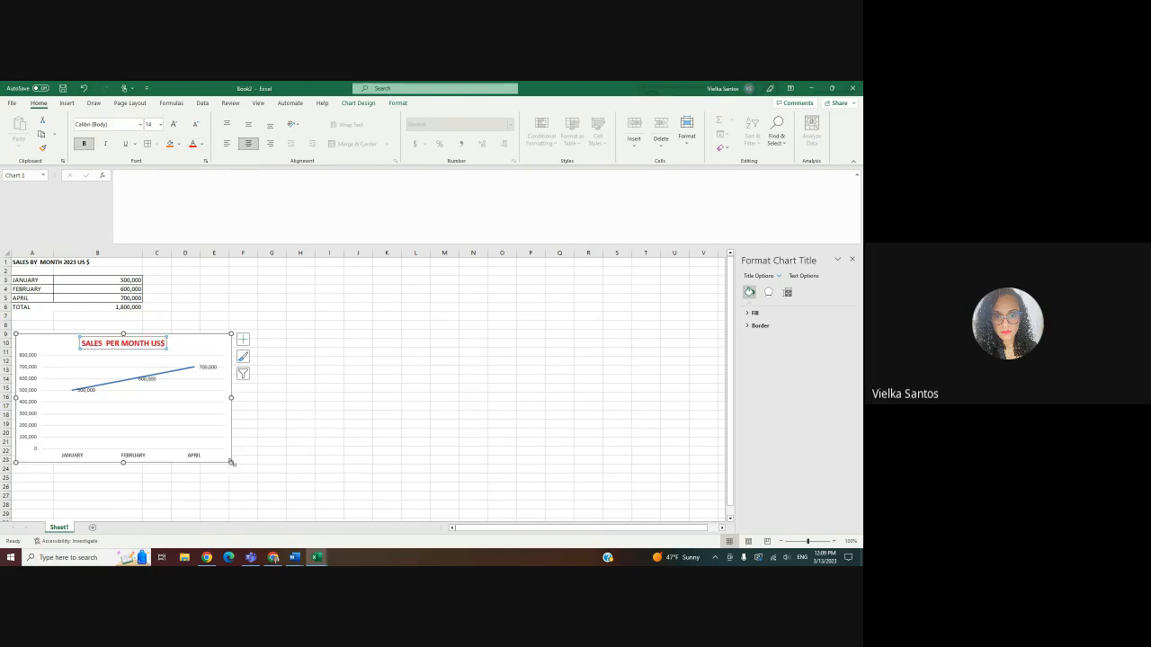
{"action": "left_click_drag", "start_coordinate": [232, 462], "coordinate": [388, 509]}
{"action": "scroll", "coordinate": [540, 386], "scroll_direction": "down", "scroll_amount": 1}
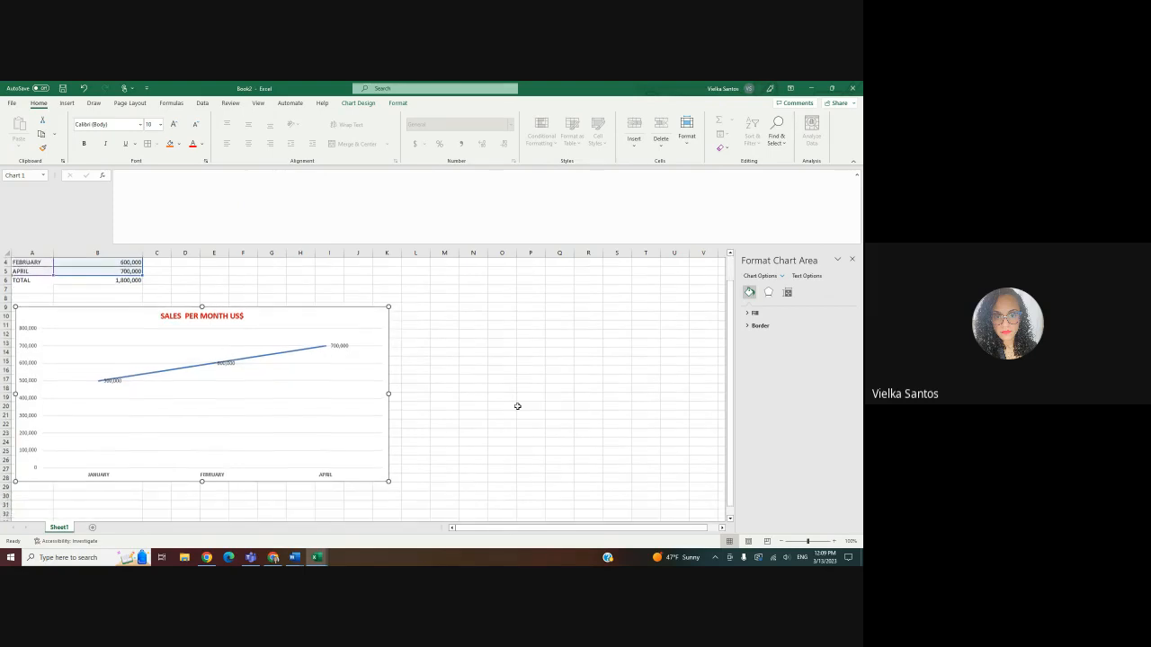
{"action": "left_click", "coordinate": [220, 363]}
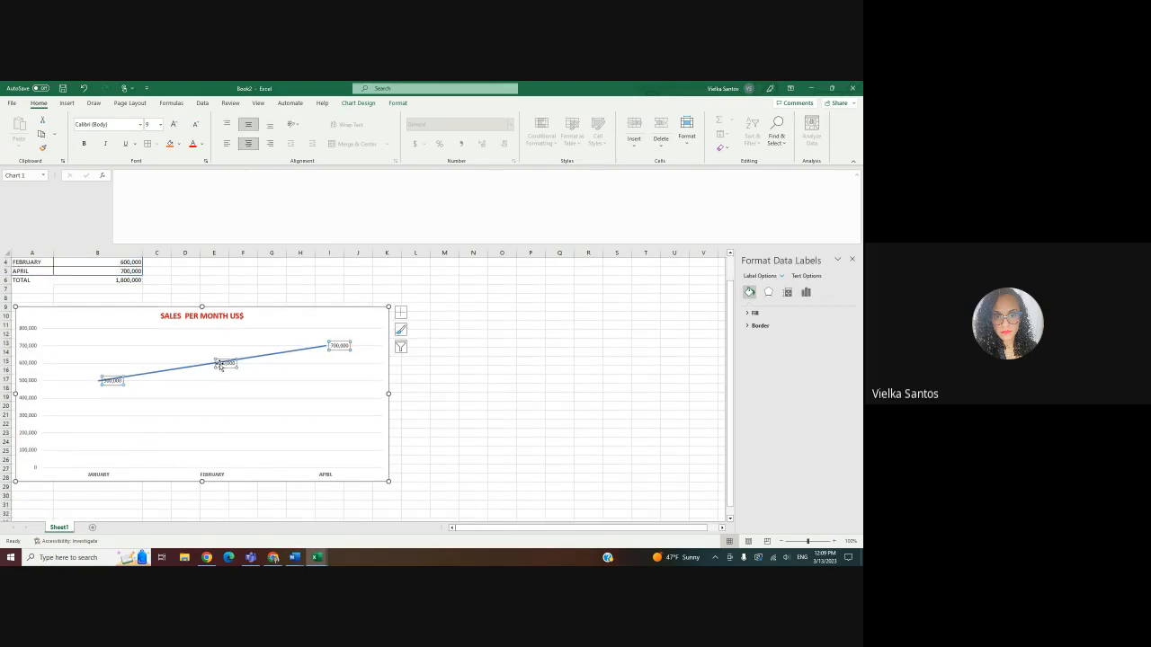
{"action": "left_click", "coordinate": [207, 366]}
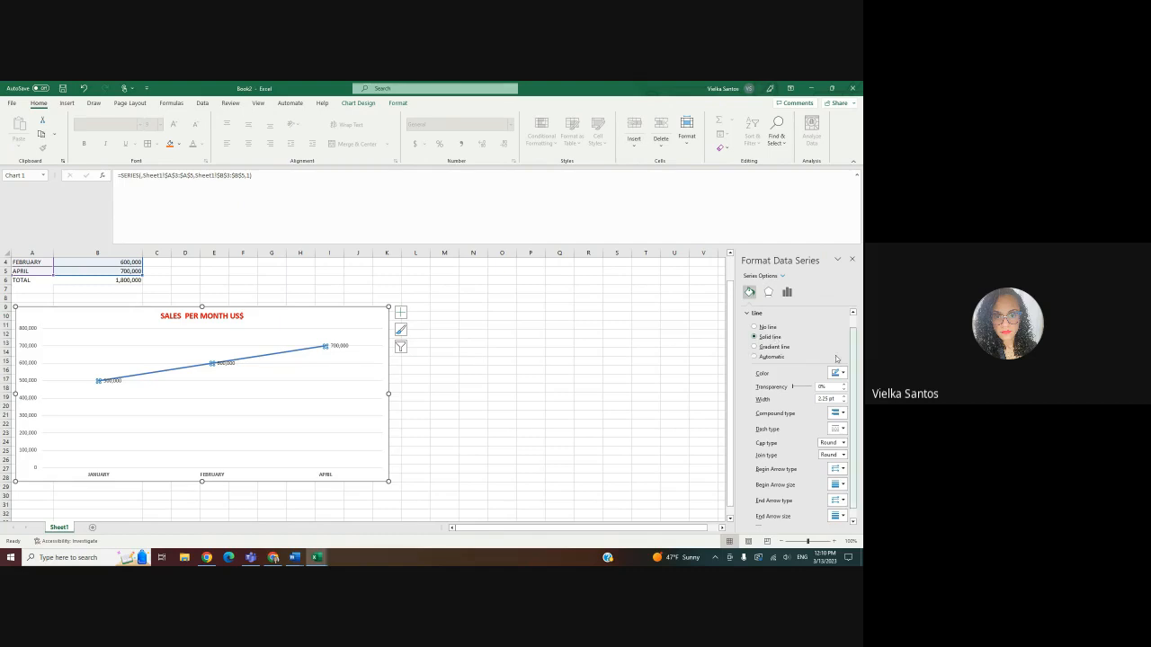
{"action": "left_click", "coordinate": [665, 334]}
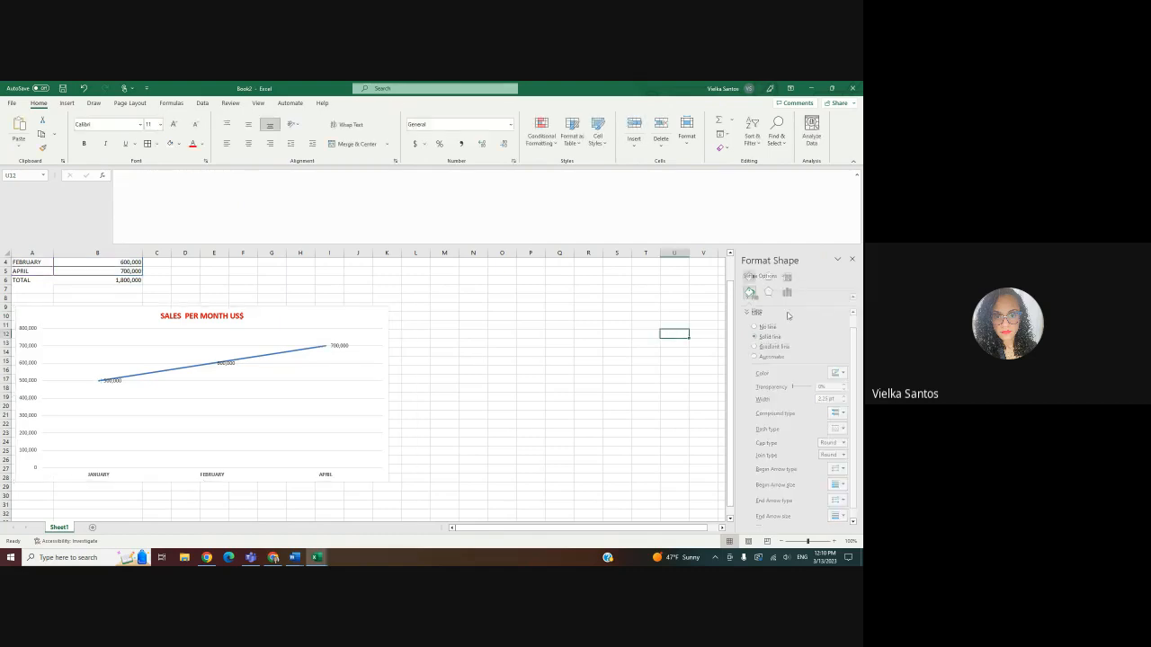
Apply a 3-D top bevel preset to the chart area to give the chart a raised frame.
{"action": "left_click", "coordinate": [203, 432]}
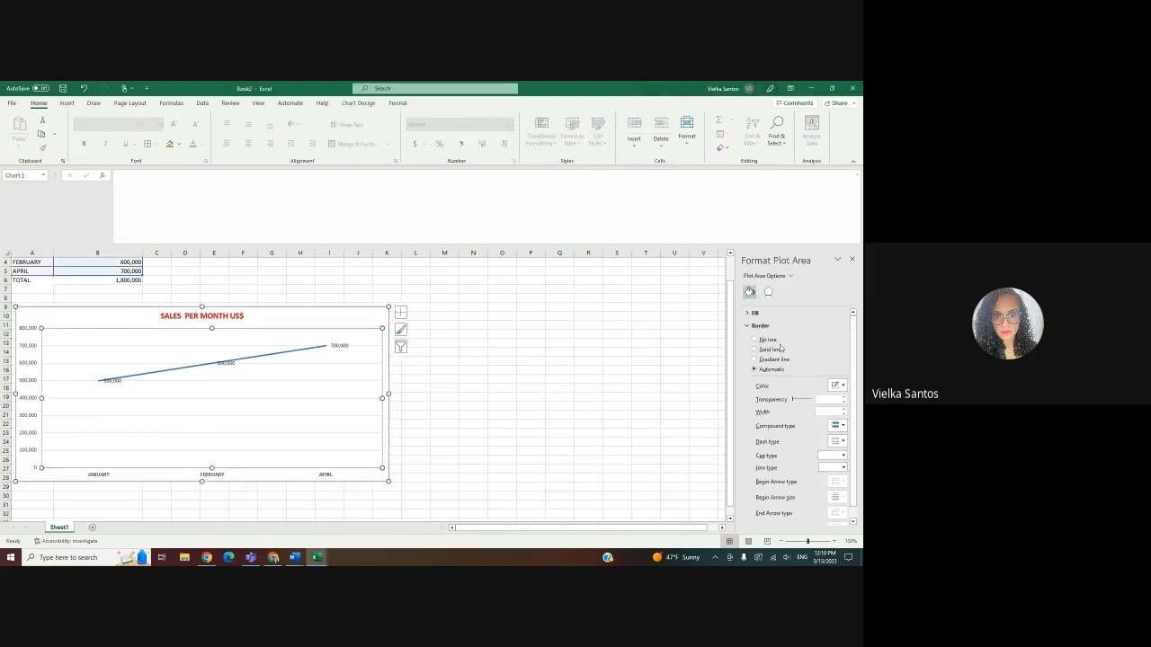
{"action": "left_click", "coordinate": [769, 292]}
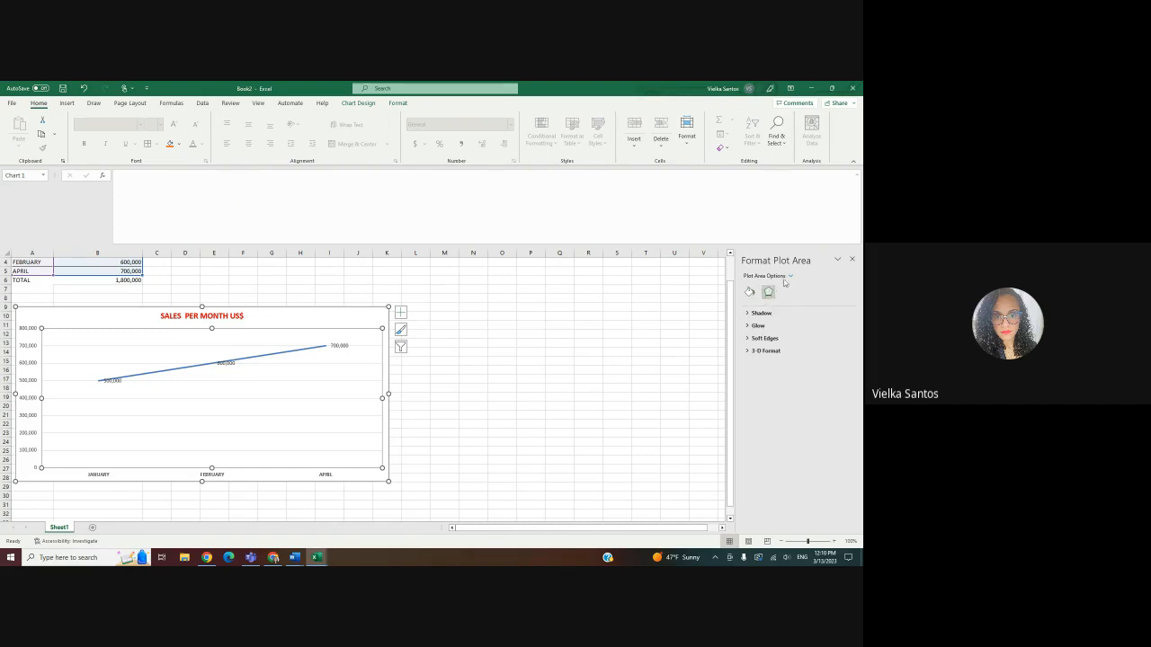
{"action": "left_click", "coordinate": [789, 276]}
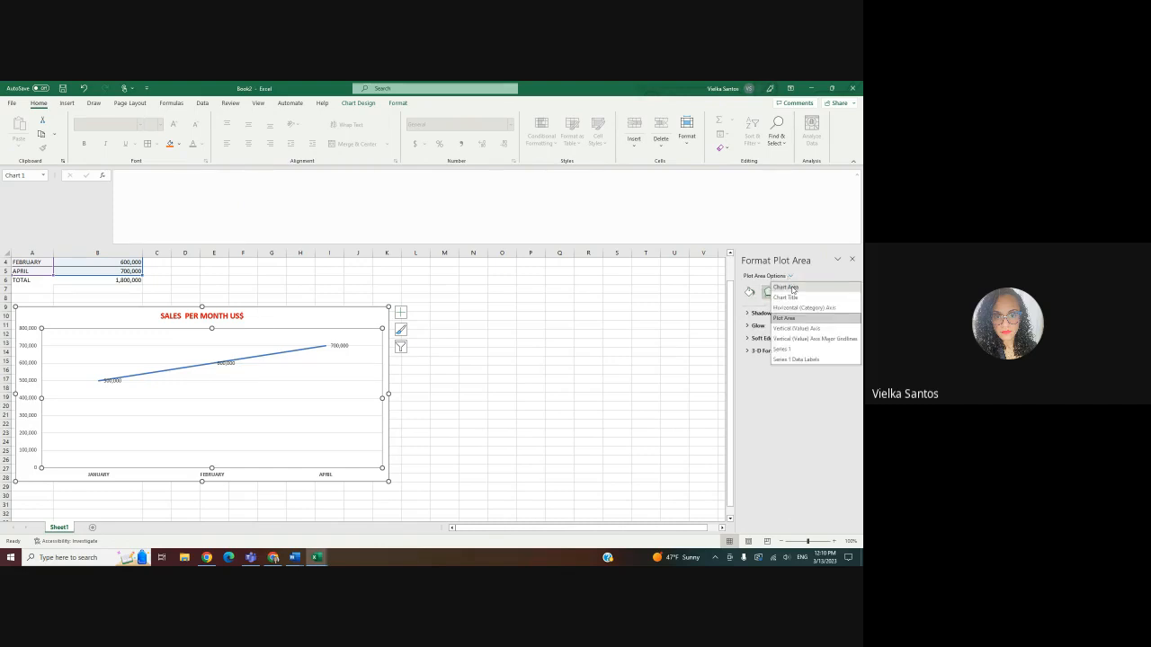
{"action": "left_click", "coordinate": [792, 288]}
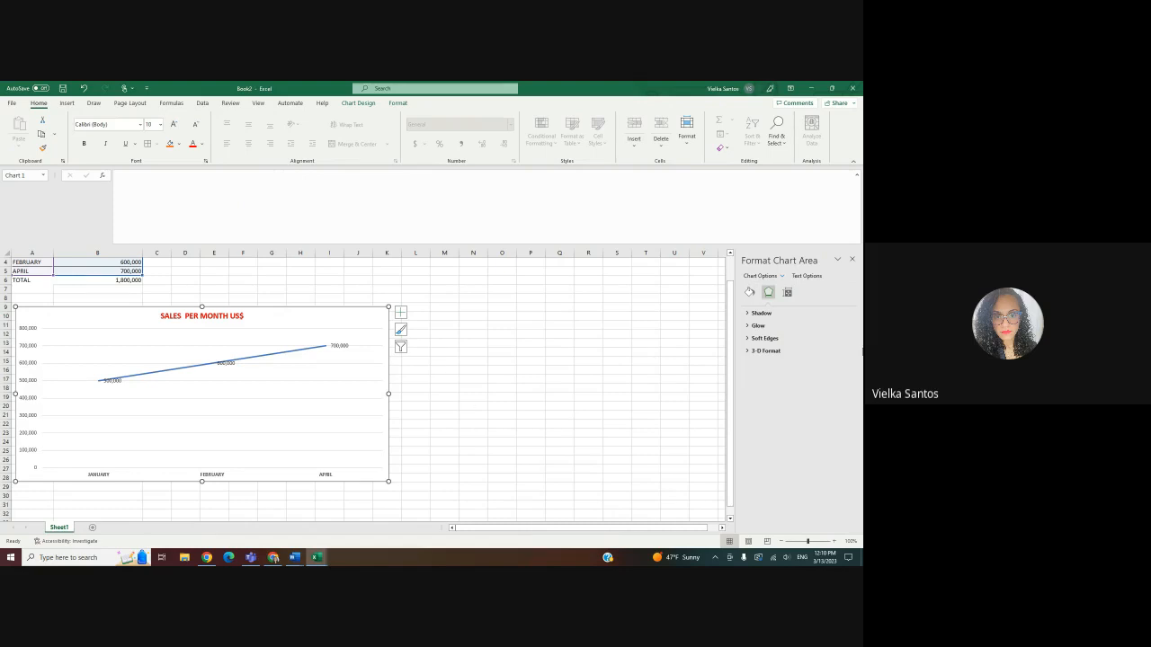
{"action": "left_click", "coordinate": [761, 313]}
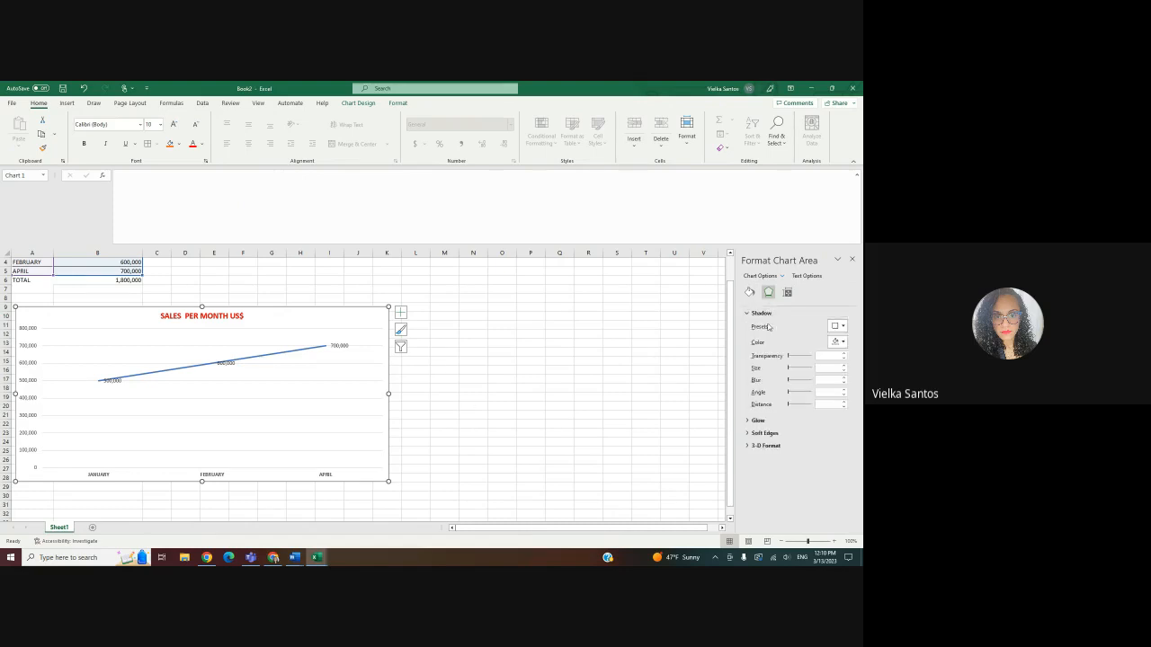
{"action": "left_click", "coordinate": [764, 433]}
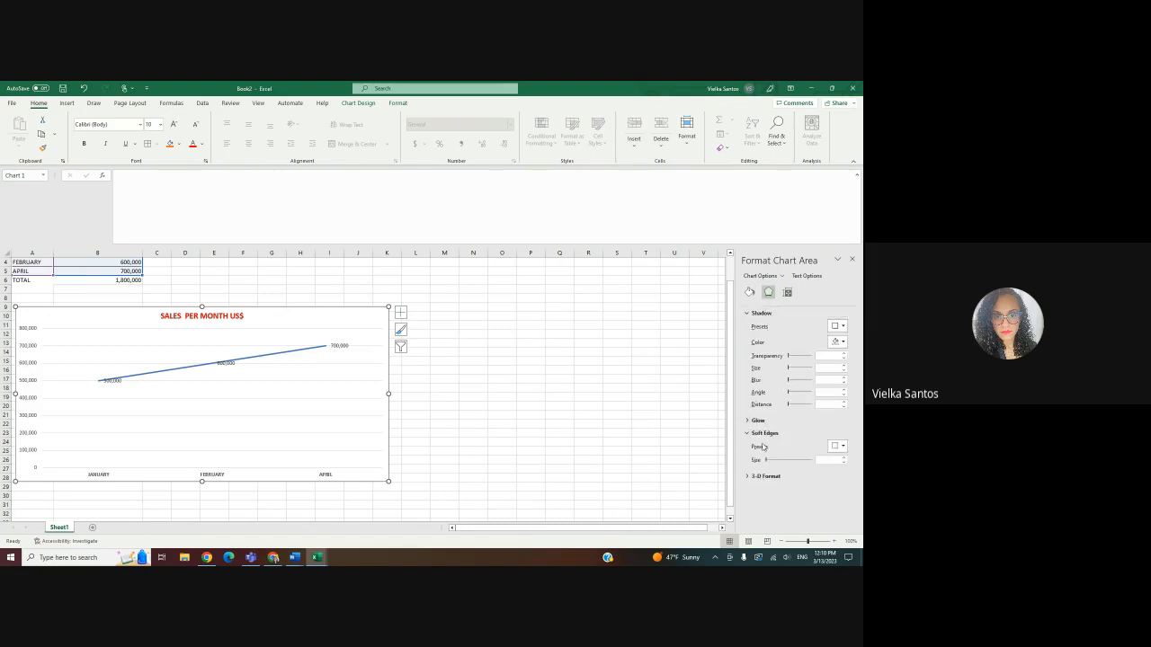
{"action": "left_click", "coordinate": [762, 477]}
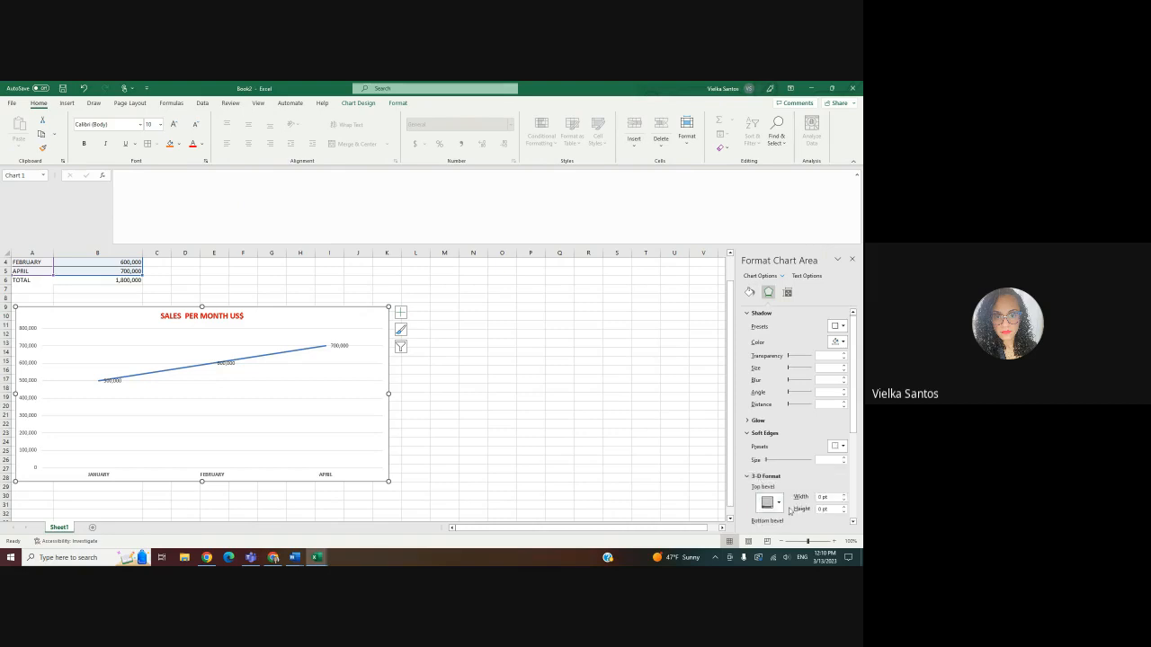
{"action": "left_click", "coordinate": [778, 503]}
{"action": "left_click", "coordinate": [792, 426]}
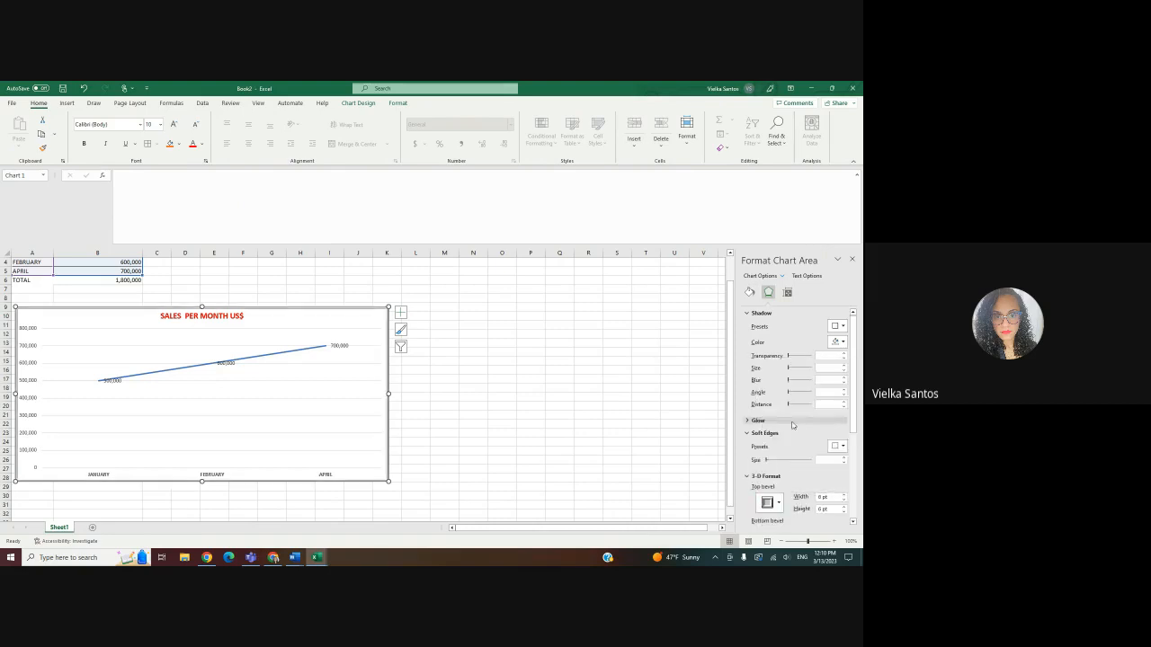
{"action": "left_click", "coordinate": [500, 439]}
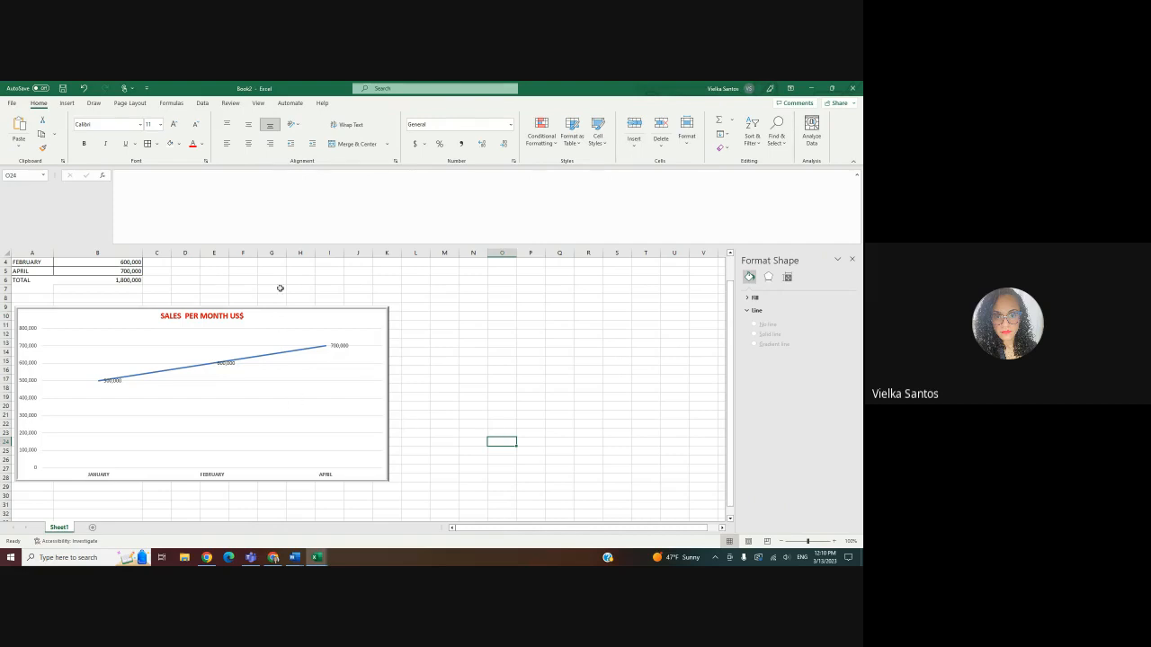
Enlarge the chart upward to row 8 and outward to column L.
{"action": "left_click", "coordinate": [385, 310]}
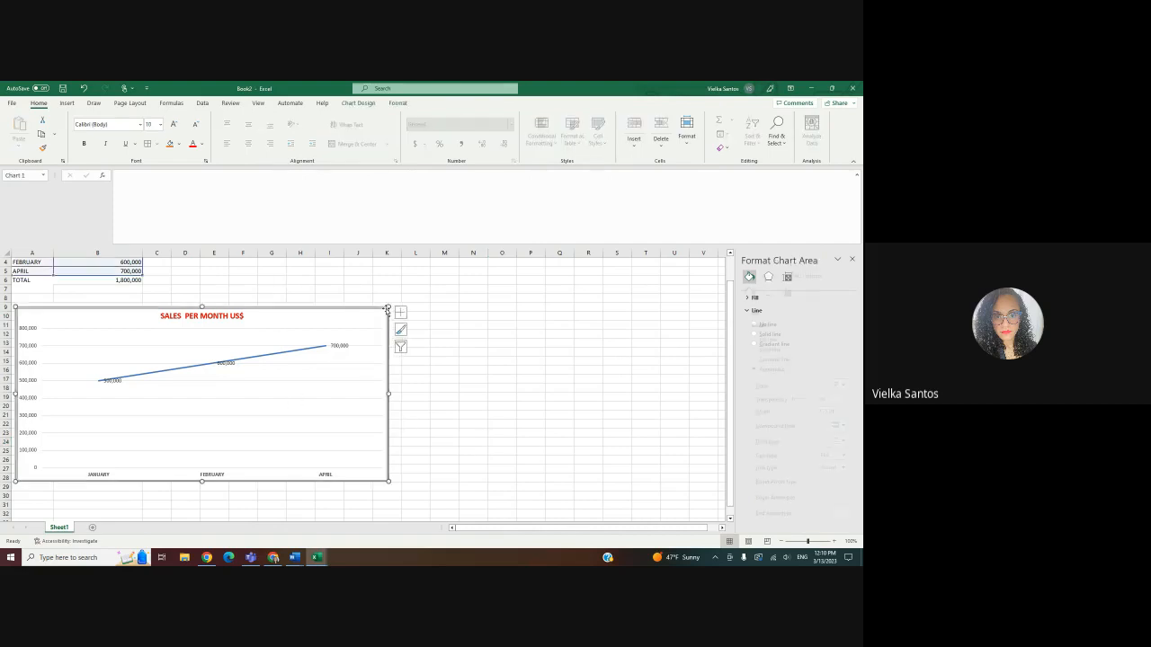
{"action": "left_click_drag", "start_coordinate": [387, 309], "coordinate": [415, 292]}
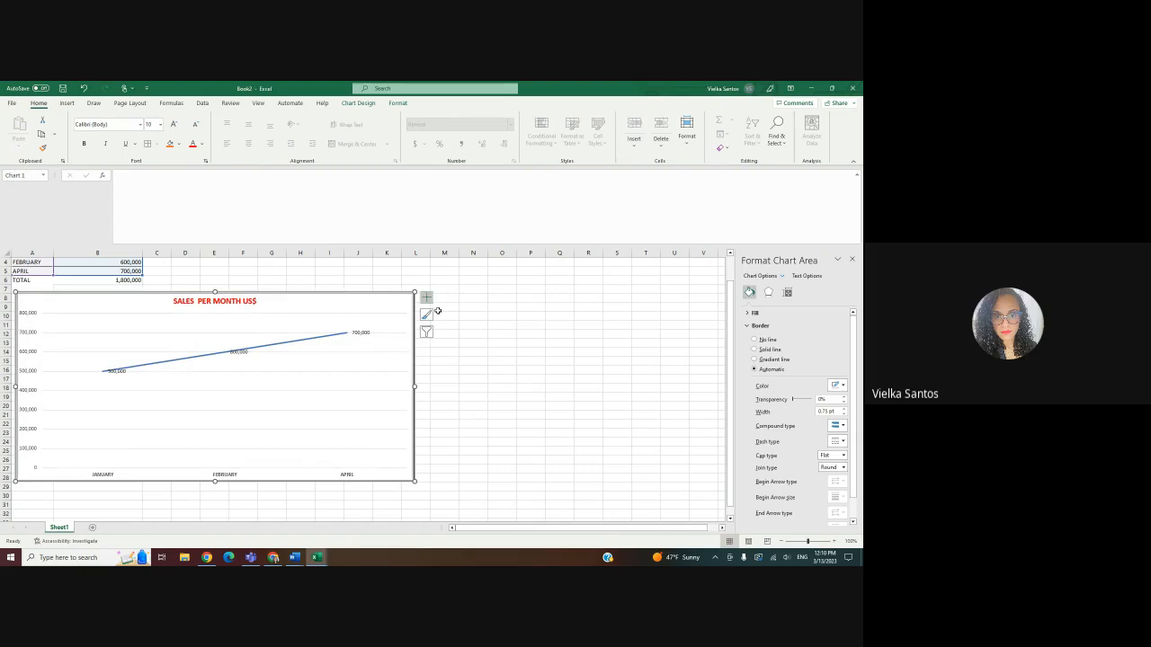
{"action": "left_click", "coordinate": [461, 467]}
Set the chart title's font size to 24.
{"action": "left_click", "coordinate": [196, 307]}
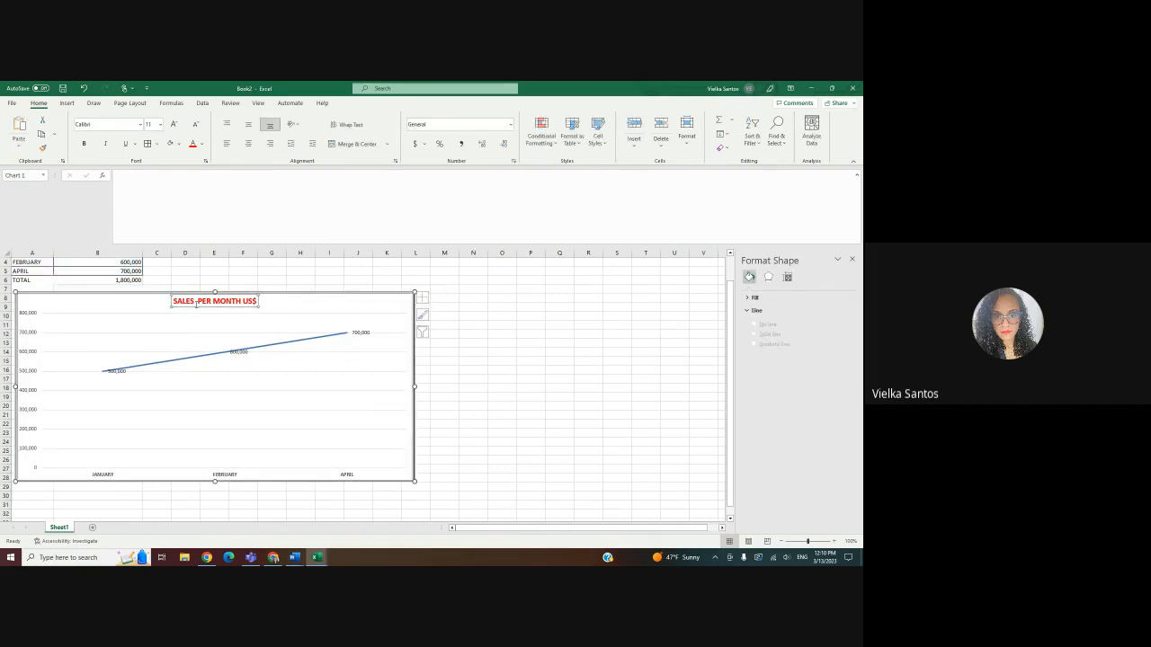
{"action": "left_click", "coordinate": [160, 124]}
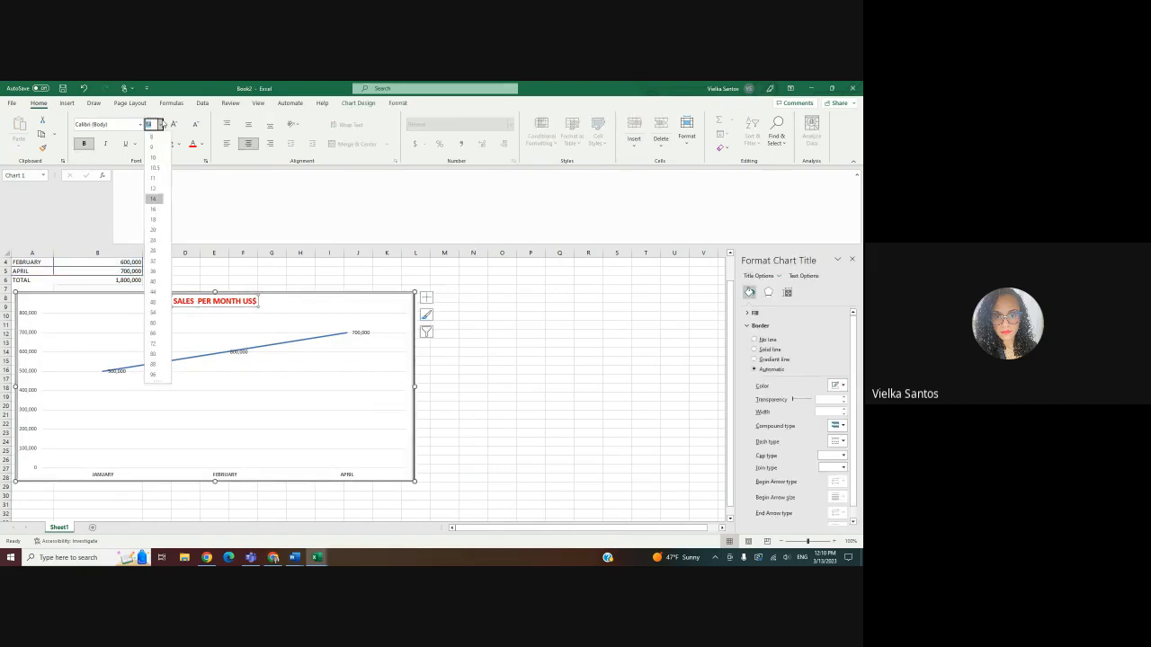
{"action": "left_click", "coordinate": [154, 240]}
{"action": "left_click", "coordinate": [549, 393]}
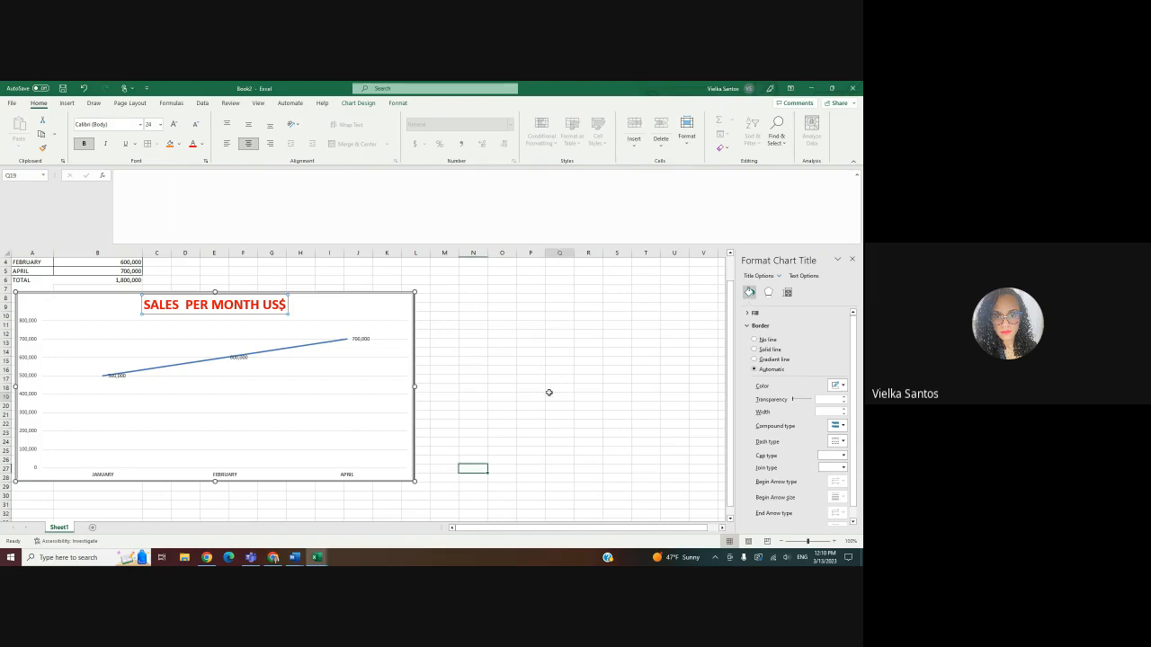
{"action": "left_click", "coordinate": [534, 437]}
Move the chart down to start at about row 10, leaving more space below the table.
{"action": "scroll", "coordinate": [419, 405], "scroll_direction": "up", "scroll_amount": 1}
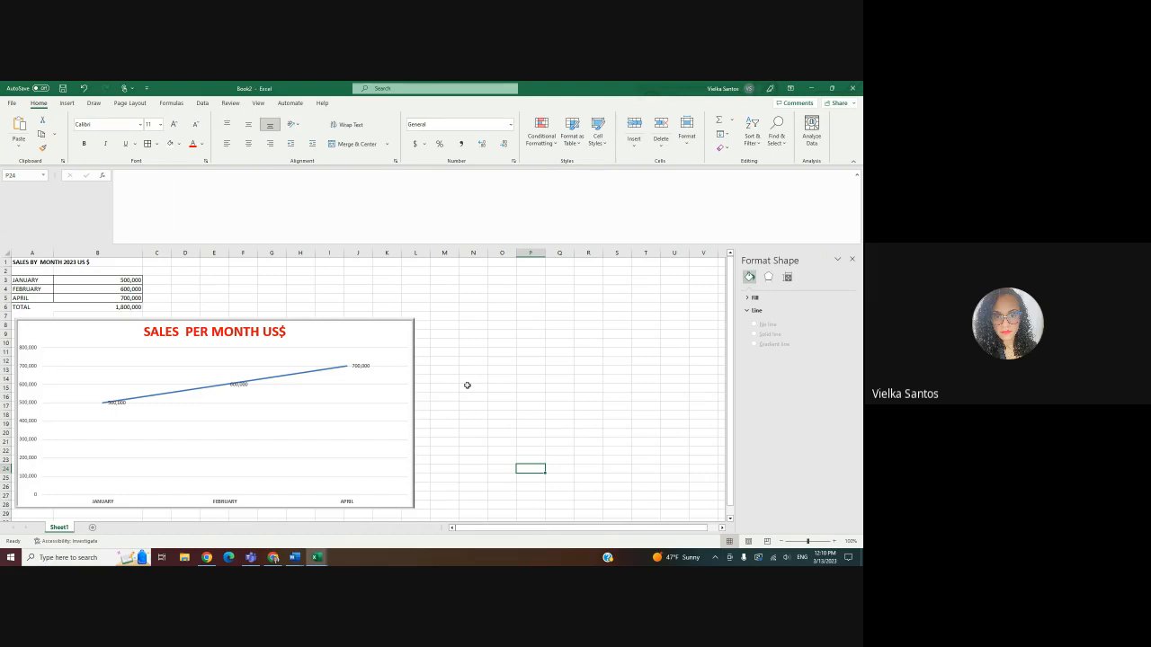
{"action": "left_click_drag", "start_coordinate": [326, 324], "coordinate": [329, 339]}
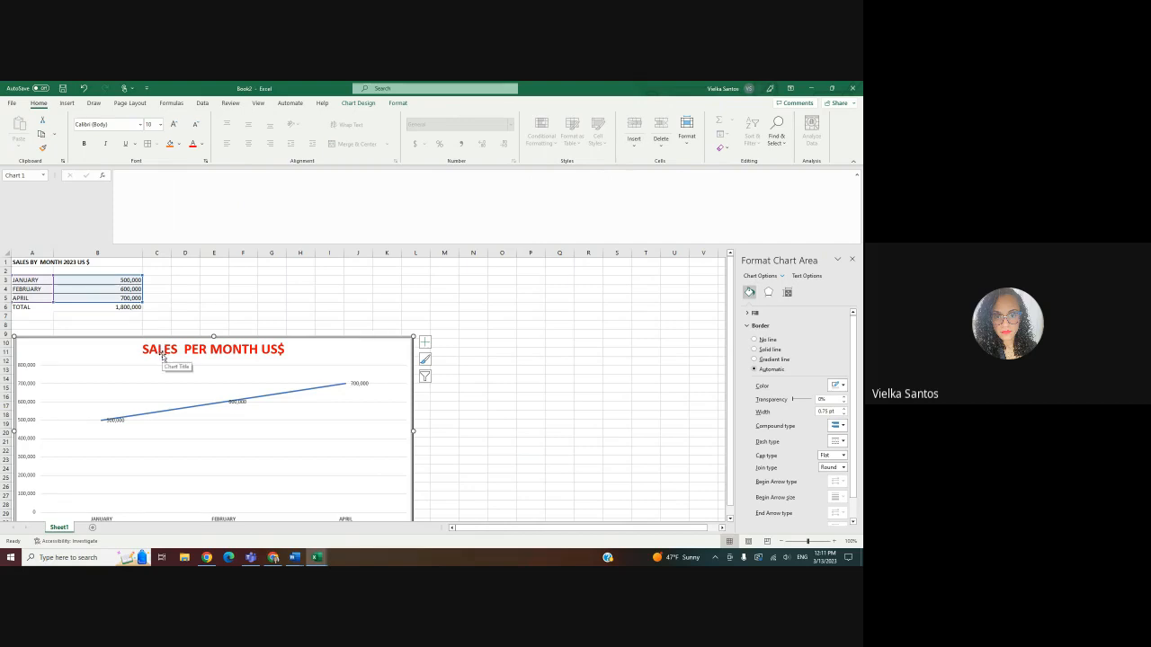
{"action": "scroll", "coordinate": [278, 353], "scroll_direction": "down", "scroll_amount": 1}
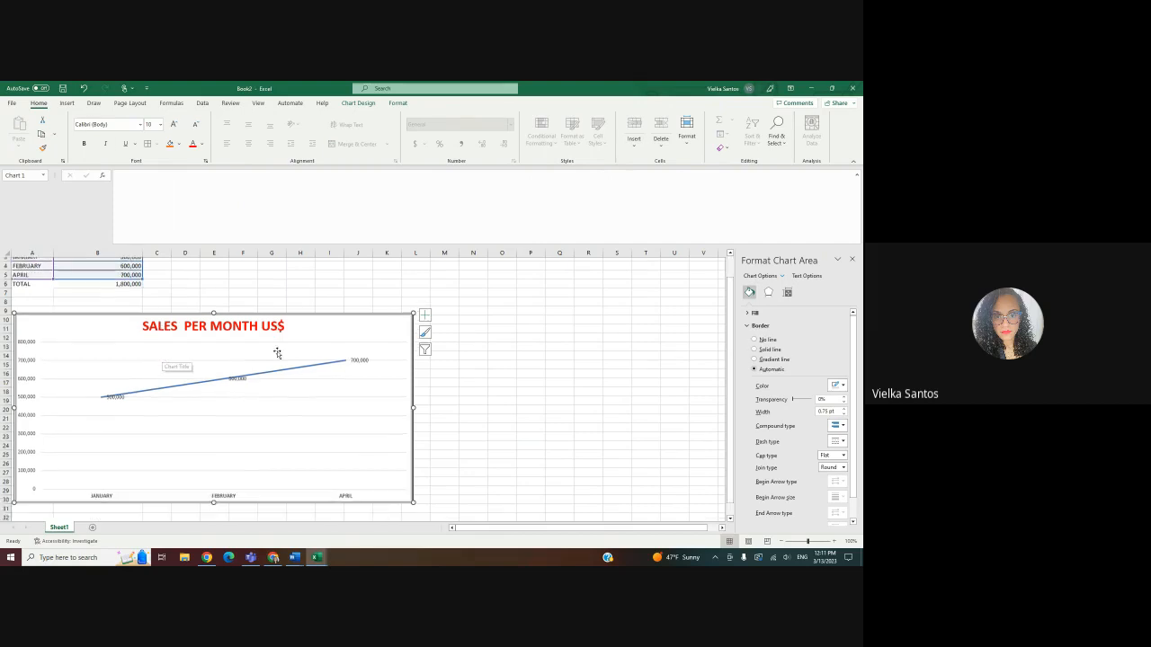
Save the workbook to the Desktop as REFORMED UNIVERSITY EXAMPLE.
{"action": "left_click", "coordinate": [13, 104]}
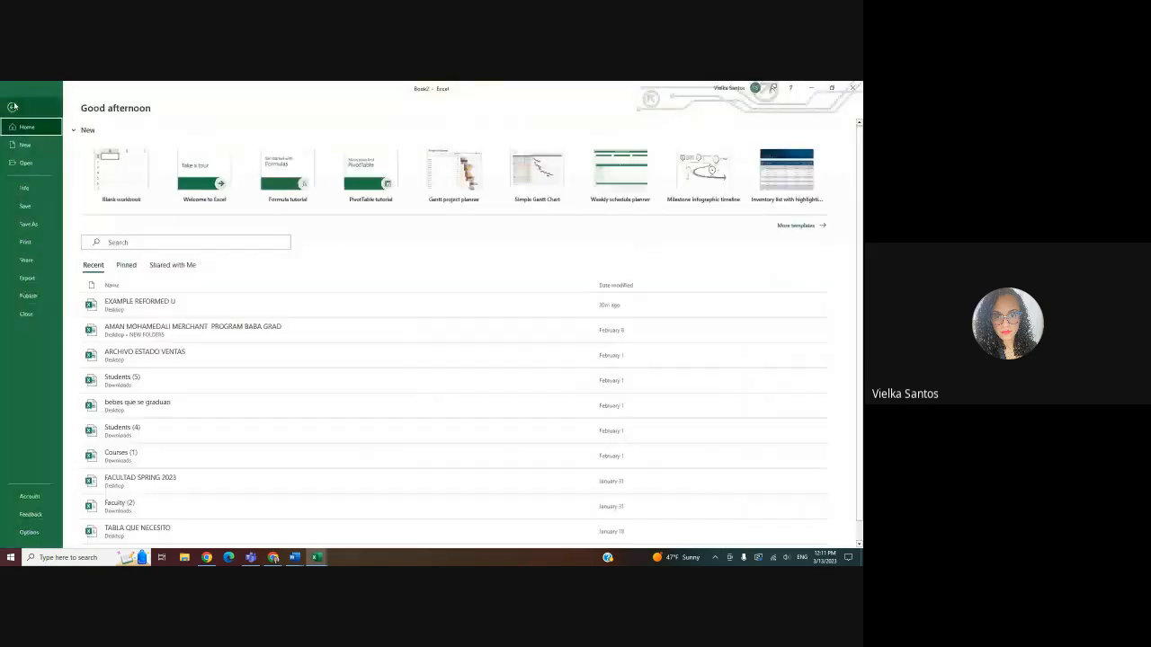
{"action": "left_click", "coordinate": [28, 223]}
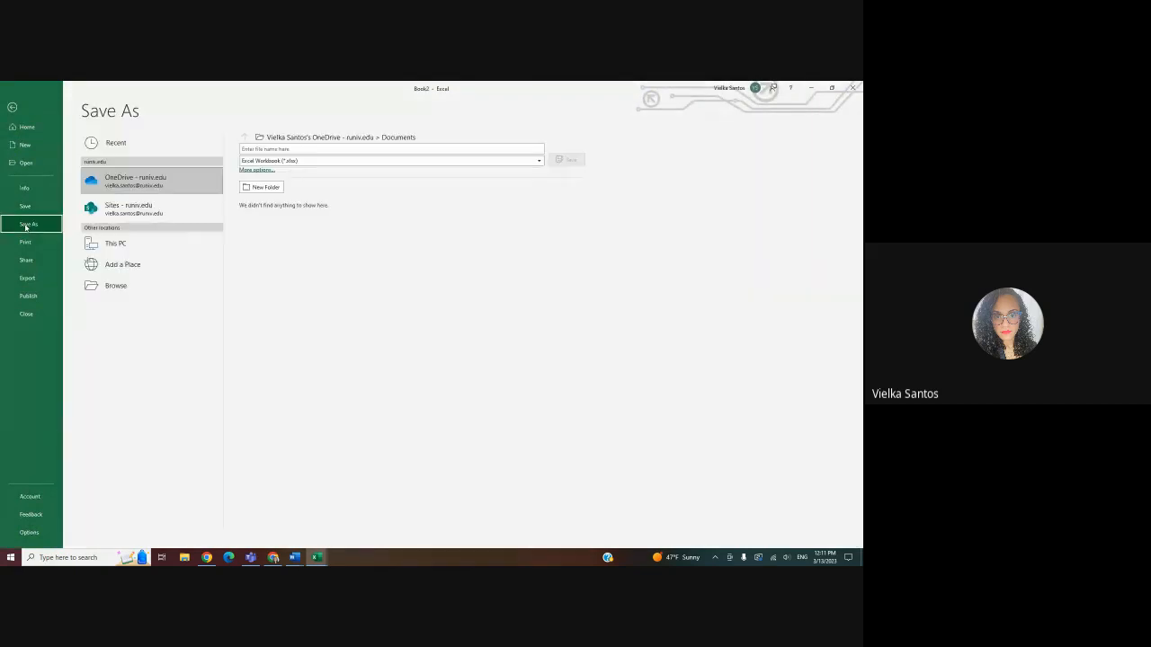
{"action": "left_click", "coordinate": [110, 241]}
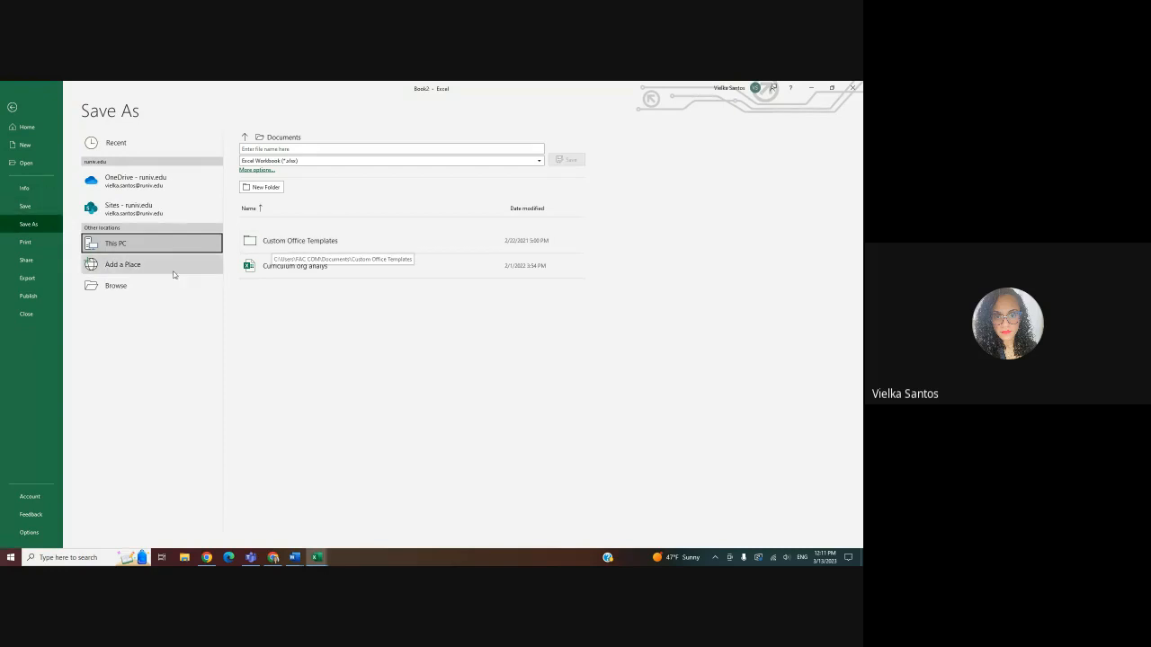
{"action": "left_click", "coordinate": [135, 243]}
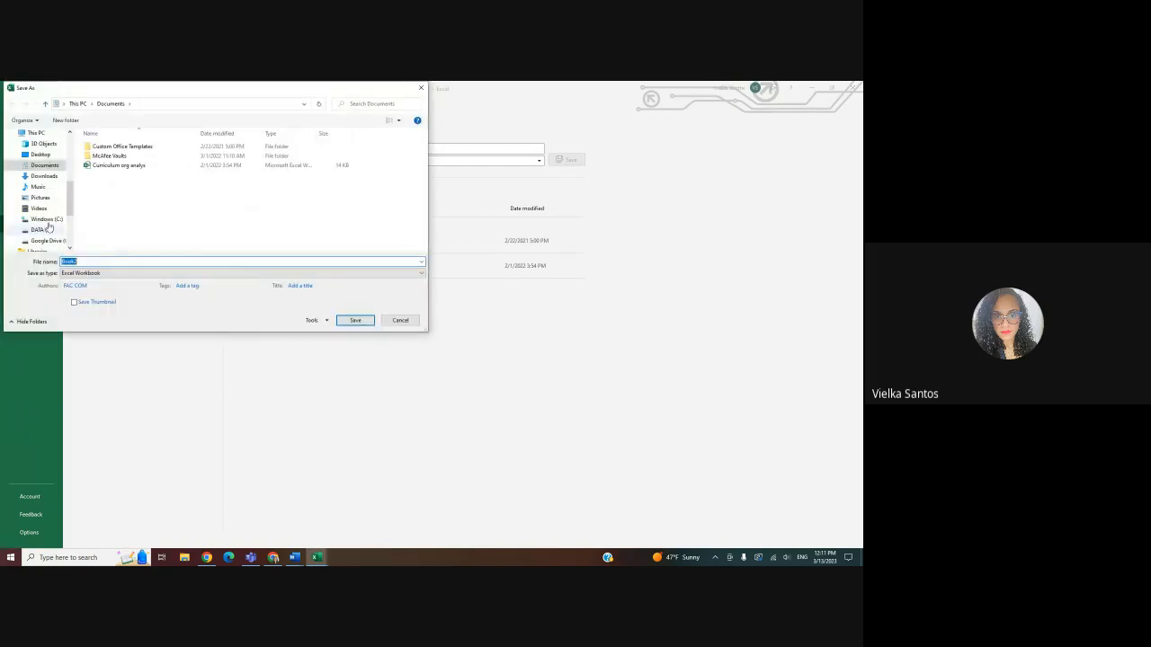
{"action": "left_click", "coordinate": [40, 155]}
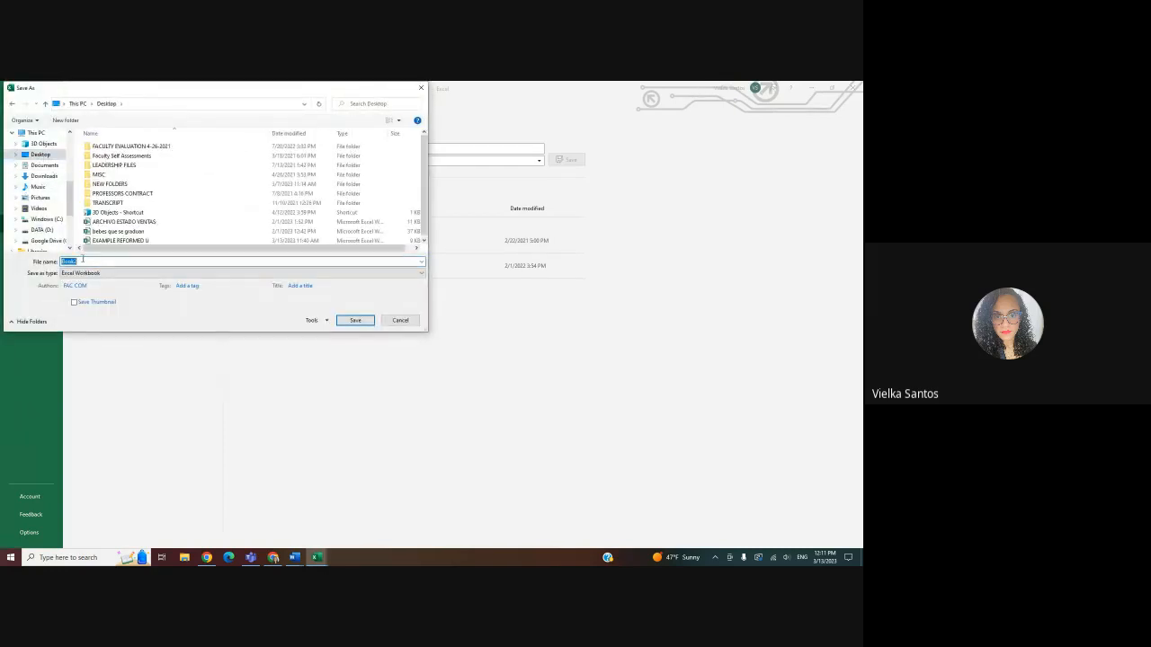
{"action": "type", "text": "REFORMED UNIV"}
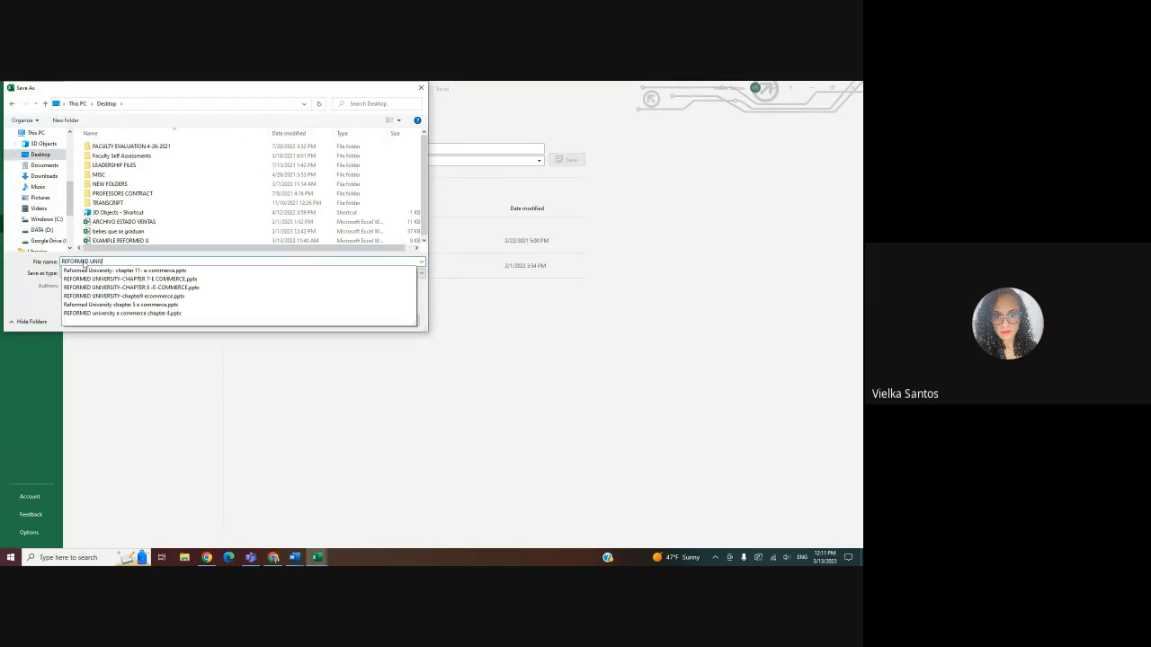
{"action": "type", "text": "ERSITY EXAMPLE"}
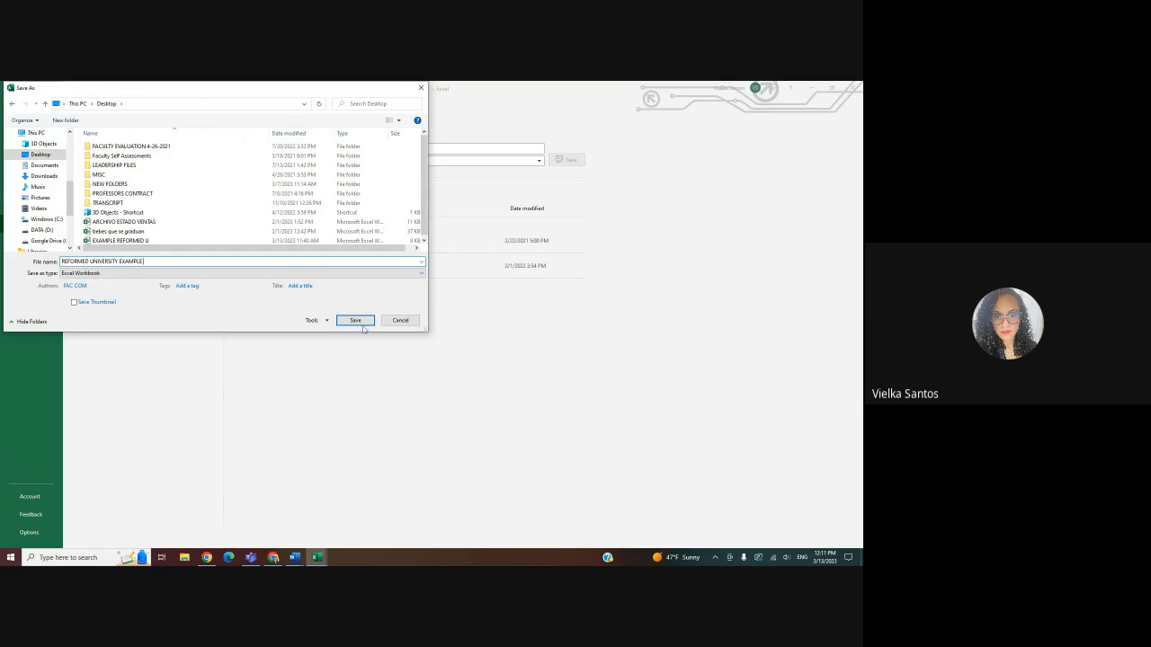
{"action": "left_click", "coordinate": [354, 320]}
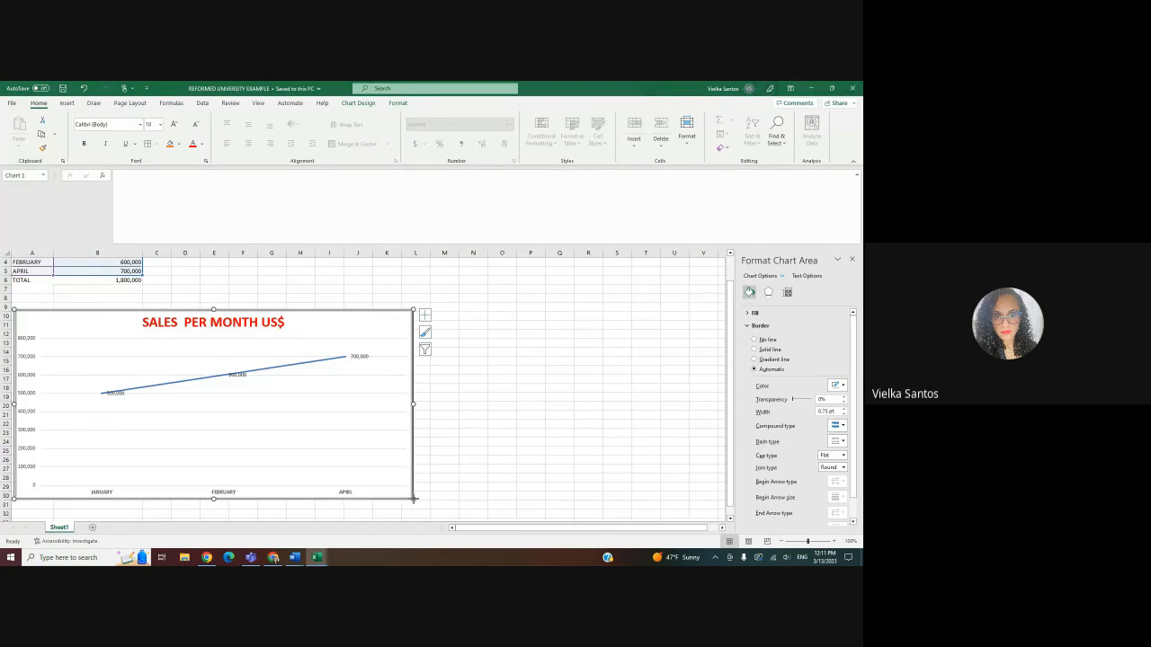
Enlarge the chart slightly from its lower right corner to the outer edge of column L.
{"action": "left_click_drag", "start_coordinate": [416, 498], "coordinate": [428, 504]}
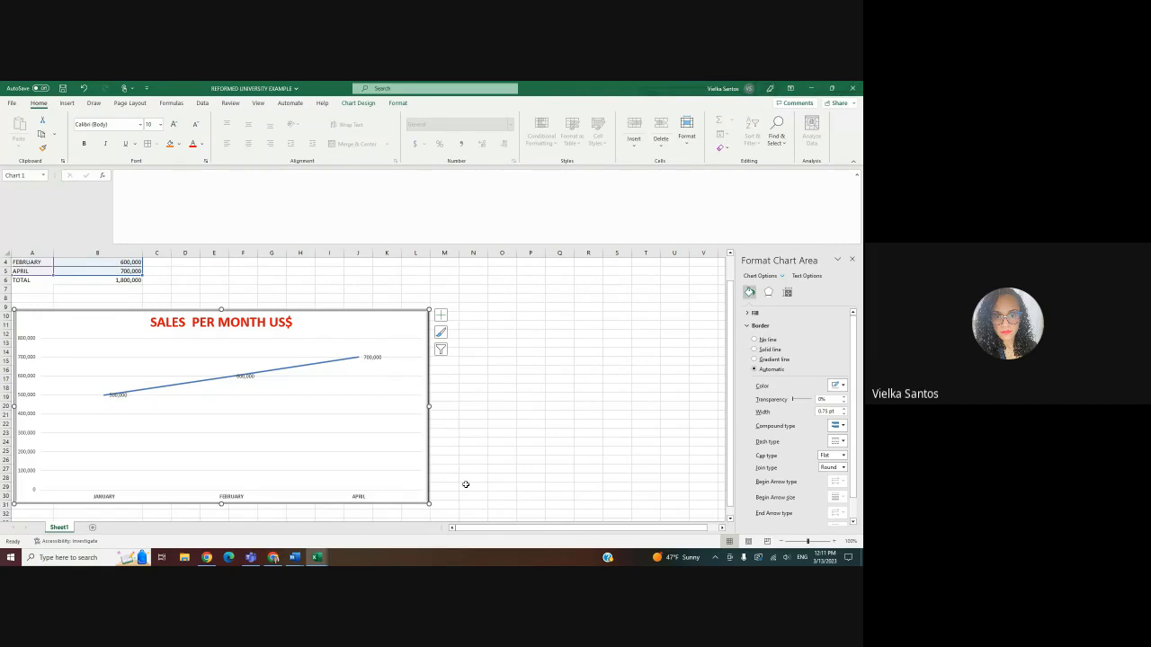
Try a longer begin arrow size on the chart's sales line.
{"action": "left_click", "coordinate": [236, 376]}
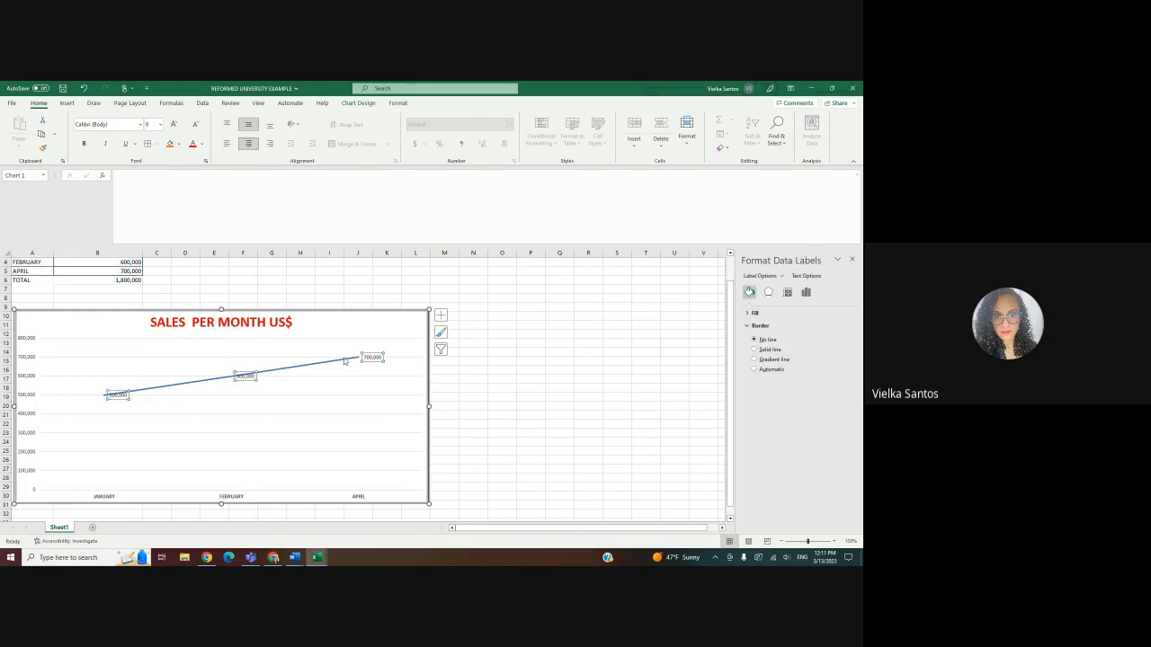
{"action": "left_click", "coordinate": [344, 361]}
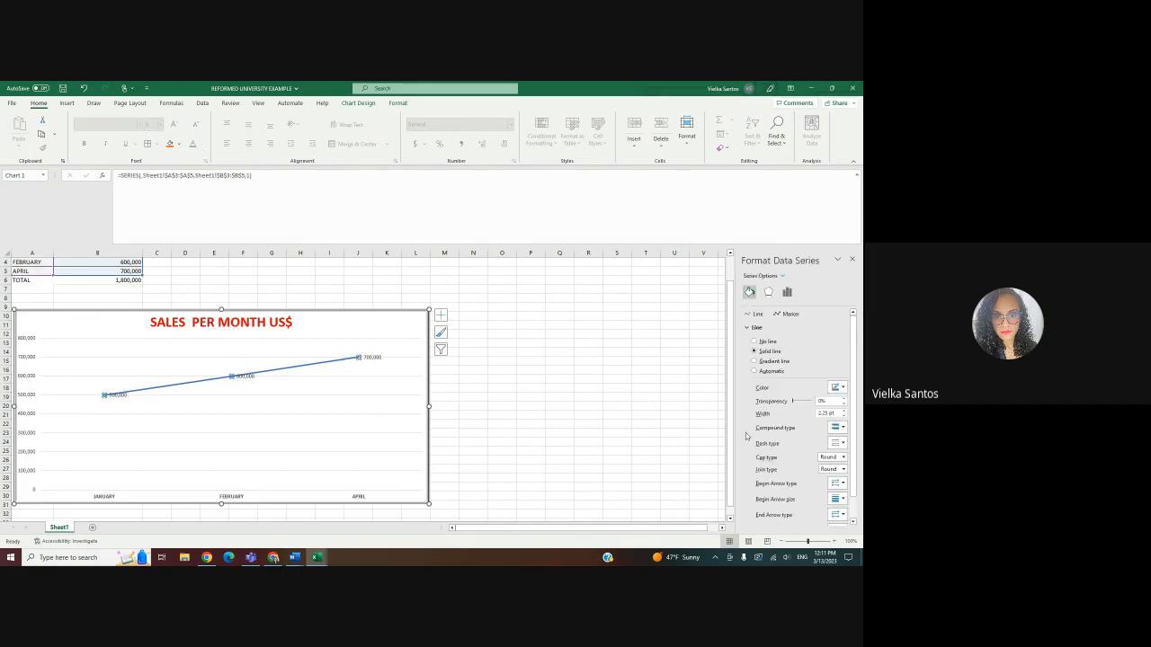
{"action": "scroll", "coordinate": [747, 436], "scroll_direction": "down", "scroll_amount": 1}
{"action": "left_click", "coordinate": [836, 478]}
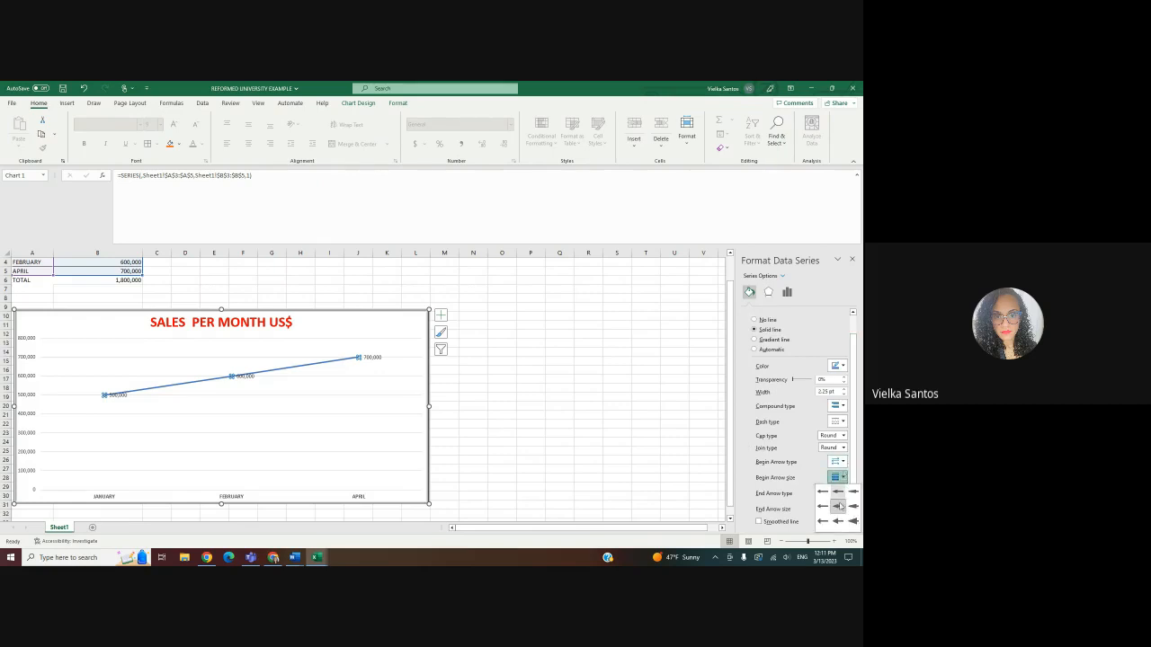
{"action": "left_click", "coordinate": [852, 506]}
{"action": "left_click", "coordinate": [569, 455]}
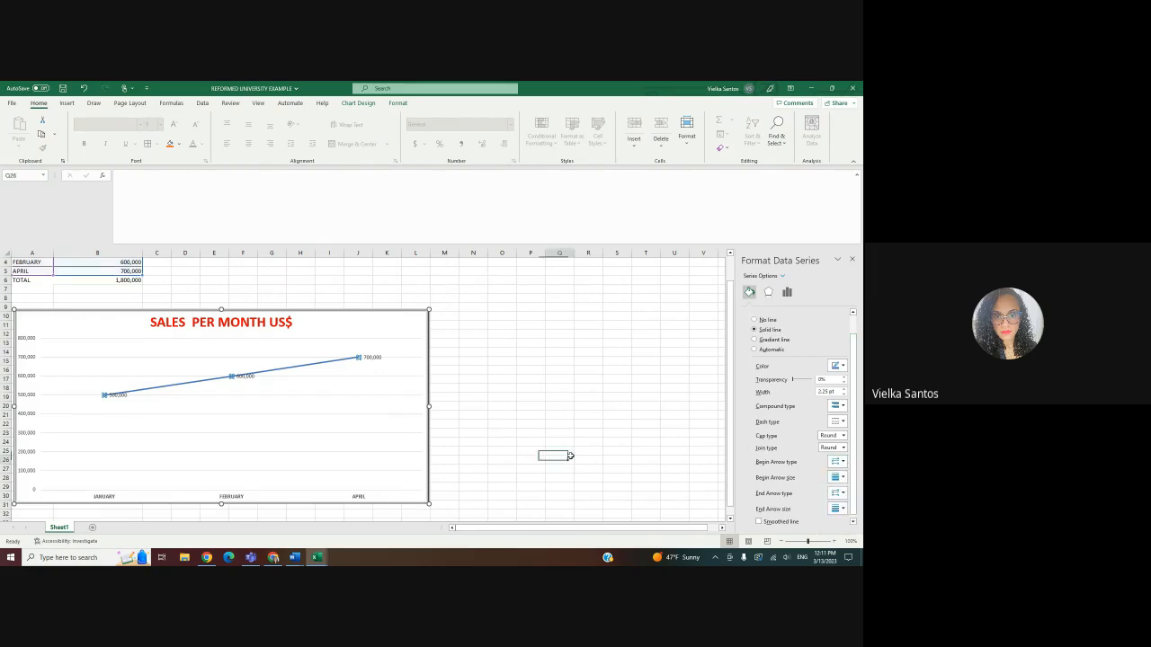
Try the grey gradient chart style and switch the chart to the plain white first style.
{"action": "left_click", "coordinate": [237, 377]}
{"action": "left_click", "coordinate": [235, 377]}
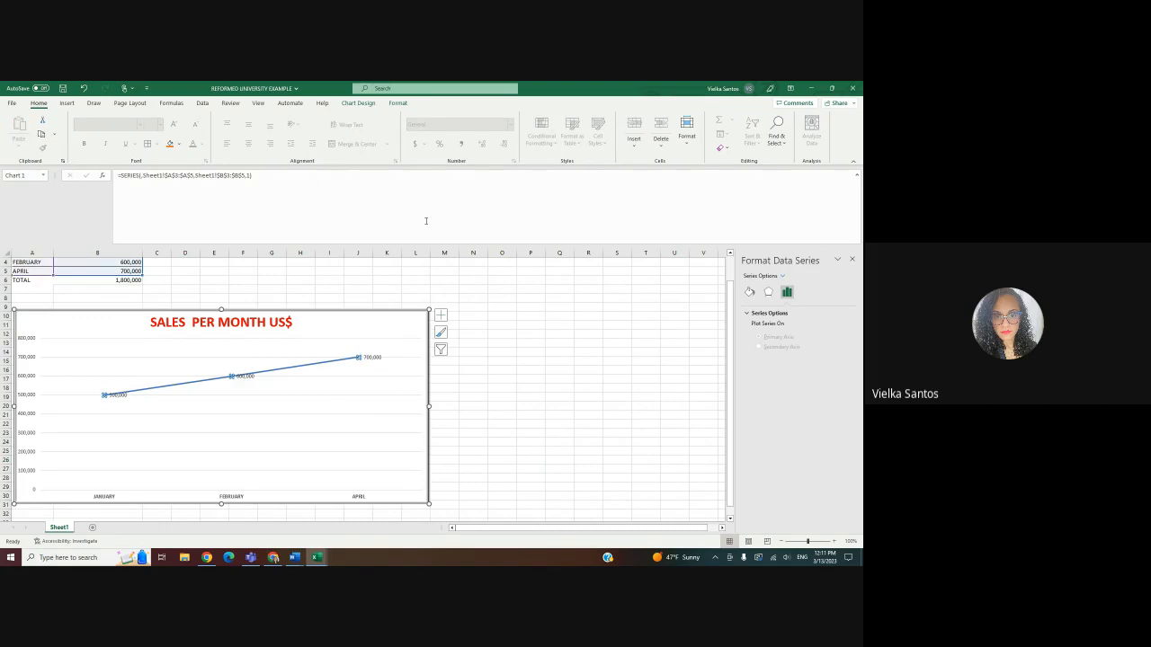
{"action": "left_click", "coordinate": [440, 331]}
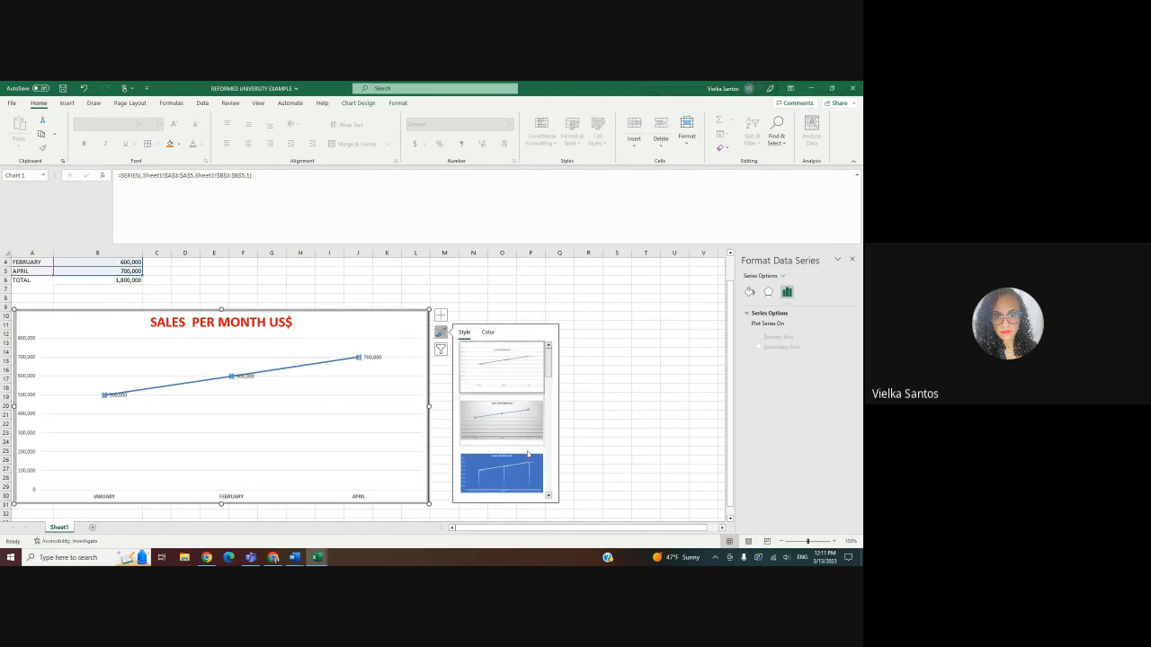
{"action": "left_click", "coordinate": [513, 407]}
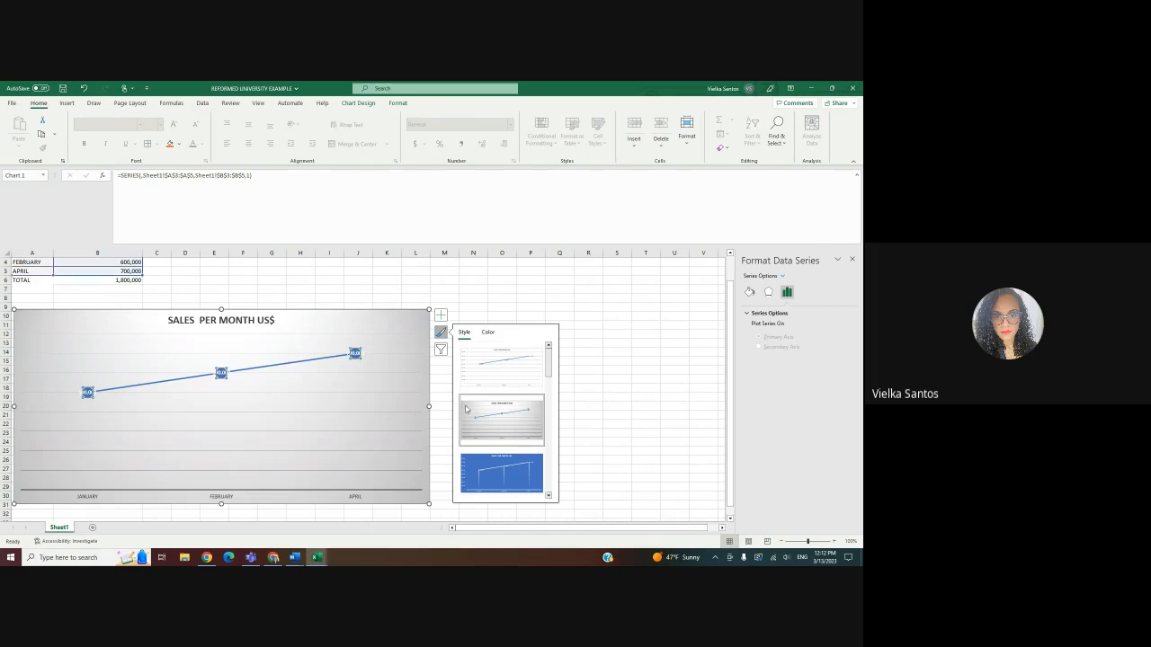
{"action": "left_click", "coordinate": [509, 361]}
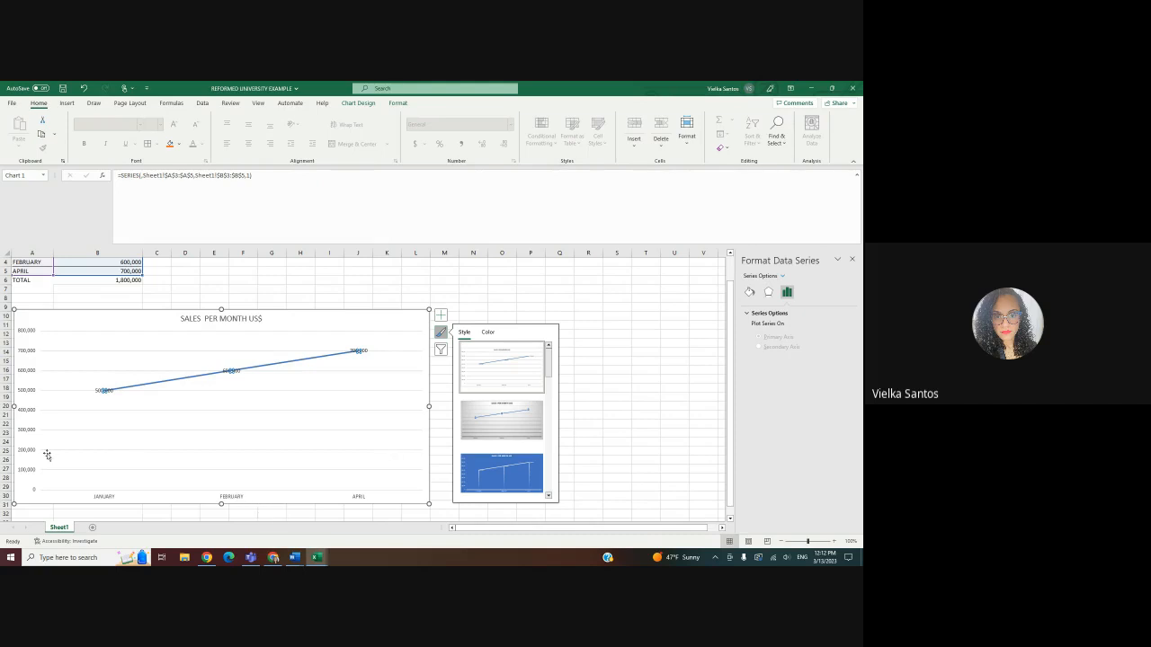
Format the chart title in bold blue text at font size 24.
{"action": "left_click", "coordinate": [196, 319]}
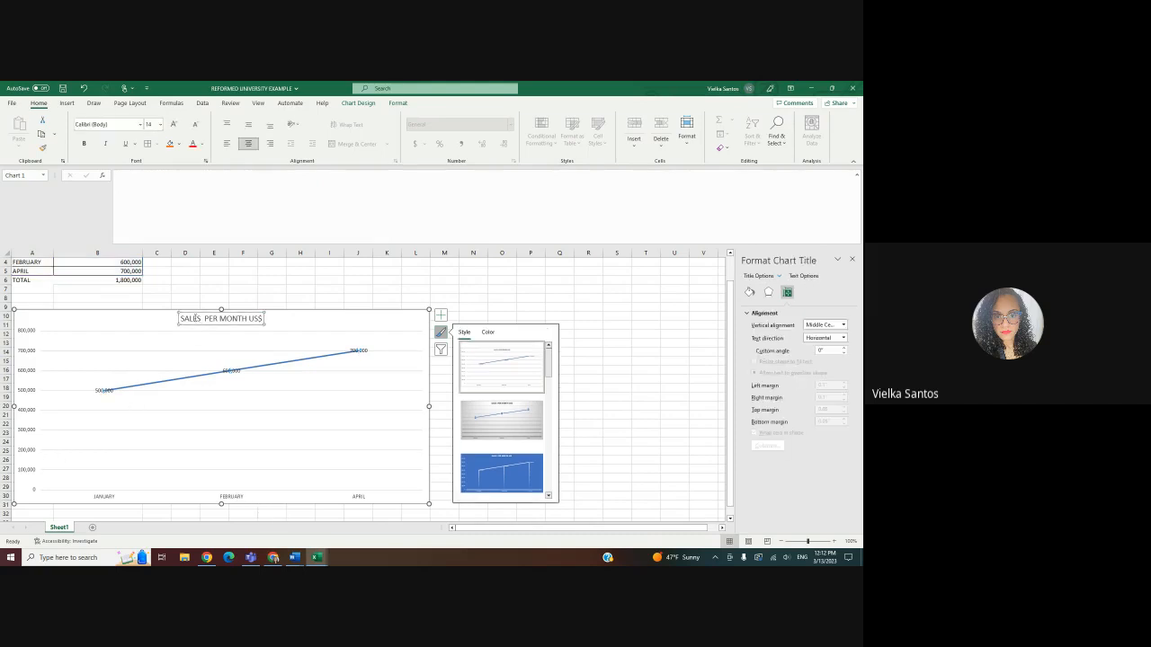
{"action": "left_click", "coordinate": [193, 144]}
{"action": "left_click", "coordinate": [202, 144]}
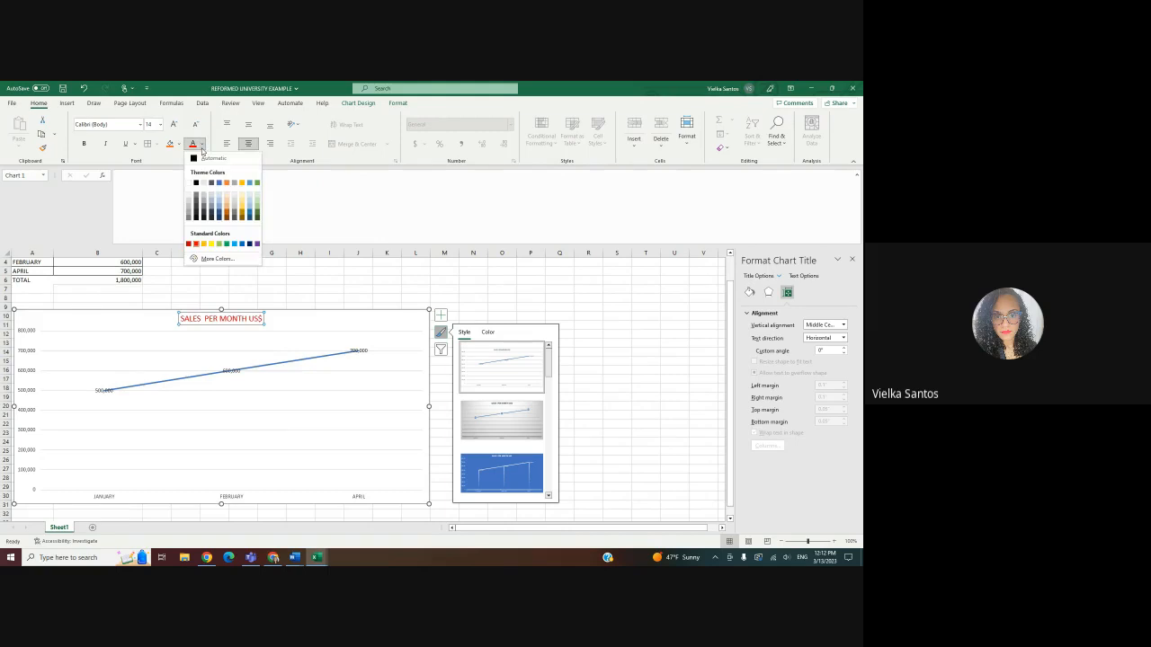
{"action": "left_click", "coordinate": [217, 184]}
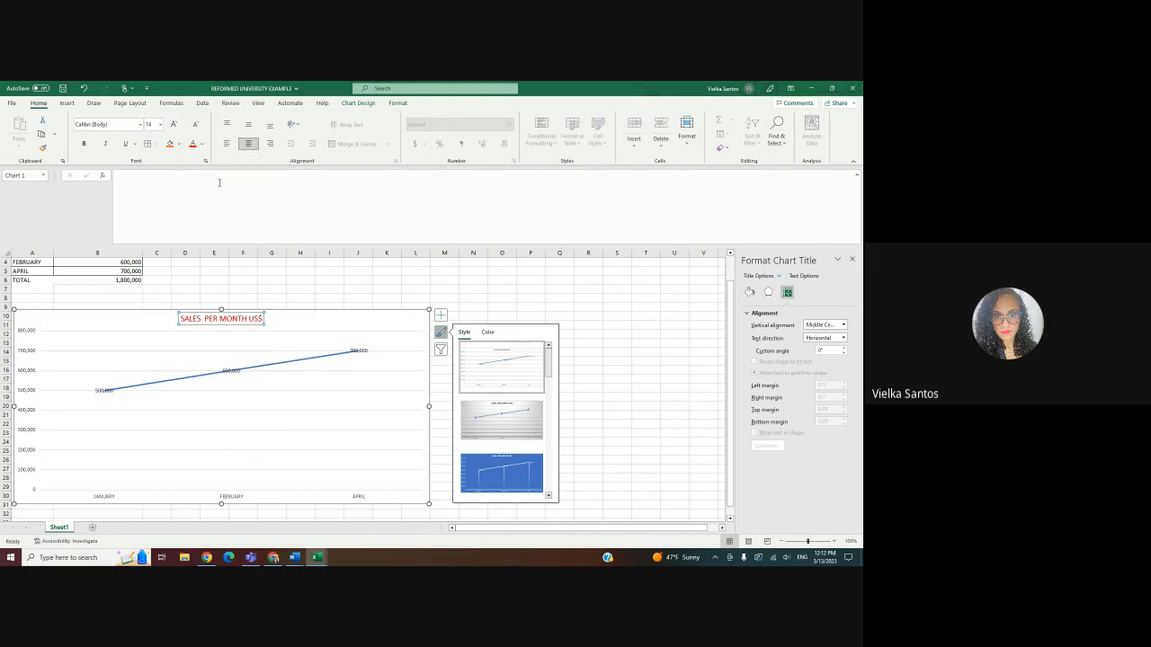
{"action": "left_click", "coordinate": [84, 144]}
{"action": "left_click", "coordinate": [160, 124]}
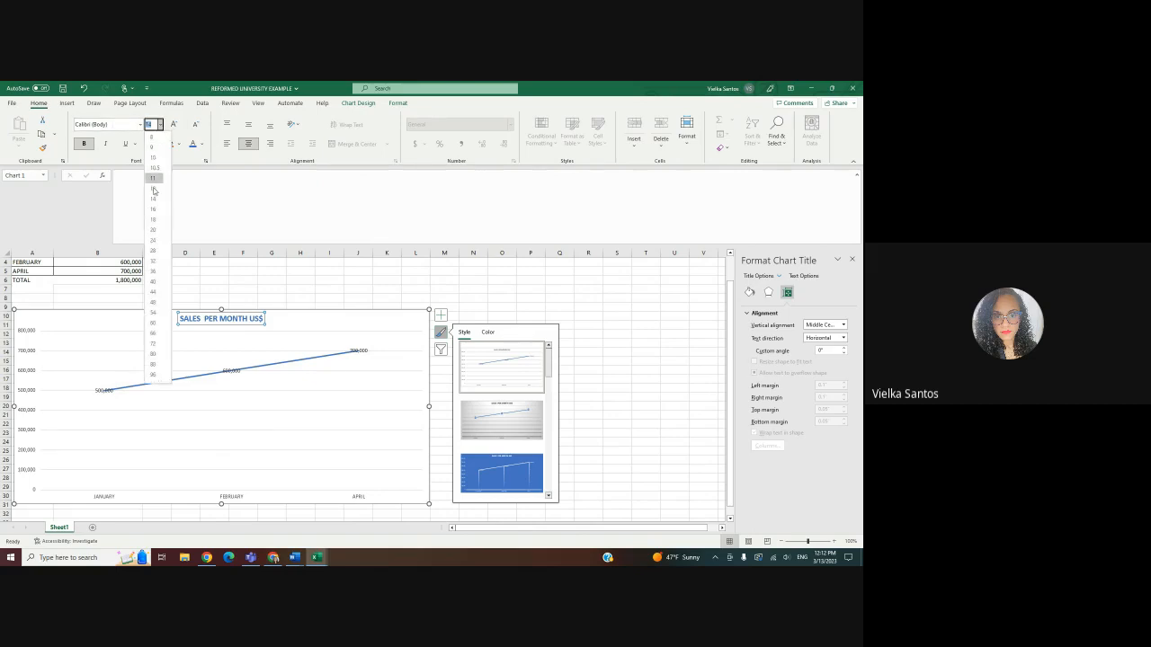
{"action": "left_click", "coordinate": [154, 218]}
{"action": "left_click", "coordinate": [340, 298]}
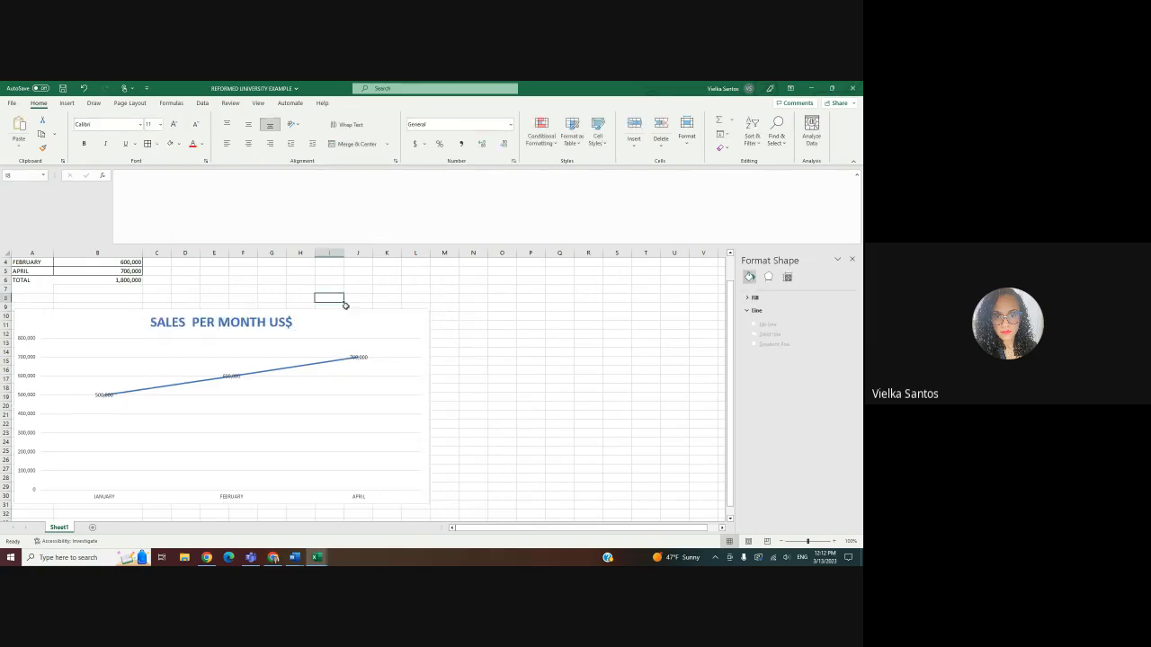
Set the font size of the sales line's data labels to 24.
{"action": "left_click", "coordinate": [358, 357]}
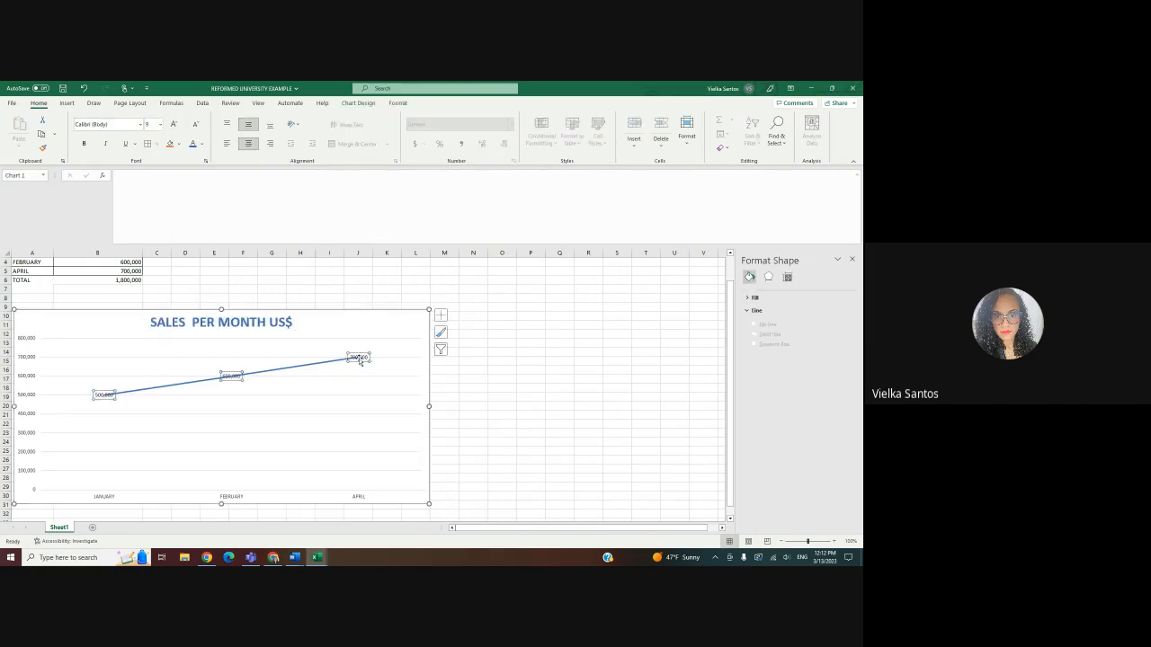
{"action": "left_click", "coordinate": [159, 124]}
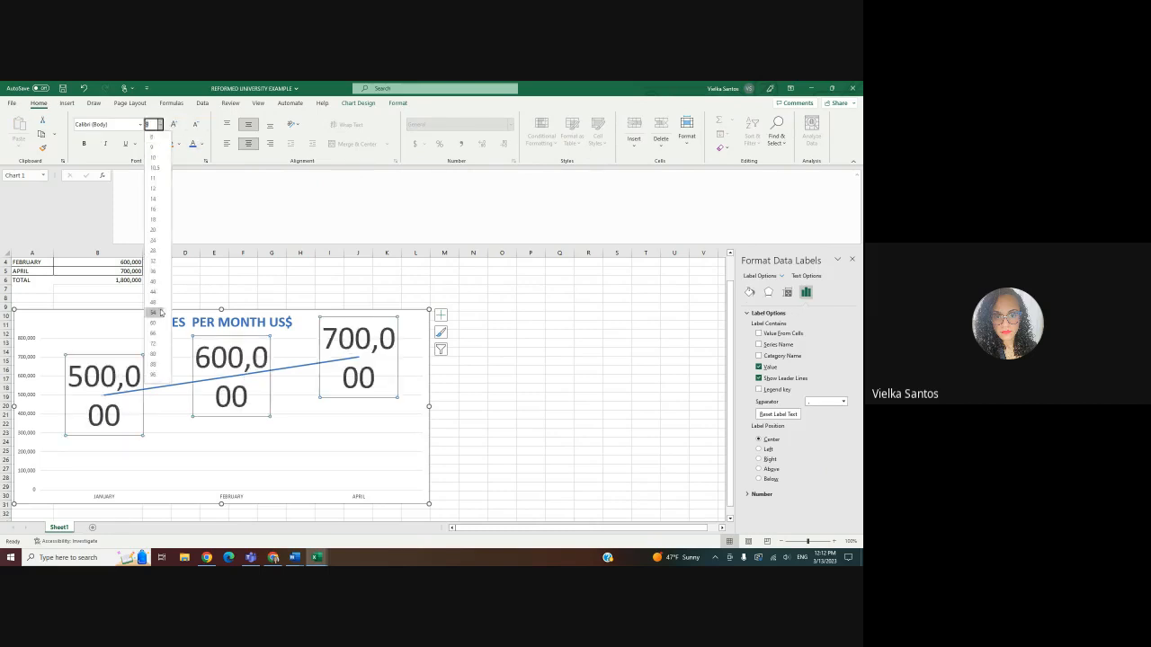
{"action": "left_click", "coordinate": [156, 241]}
{"action": "left_click", "coordinate": [535, 400]}
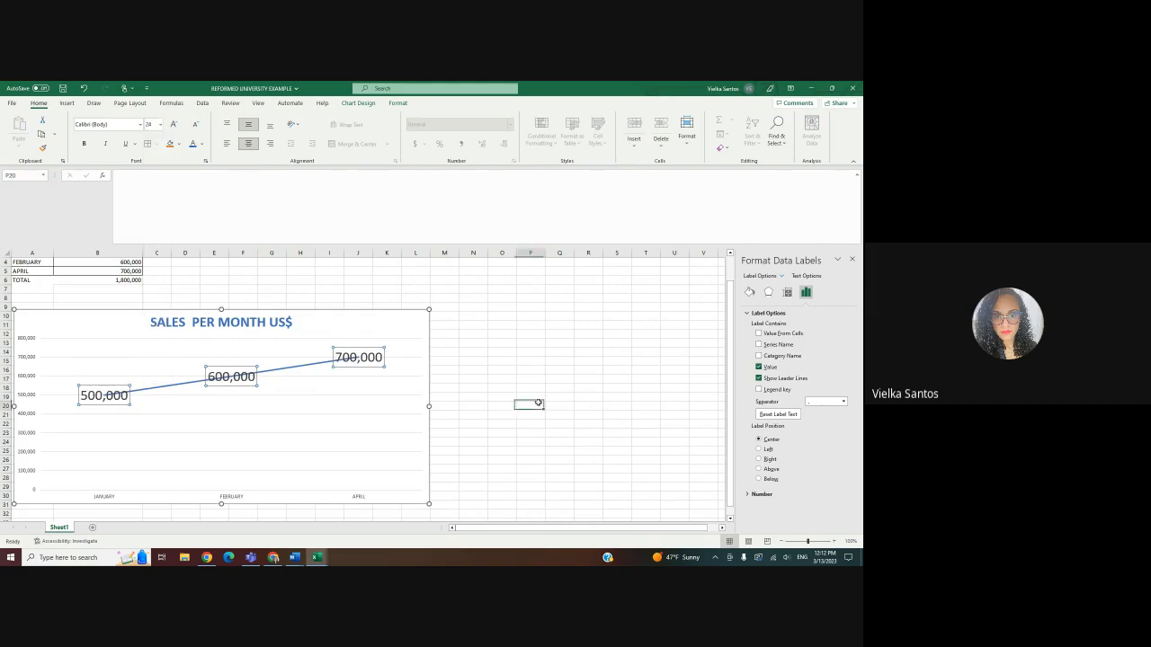
Add the prefix "US $" in front of the value in the April data label.
{"action": "left_click", "coordinate": [335, 357]}
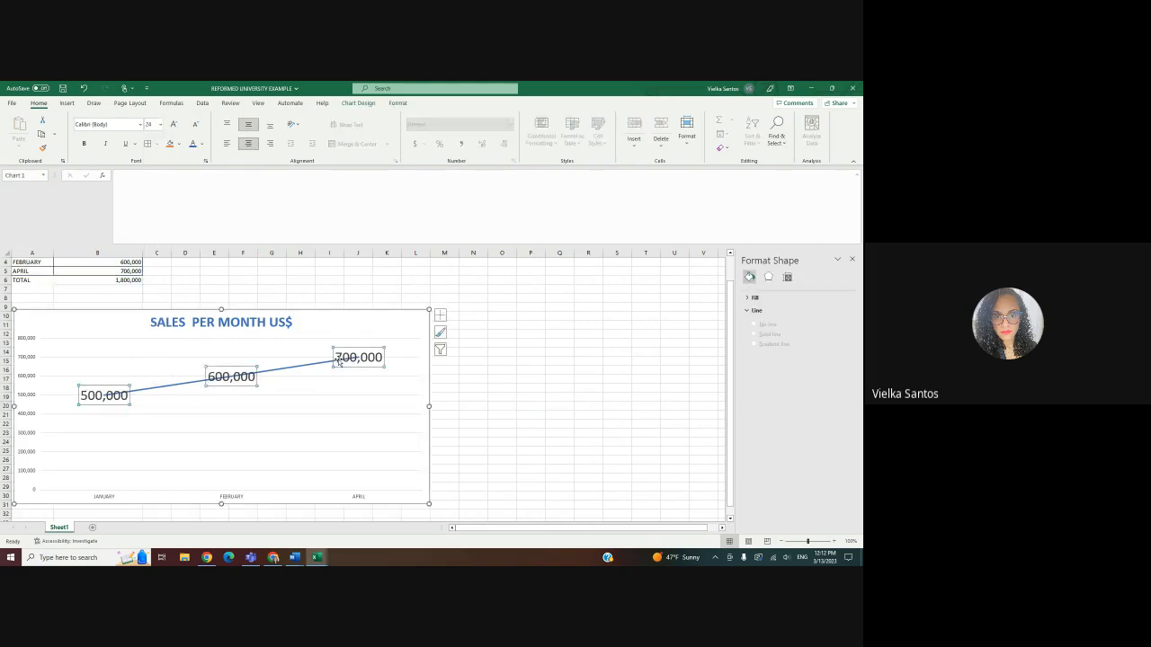
{"action": "left_click", "coordinate": [333, 357]}
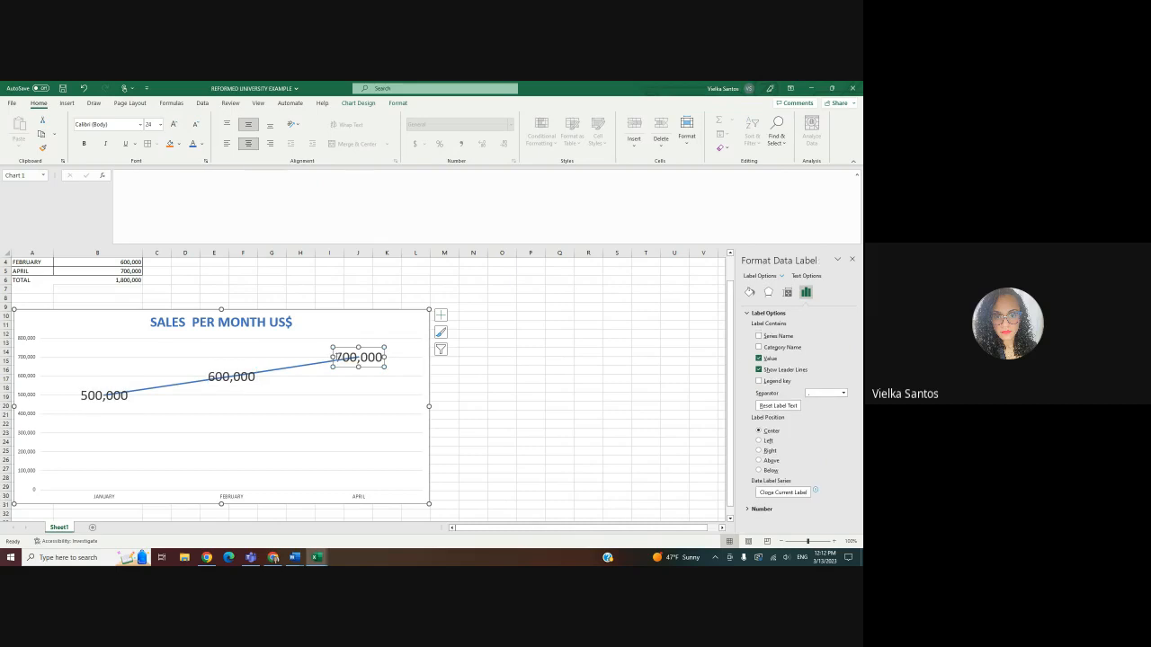
{"action": "left_click", "coordinate": [342, 358]}
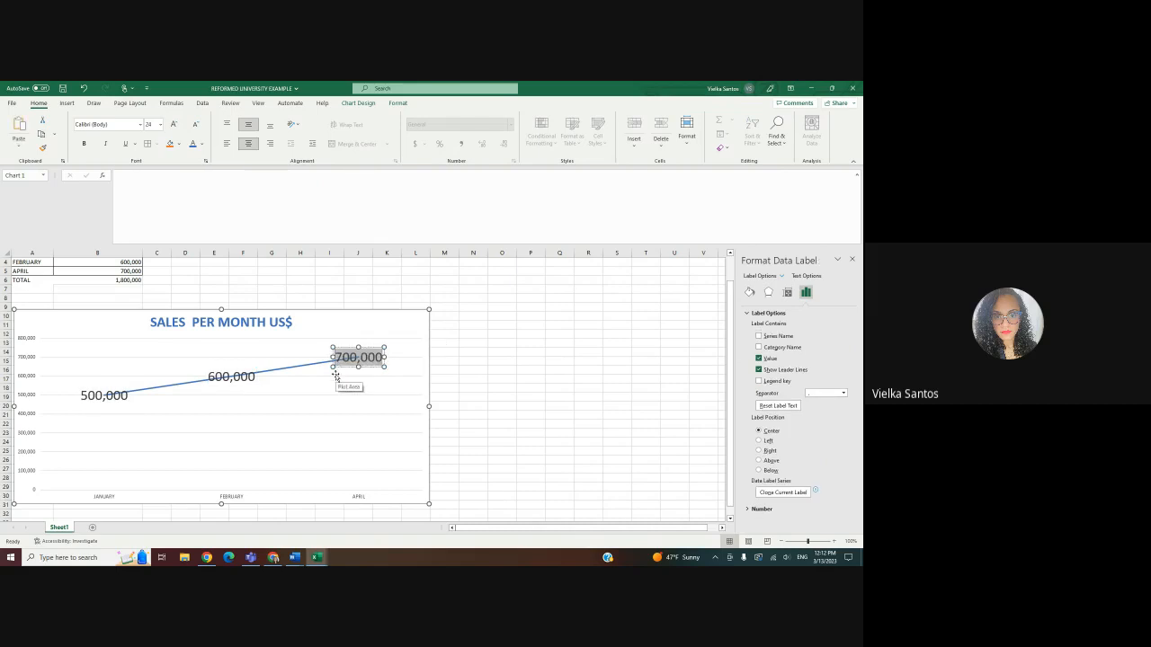
{"action": "type", "text": "u"}
{"action": "key", "text": "BackSpace"}
{"action": "type", "text": "US"}
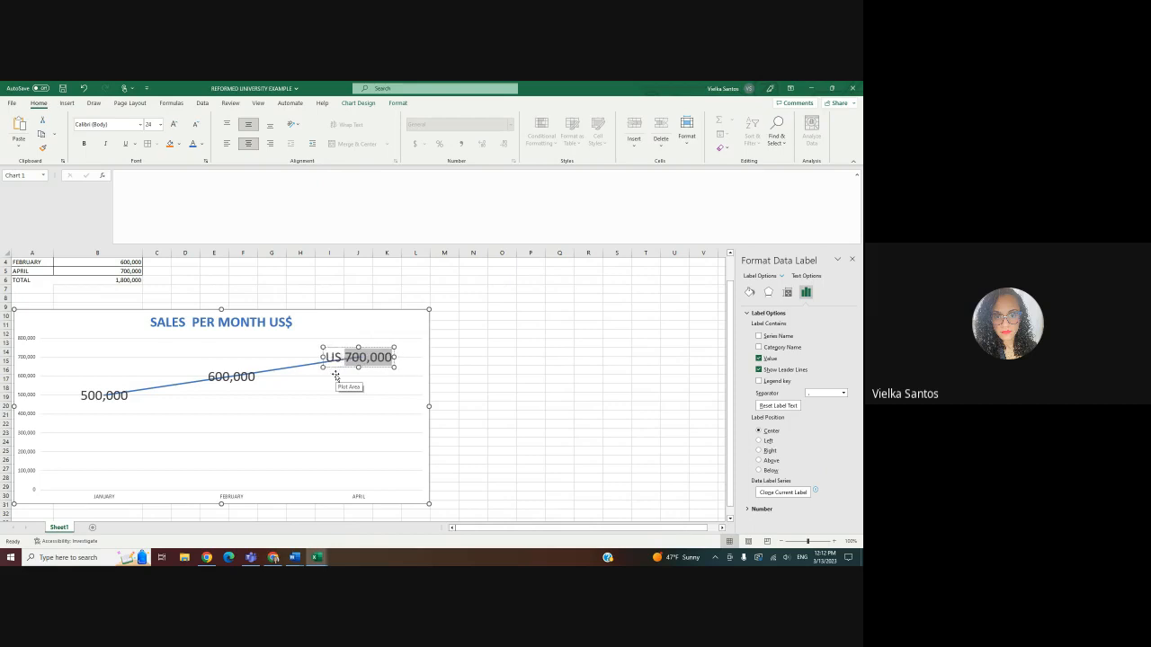
{"action": "type", "text": " $"}
{"action": "left_click", "coordinate": [267, 426]}
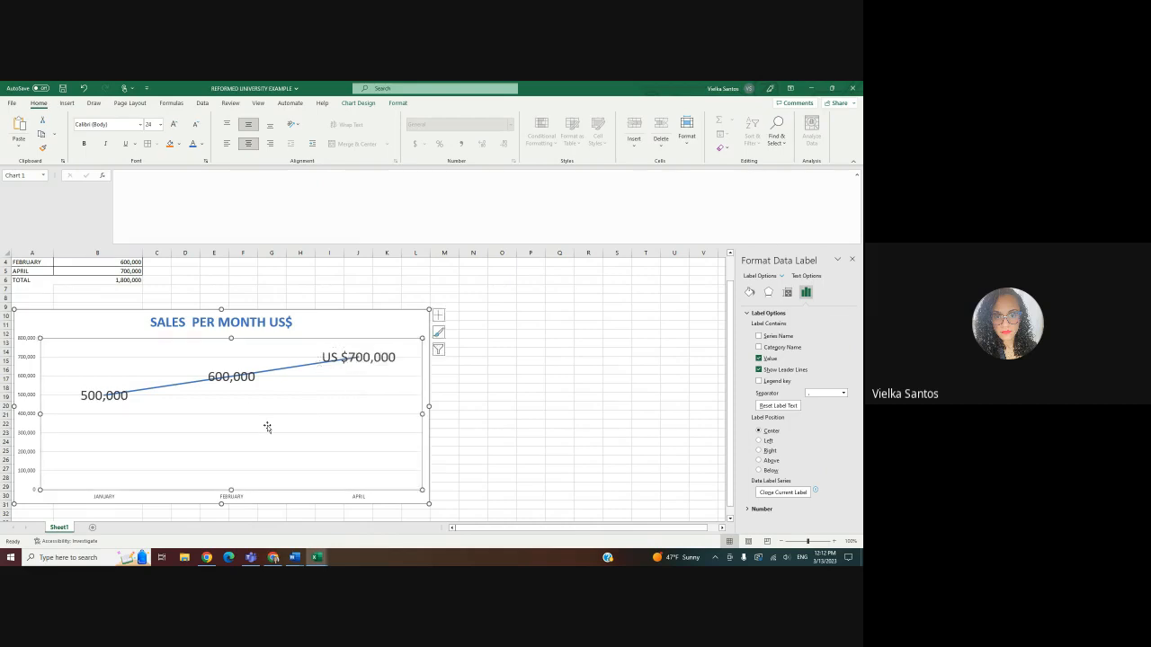
Add the prefix "US$ " in front of the value in the February data label.
{"action": "left_click", "coordinate": [204, 378]}
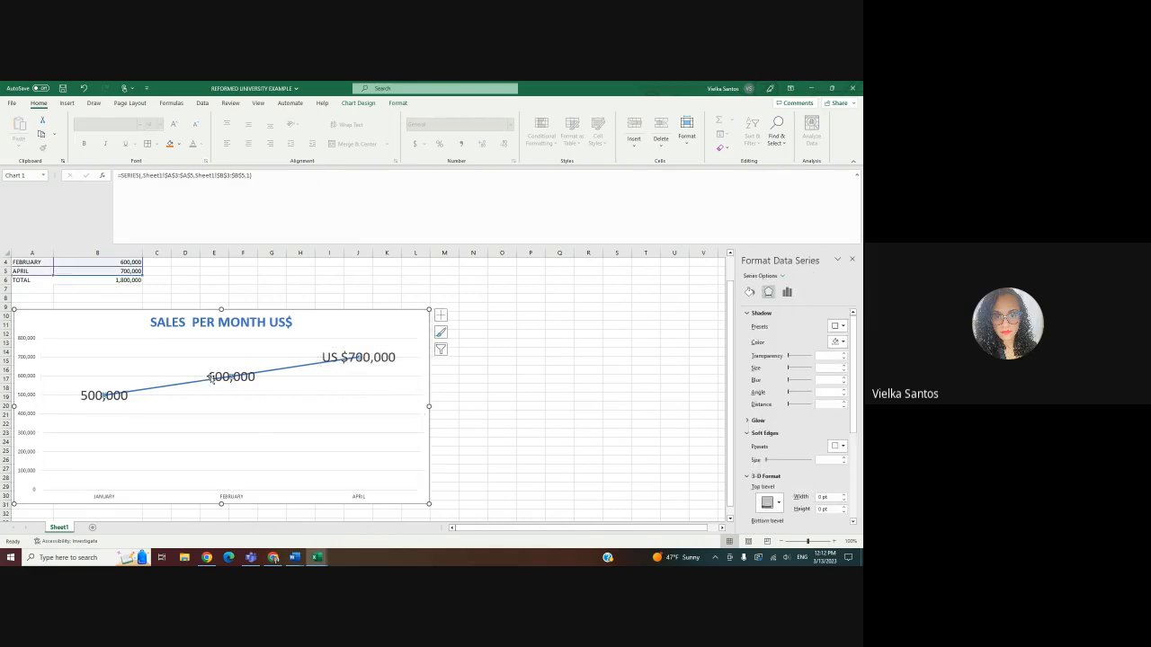
{"action": "left_click", "coordinate": [206, 377]}
{"action": "left_click", "coordinate": [207, 377]}
{"action": "double_click", "coordinate": [210, 378]}
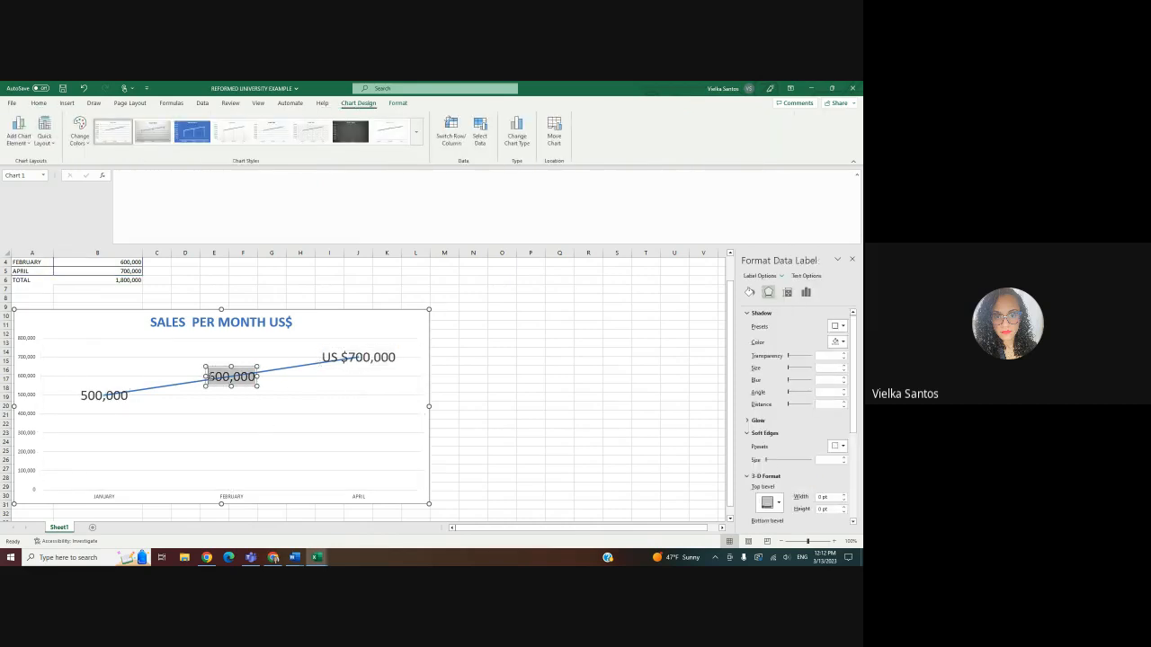
{"action": "left_click", "coordinate": [210, 378]}
{"action": "type", "text": "US$"}
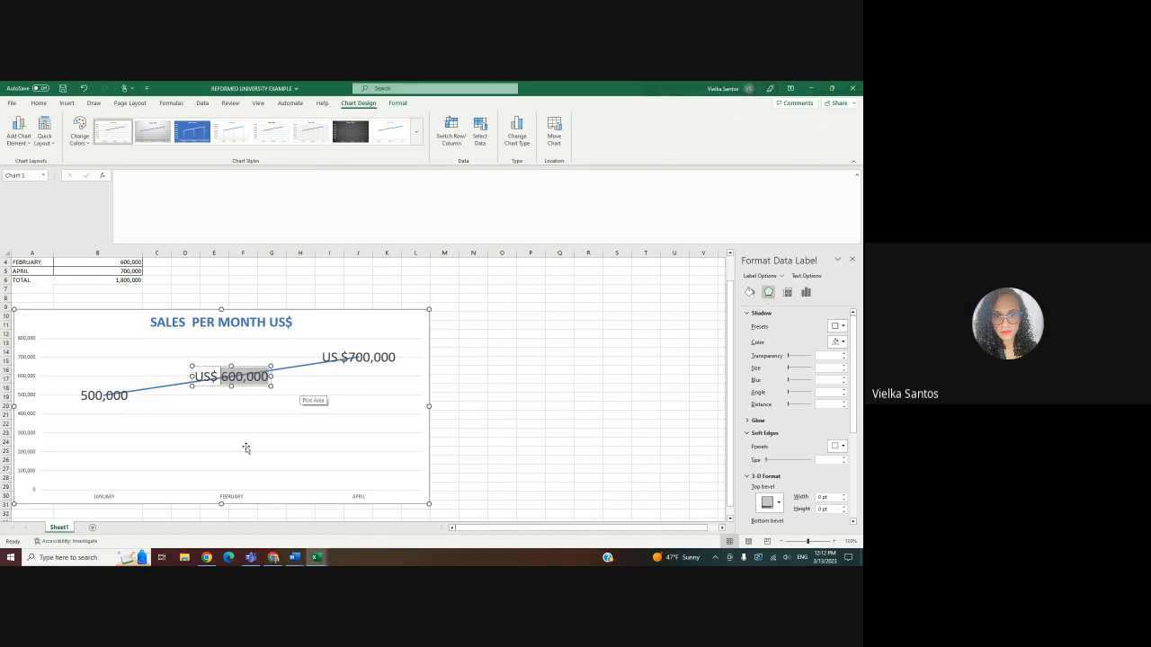
Add the prefix "US$ " in front of the value in the January data label.
{"action": "left_click", "coordinate": [120, 396]}
{"action": "left_click", "coordinate": [109, 397]}
{"action": "left_click", "coordinate": [81, 395]}
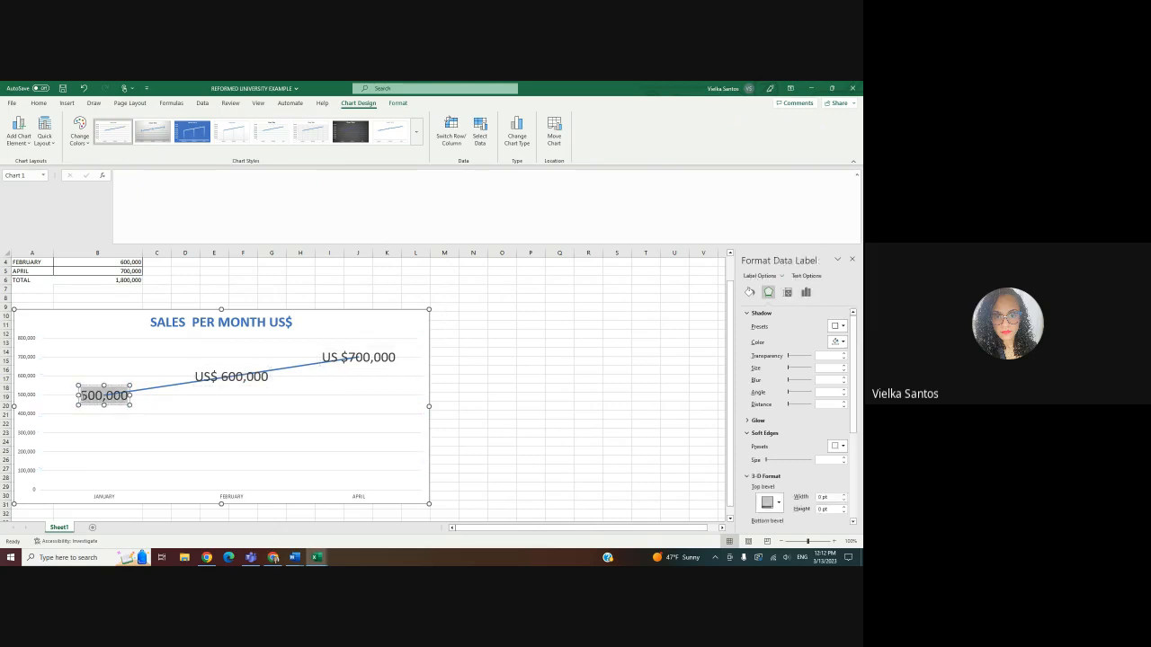
{"action": "type", "text": "US$ "}
{"action": "type", "text": "S"}
{"action": "left_click", "coordinate": [103, 343]}
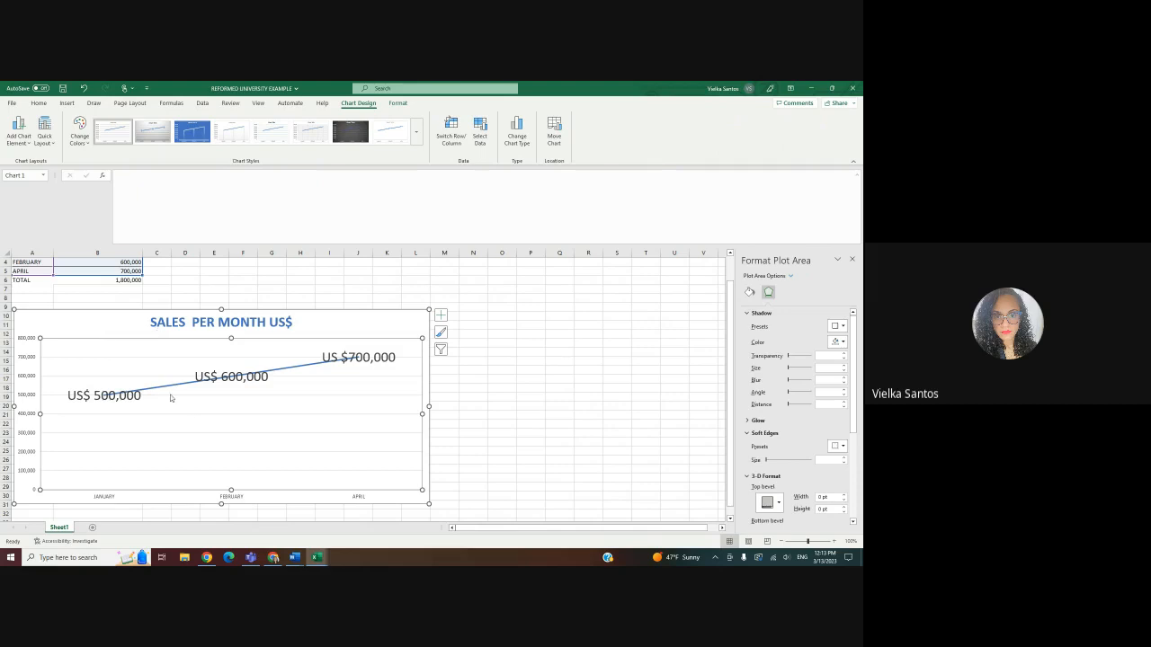
{"action": "scroll", "coordinate": [193, 386], "scroll_direction": "up", "scroll_amount": 1}
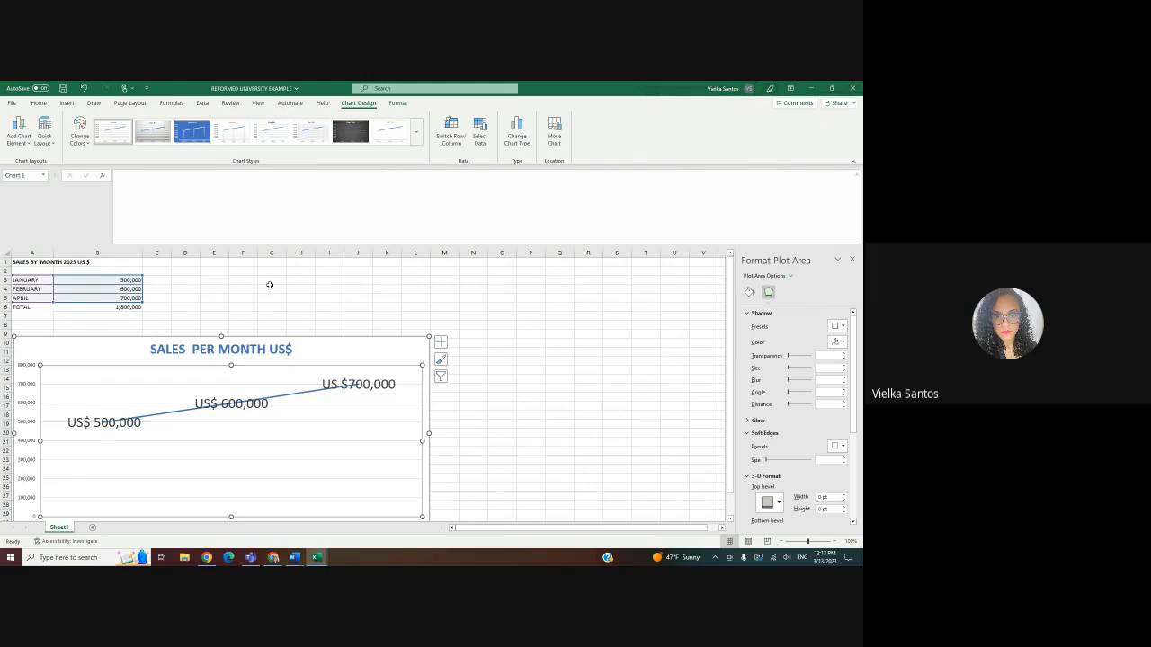
{"action": "scroll", "coordinate": [249, 300], "scroll_direction": "down", "scroll_amount": 2}
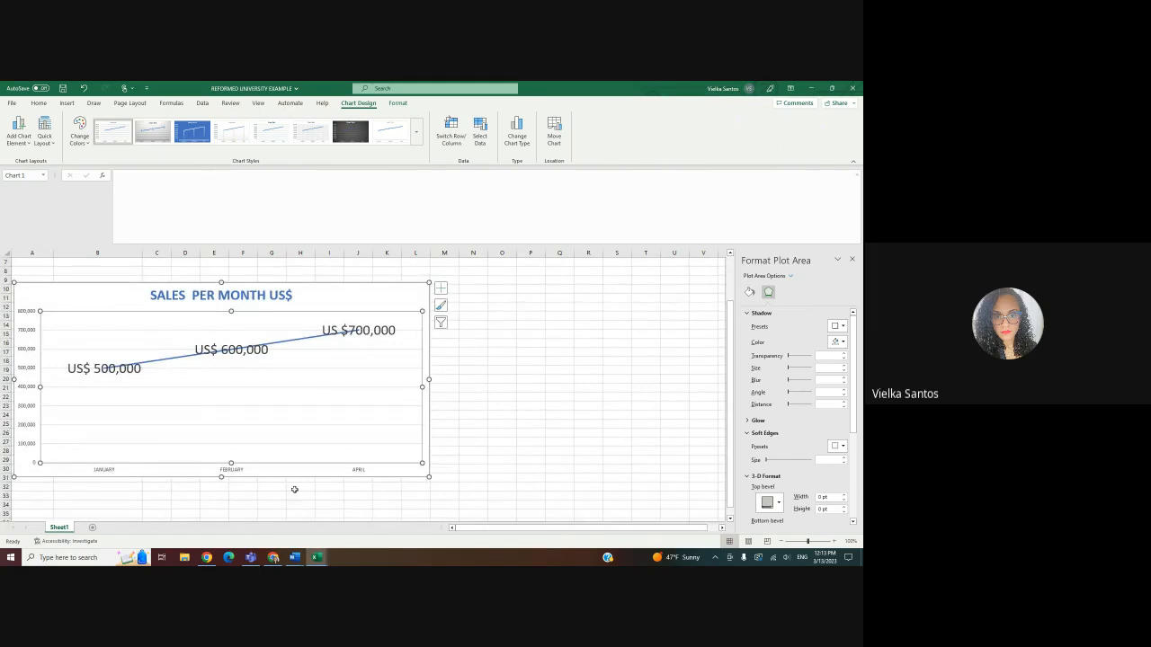
{"action": "left_click", "coordinate": [357, 472]}
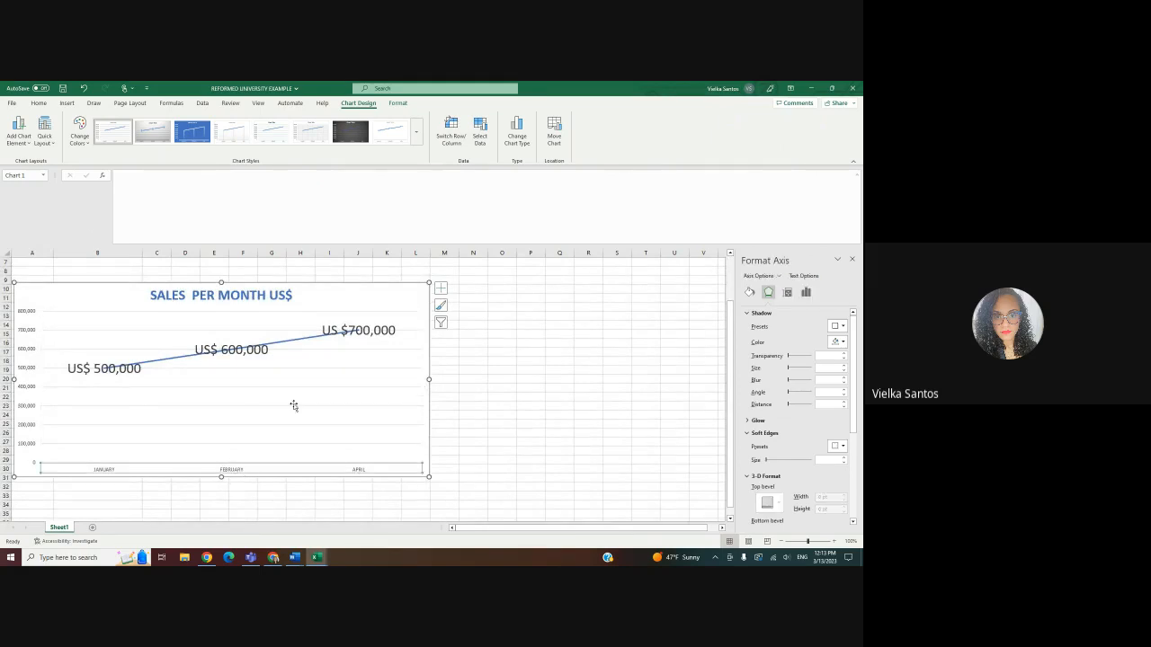
{"action": "scroll", "coordinate": [294, 406], "scroll_direction": "up", "scroll_amount": 2}
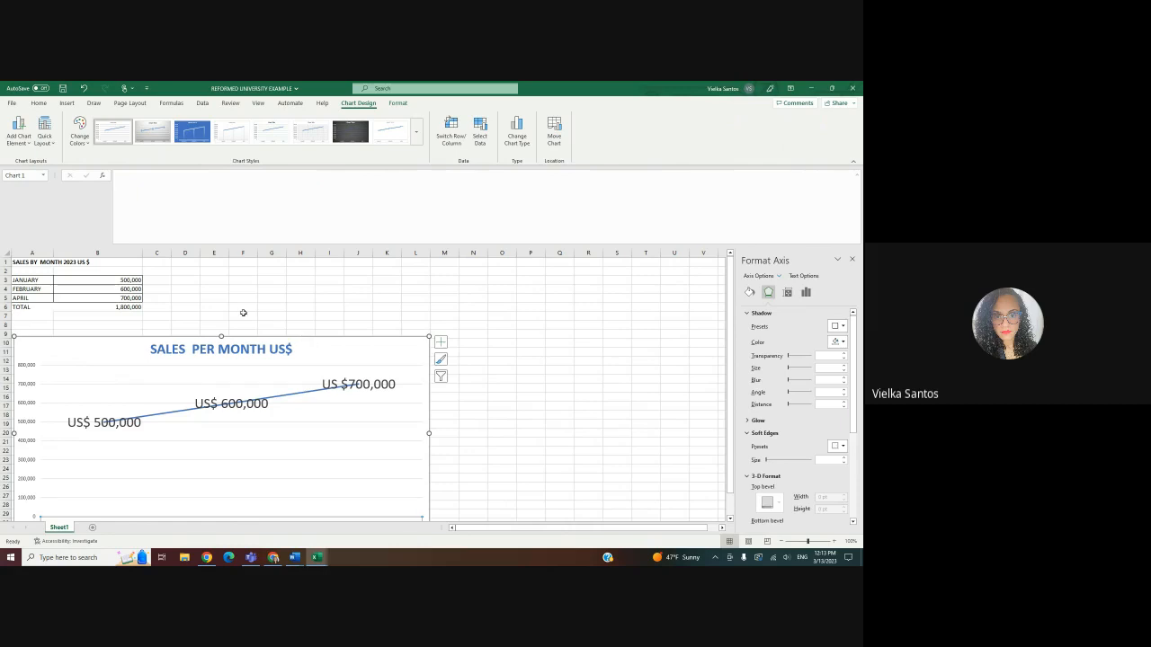
{"action": "left_click", "coordinate": [156, 316]}
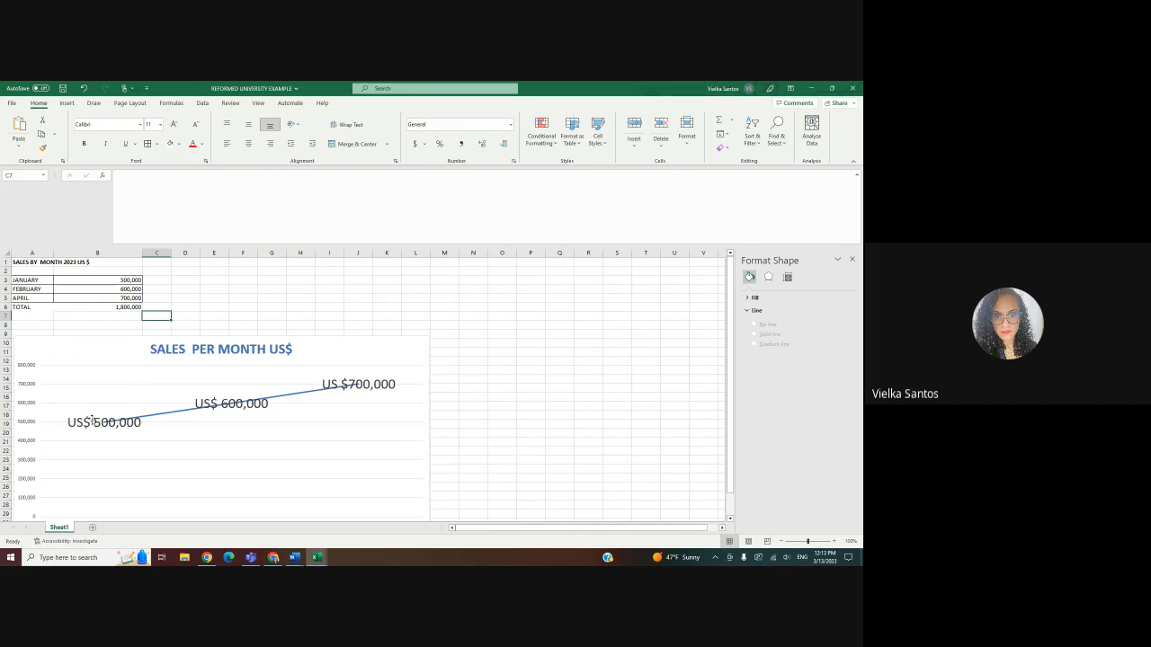
Move the January and February data labels up and slightly left so they sit just above the sales line.
{"action": "left_click", "coordinate": [82, 411]}
{"action": "left_click", "coordinate": [82, 411]}
{"action": "left_click_drag", "start_coordinate": [82, 411], "coordinate": [77, 400]}
{"action": "left_click", "coordinate": [230, 400]}
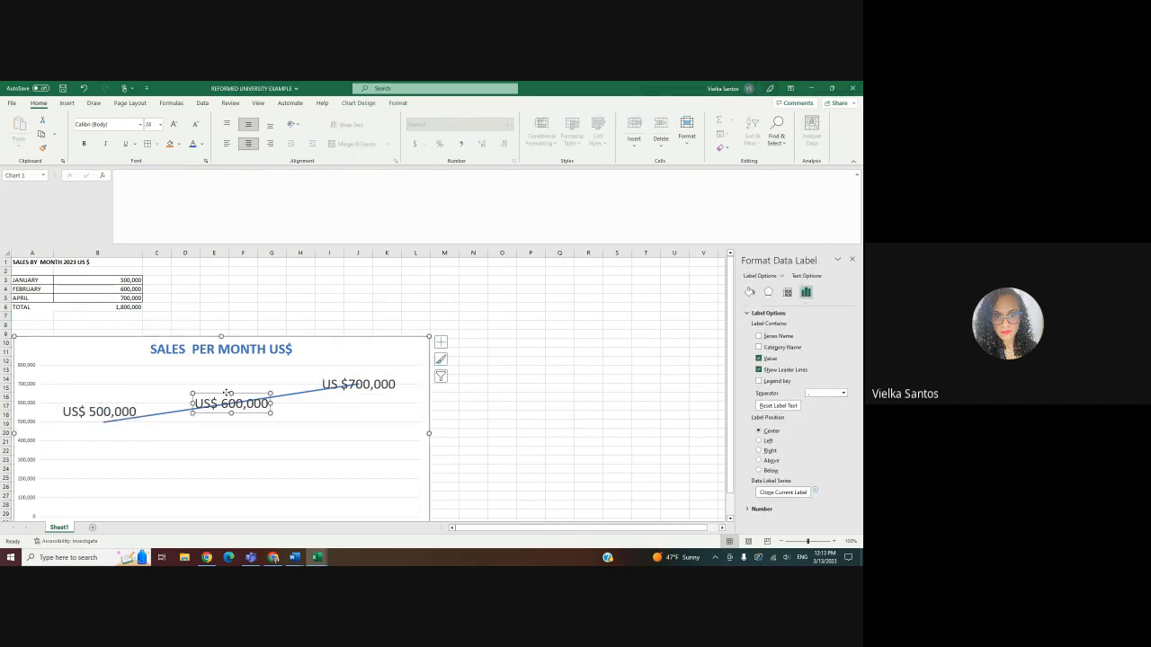
{"action": "left_click_drag", "start_coordinate": [227, 394], "coordinate": [213, 384]}
Move the April data label up so it sits just above the end of the sales line.
{"action": "left_click", "coordinate": [403, 365]}
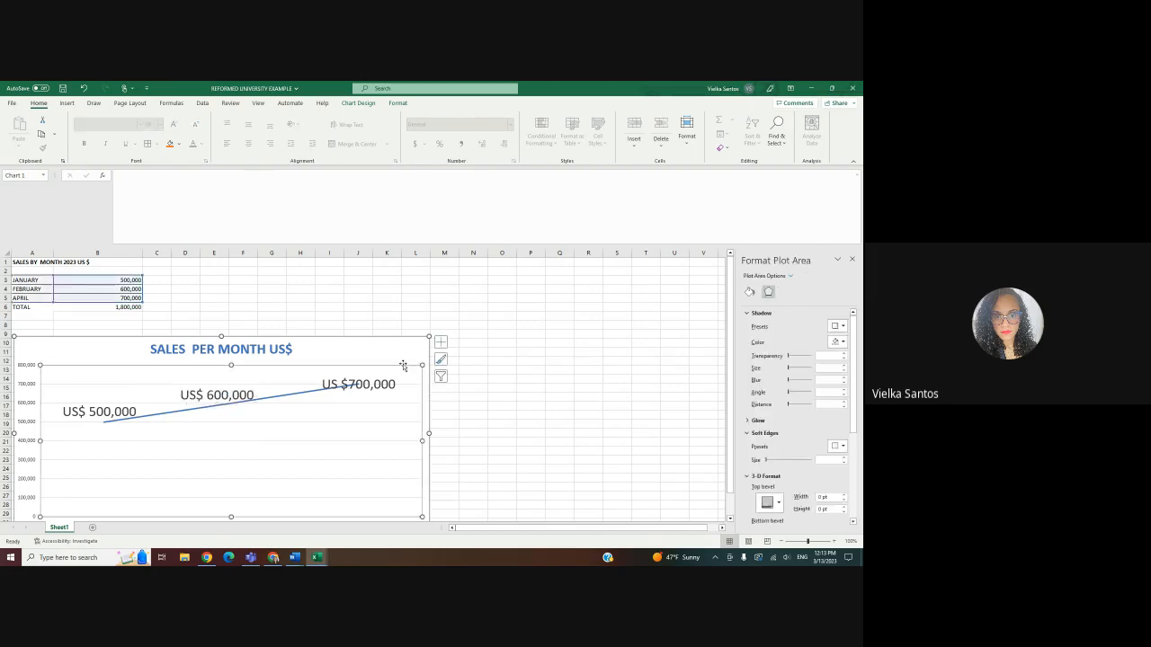
{"action": "left_click", "coordinate": [378, 378]}
{"action": "left_click", "coordinate": [351, 374]}
{"action": "left_click_drag", "start_coordinate": [349, 372], "coordinate": [348, 365]}
{"action": "left_click", "coordinate": [349, 411]}
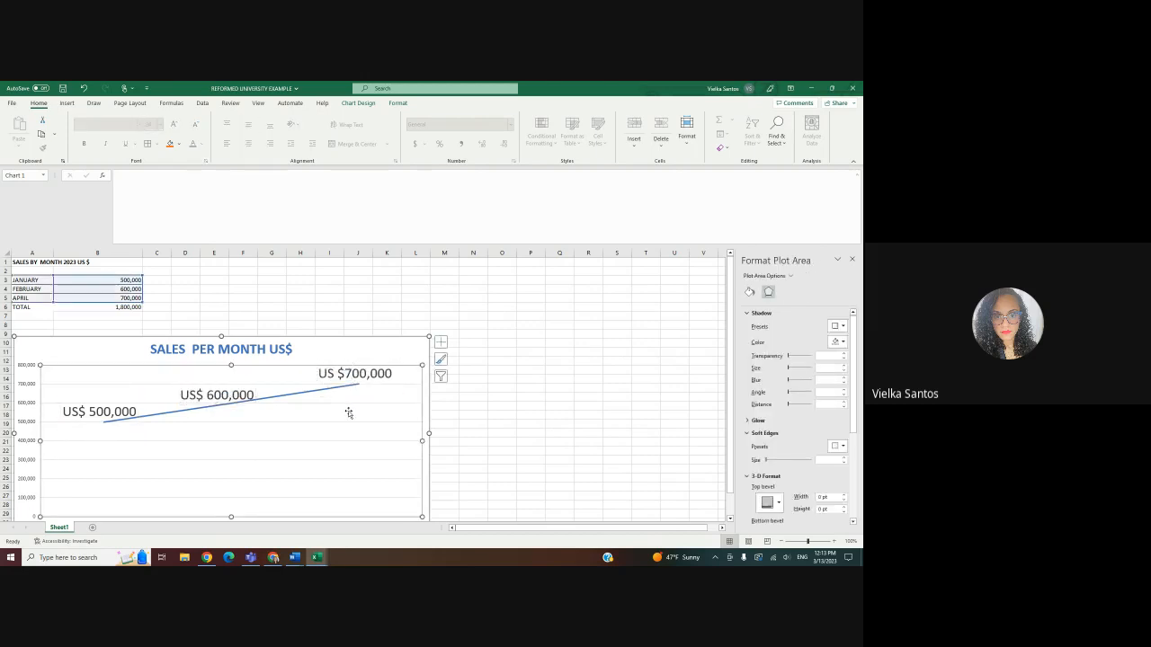
Insert the year 2023 before "US$" in the chart title so it reads "SALES PER MONTH 2023 US$".
{"action": "scroll", "coordinate": [245, 462], "scroll_direction": "down", "scroll_amount": 2}
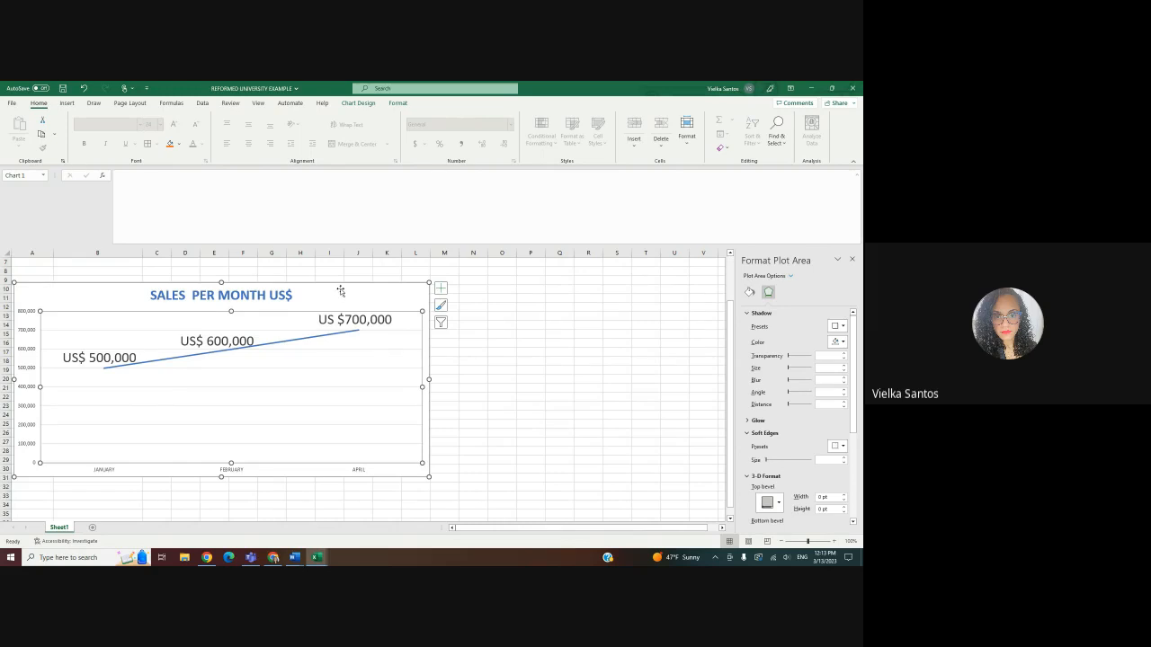
{"action": "left_click", "coordinate": [238, 297]}
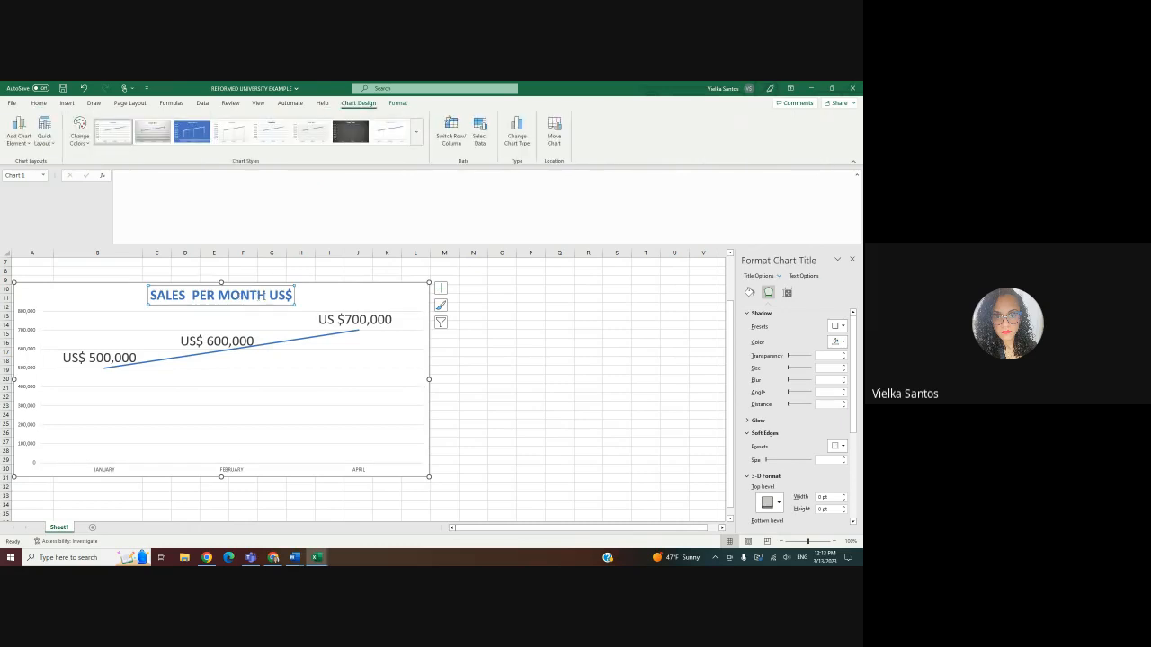
{"action": "left_click", "coordinate": [266, 295]}
{"action": "type", "text": "2023"}
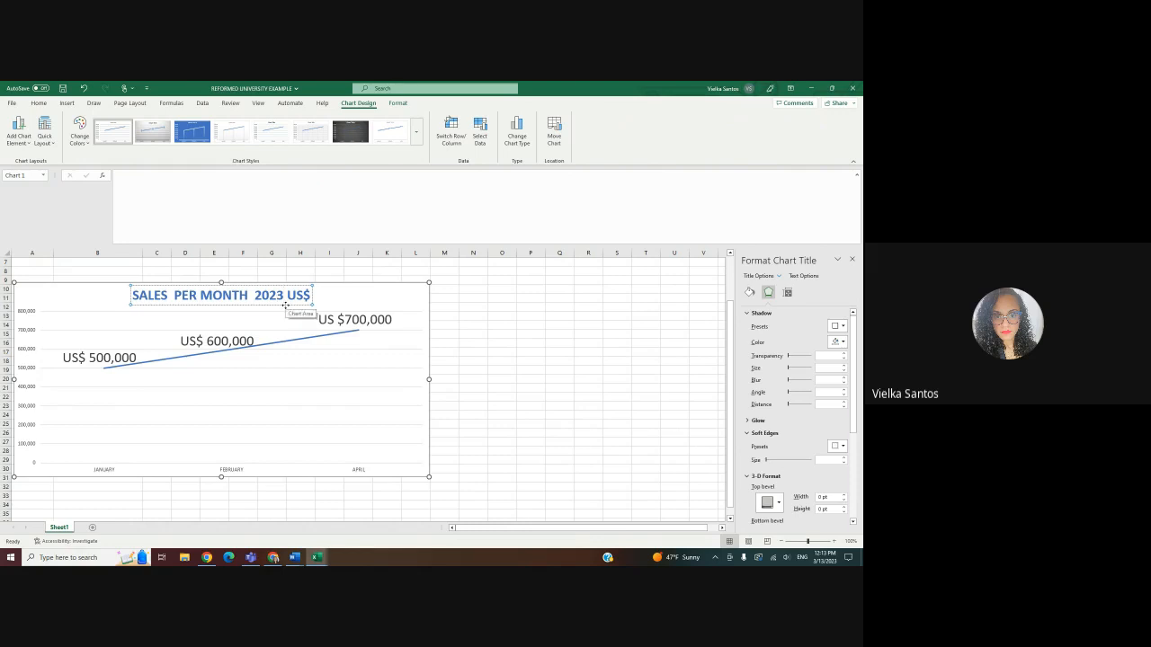
{"action": "left_click", "coordinate": [476, 372]}
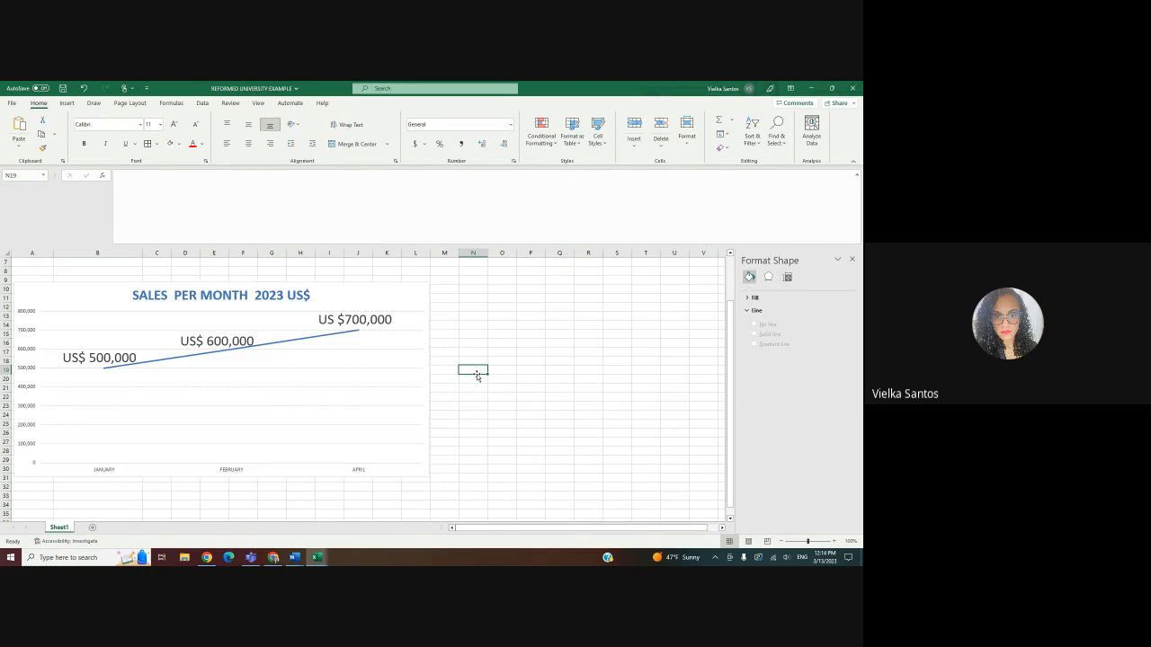
{"action": "scroll", "coordinate": [535, 356], "scroll_direction": "up", "scroll_amount": 2}
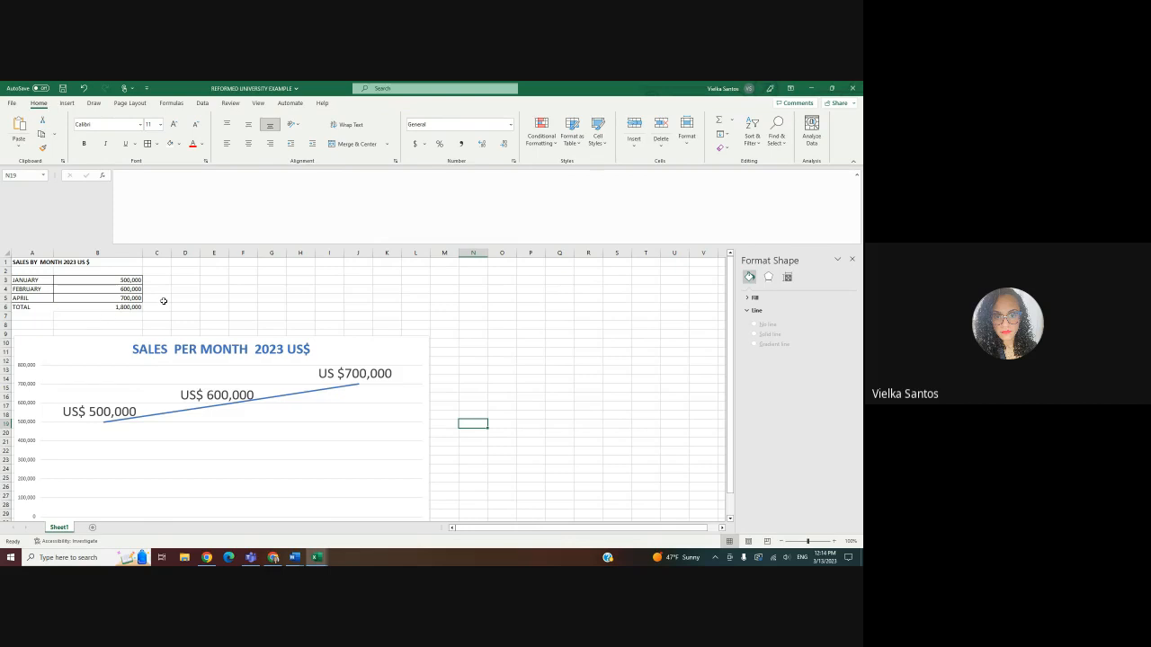
Switch to the Google Meet call in the browser and choose to stay in the call.
{"action": "left_click", "coordinate": [273, 557]}
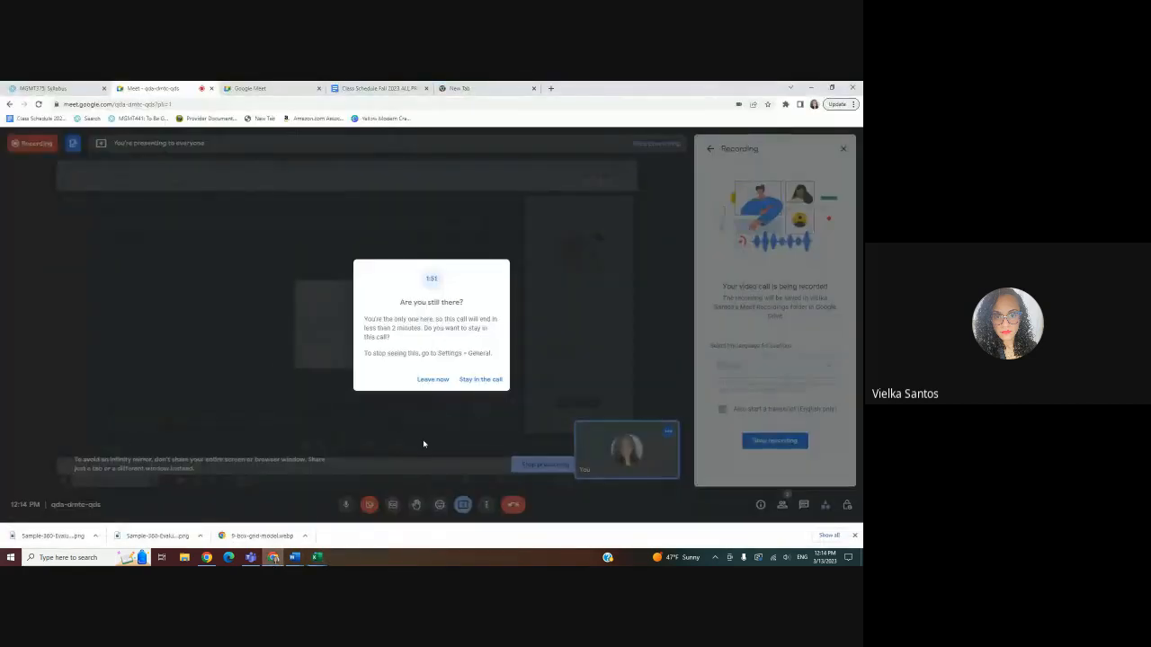
{"action": "left_click", "coordinate": [480, 379]}
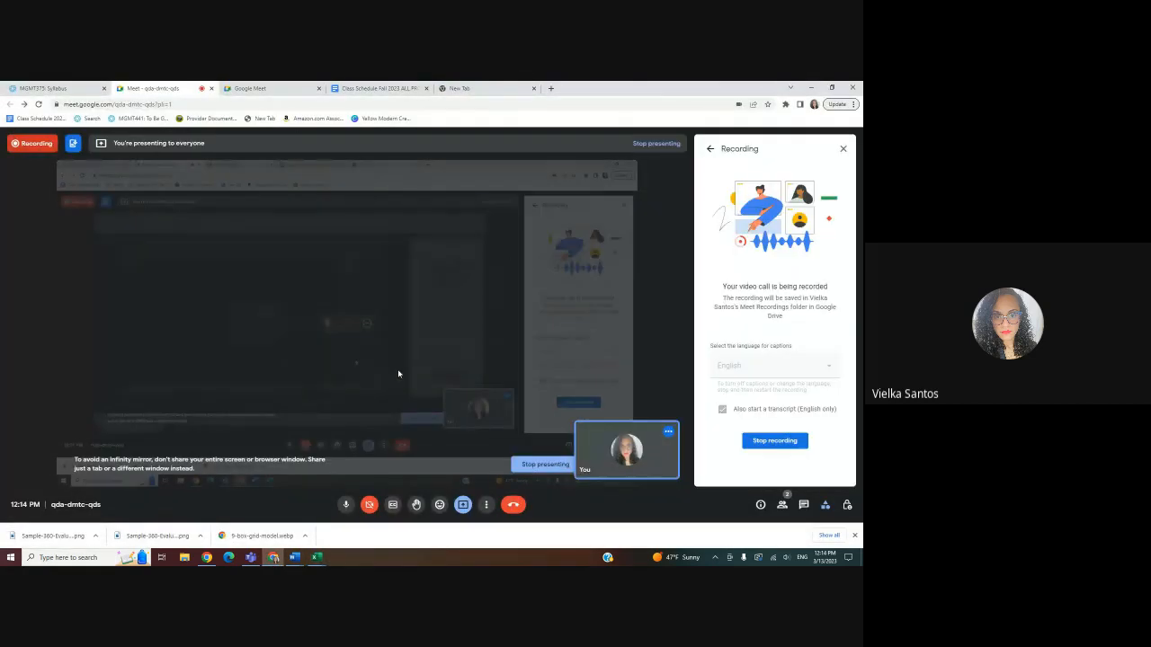